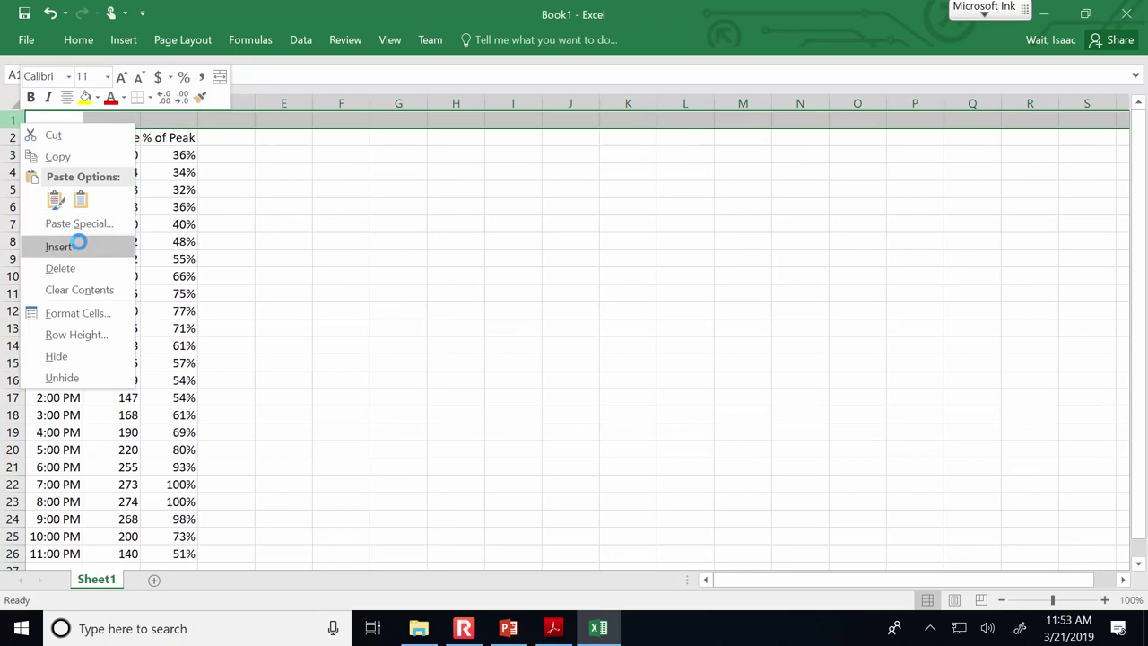
Enter the label "Design Peak Flow:" in cell A1 and the value 400 in C1
left_click(345, 207)
left_click(53, 125)
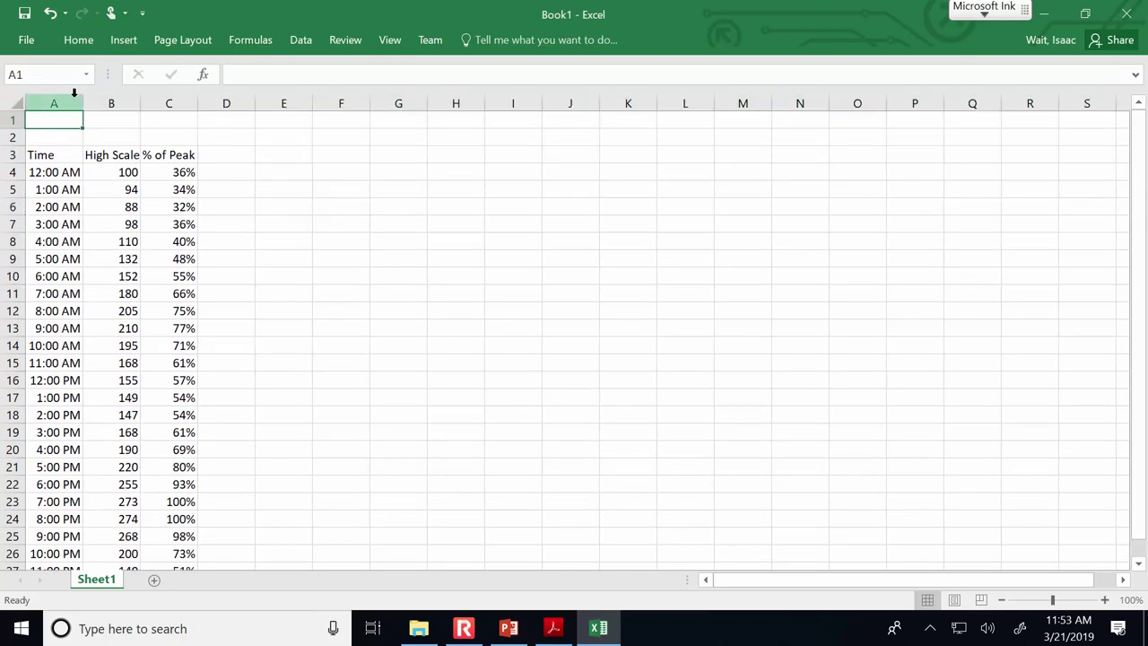
type("Design")
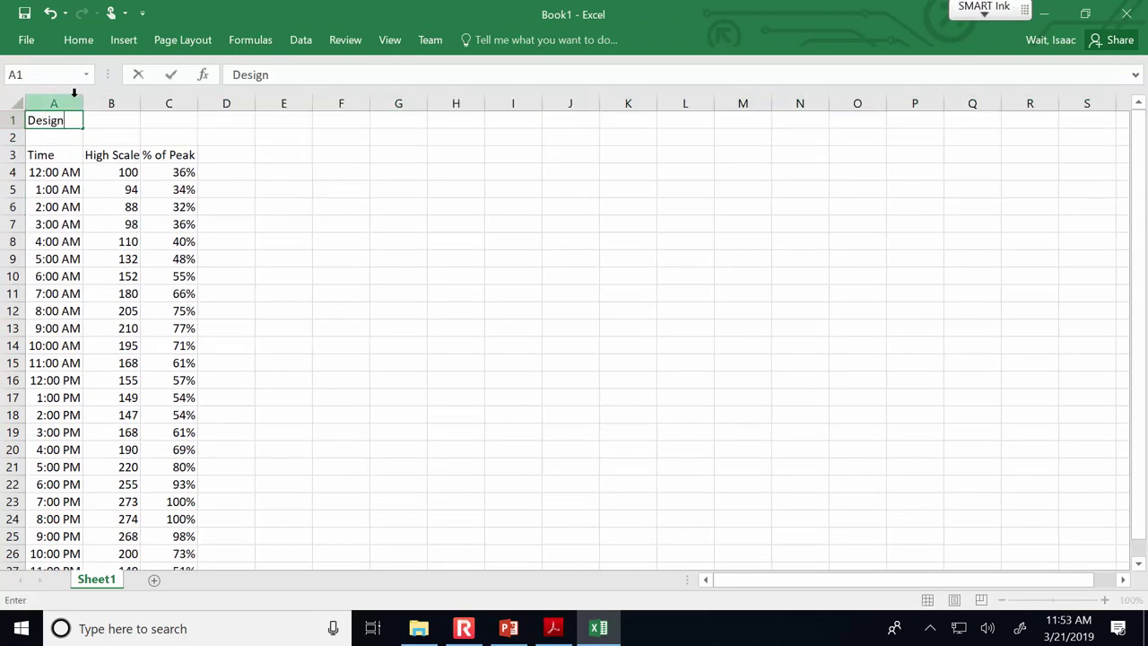
type(" Peak Flow:")
key("Tab")
key("Tab")
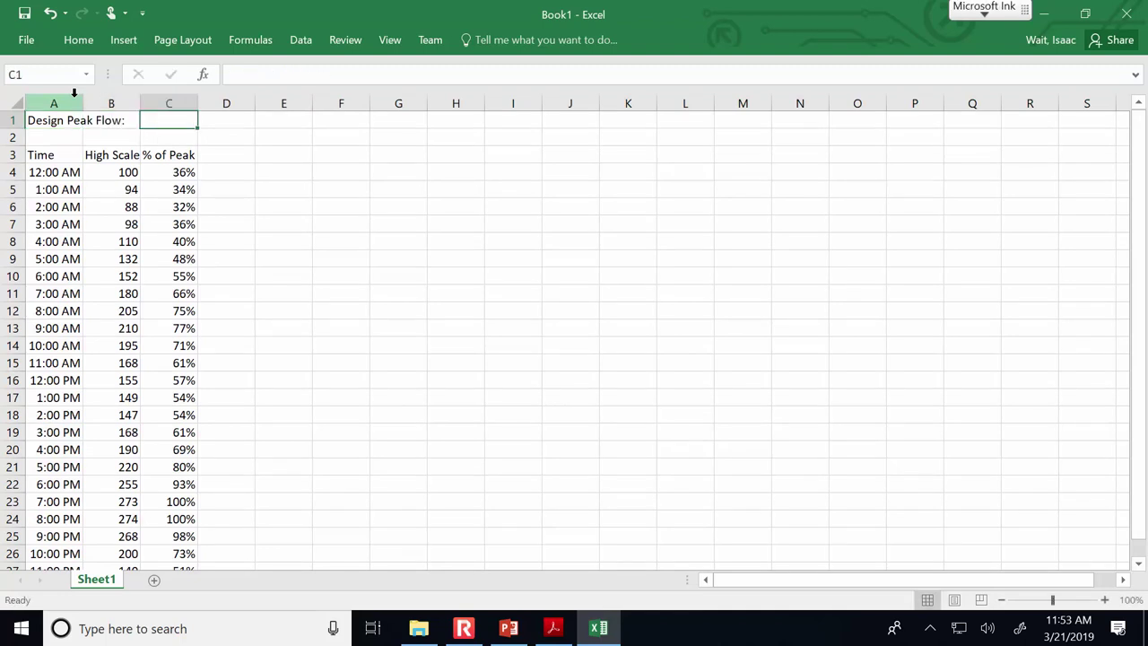
type("400")
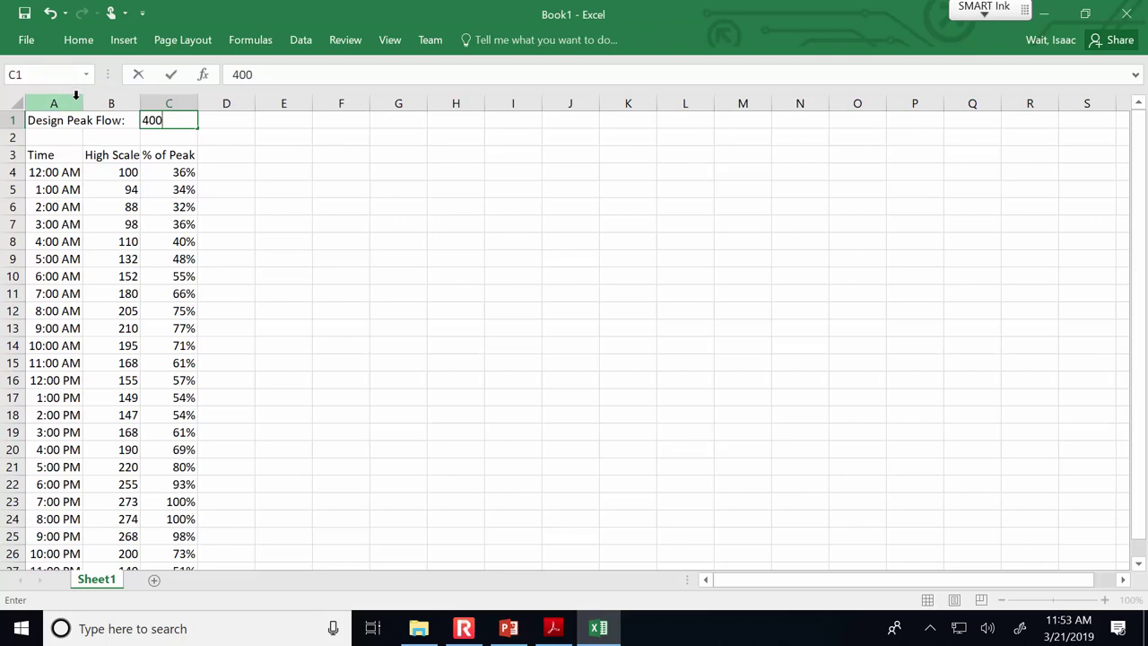
key("Return")
key("Return")
Add the unit (L/S) to the design peak flow label in A1 and widen column B to fit it
left_click(90, 127)
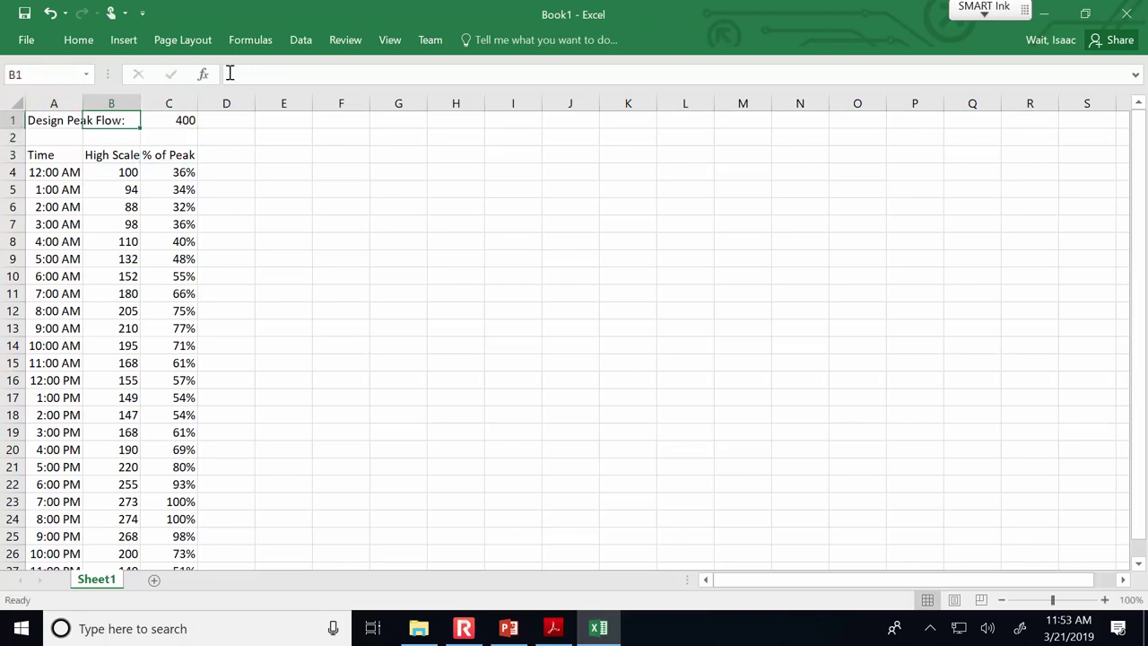
left_click(59, 112)
left_click(328, 75)
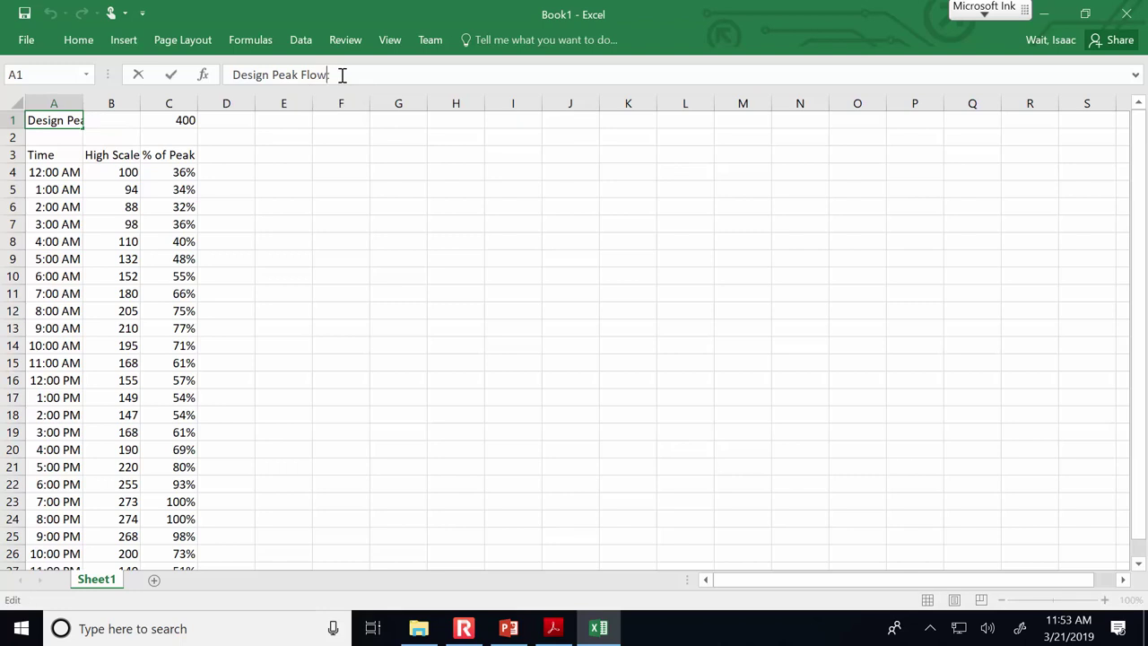
type("(L/S:")
key("Return")
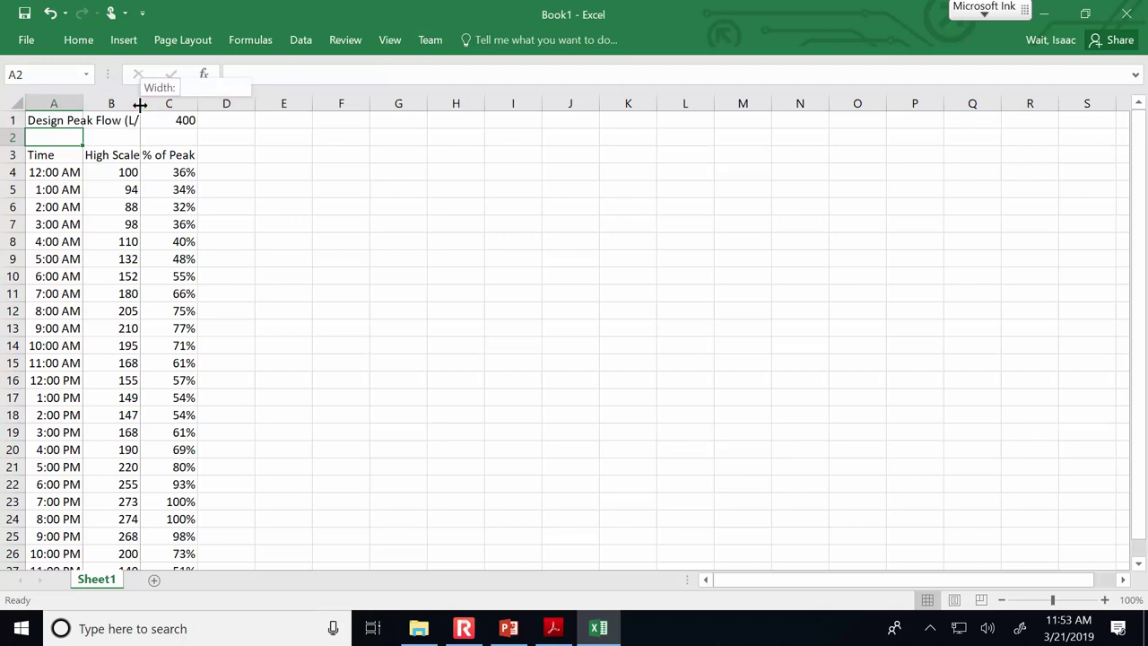
left_click_drag(141, 104, 167, 103)
Center the design peak flow value in cell C1
left_click(199, 120)
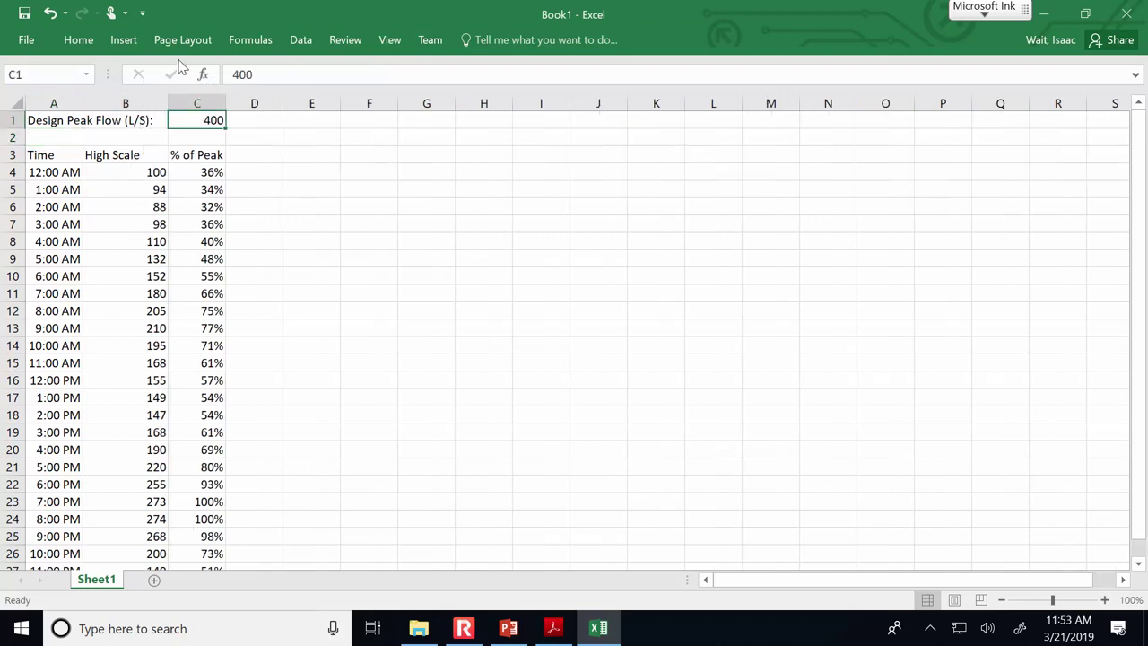
left_click(78, 39)
left_click(296, 175)
Add the column header "Flow Out (L/S)" in D3 and fit column D's width to it
left_click(256, 159)
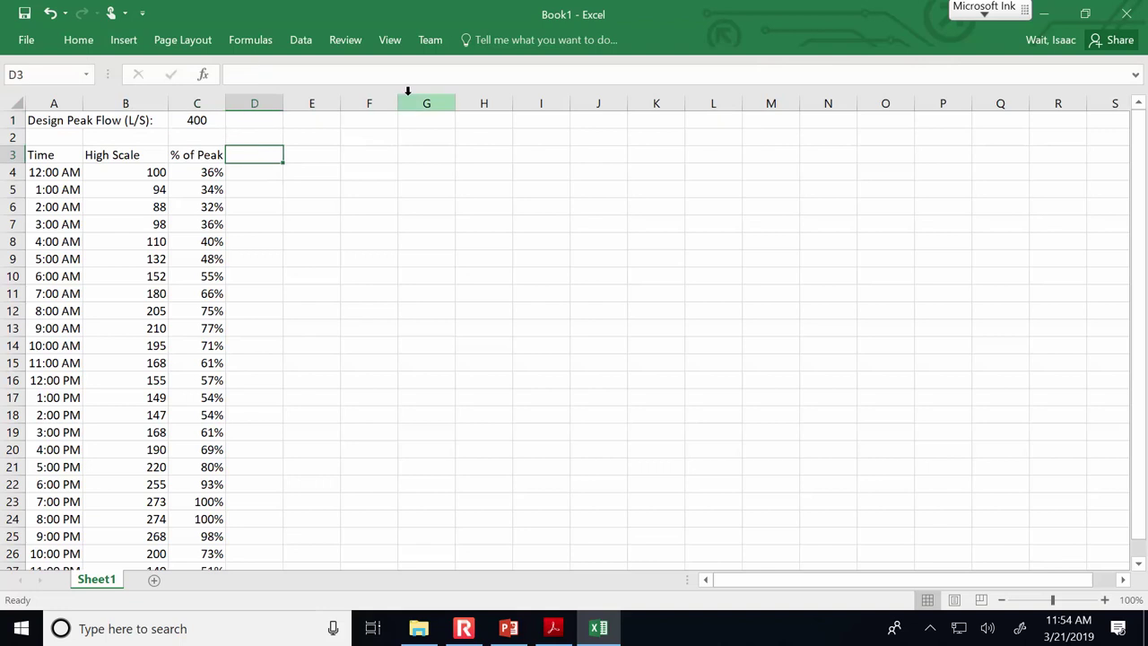
type("Flow Out")
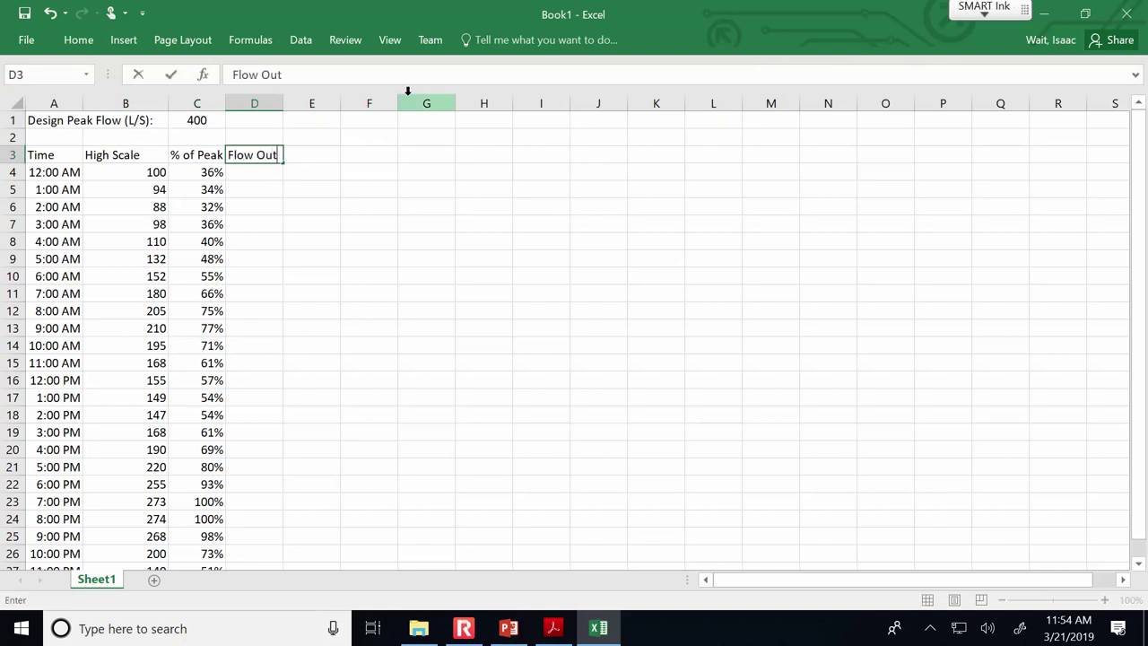
type(" ()")
type("L/S")
key("Tab")
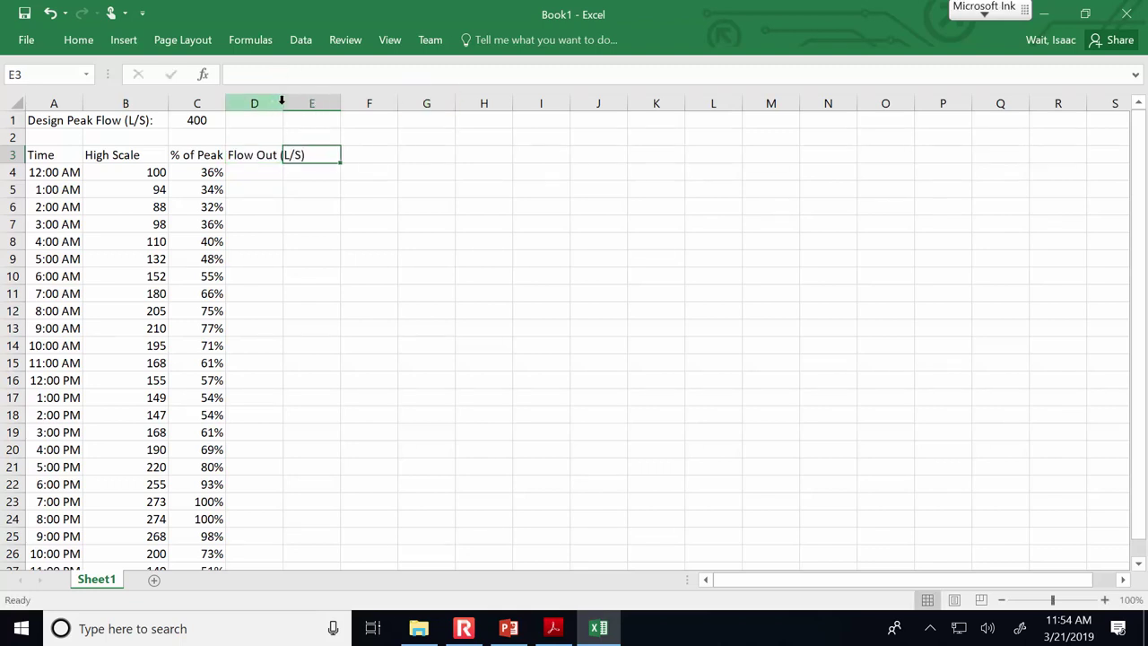
double_click(281, 102)
Calculate the 12:00 AM outflow in D4 with the formula =$C$1*C4
left_click(278, 172)
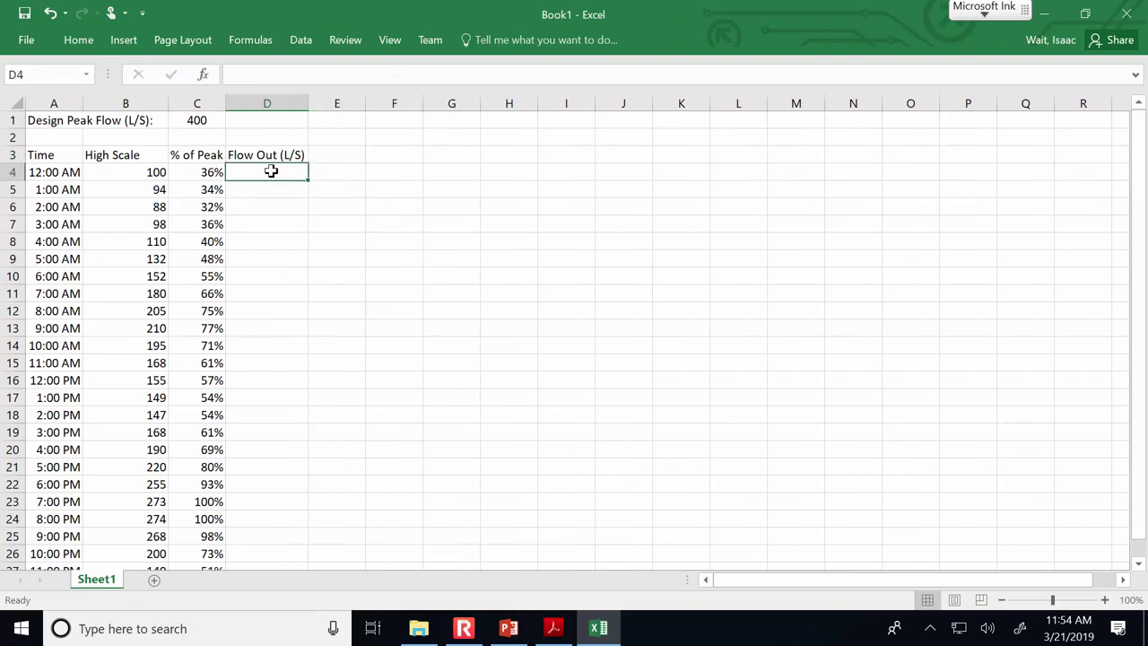
type("=")
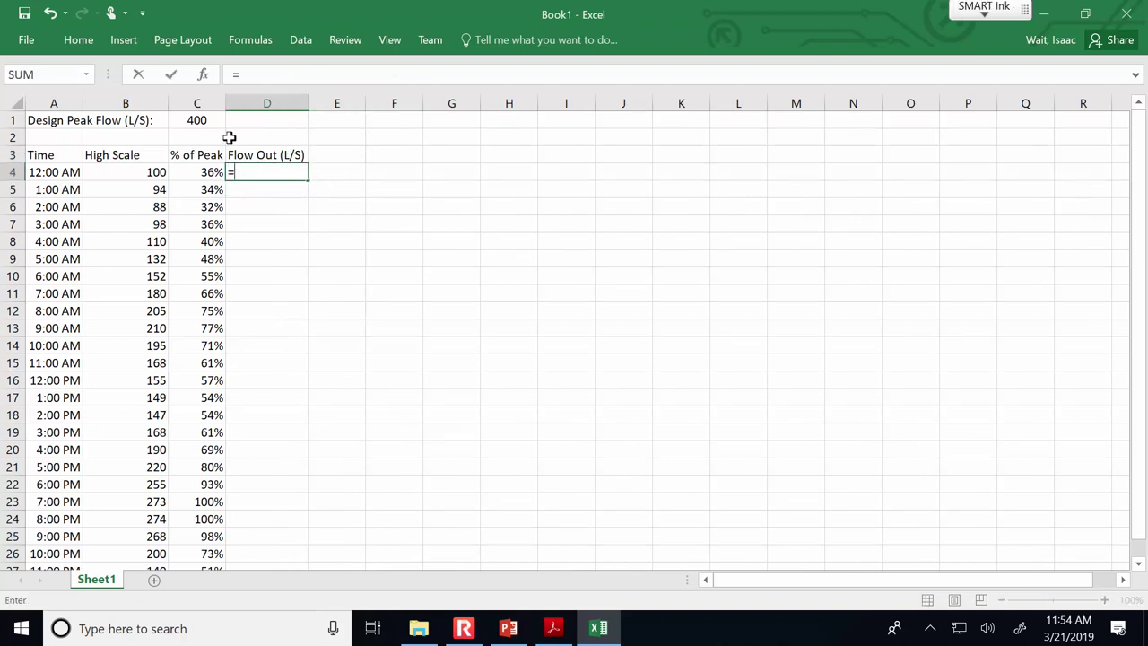
left_click(199, 120)
key("F4")
type("*")
left_click(199, 168)
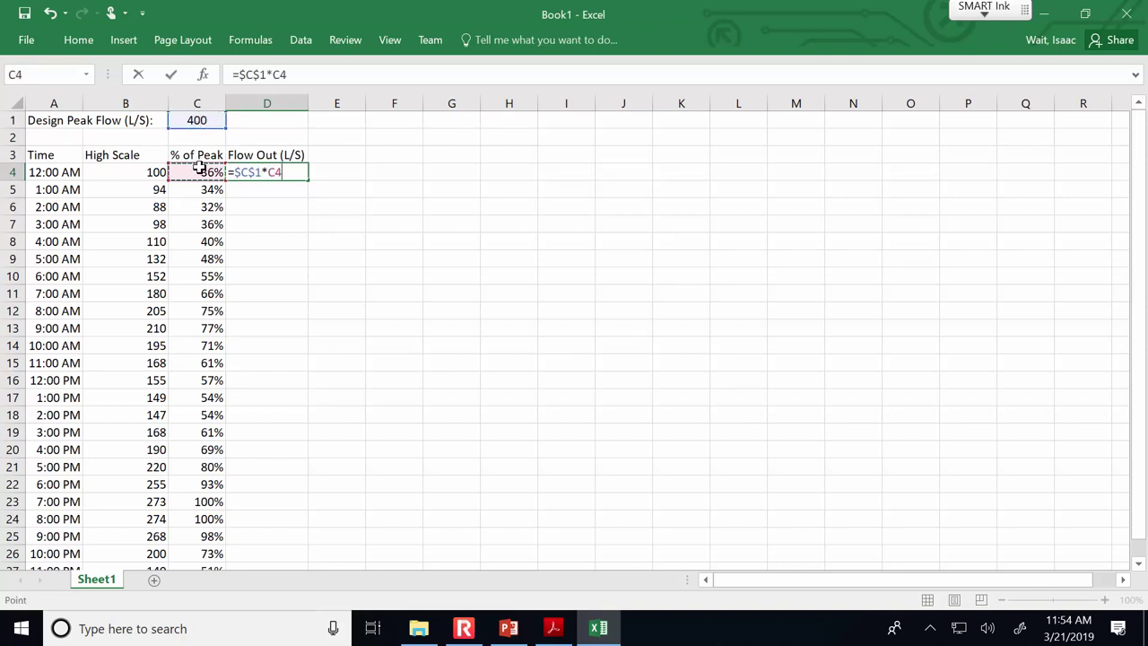
key("Return")
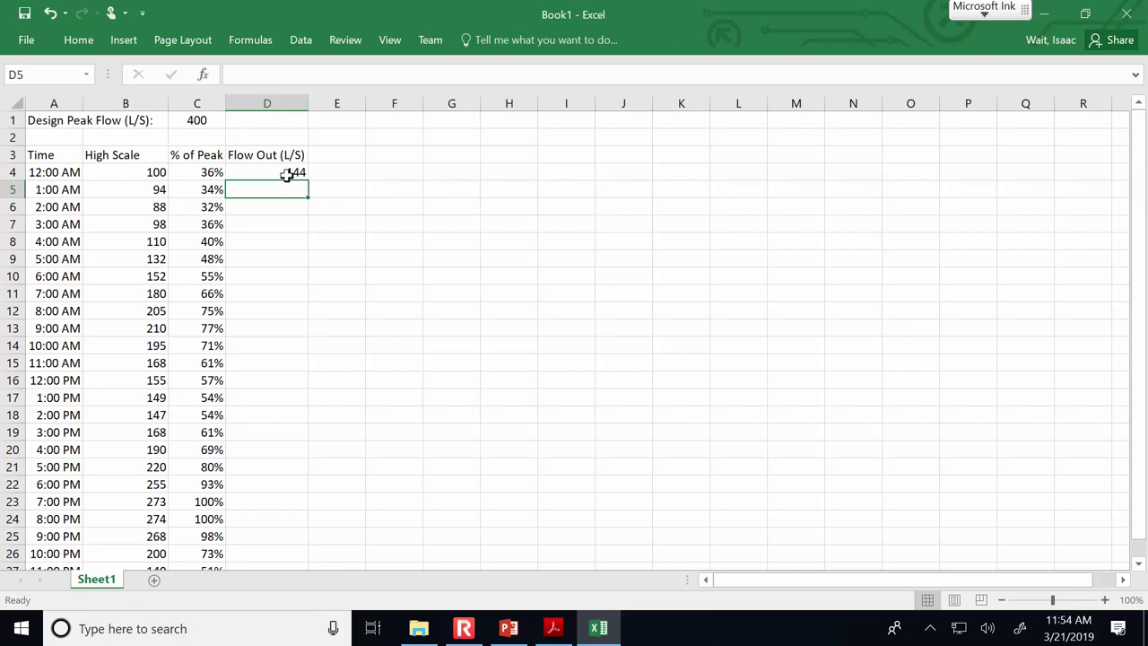
Fill the Flow Out formula from D4 down through the 11:00 PM row
left_click(289, 172)
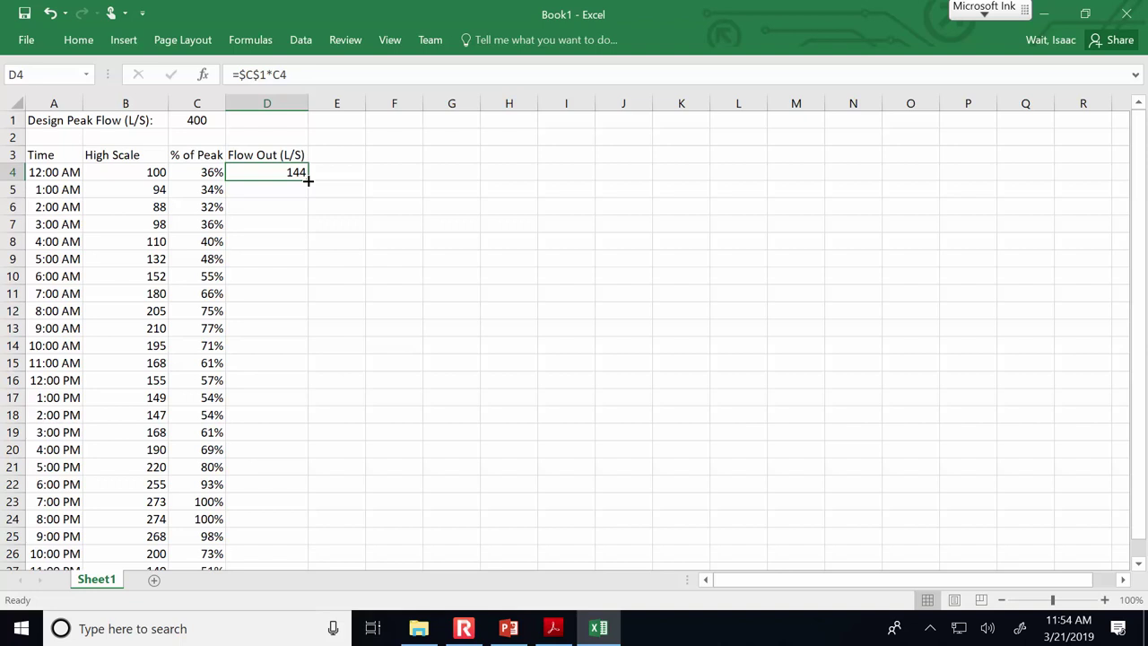
double_click(308, 180)
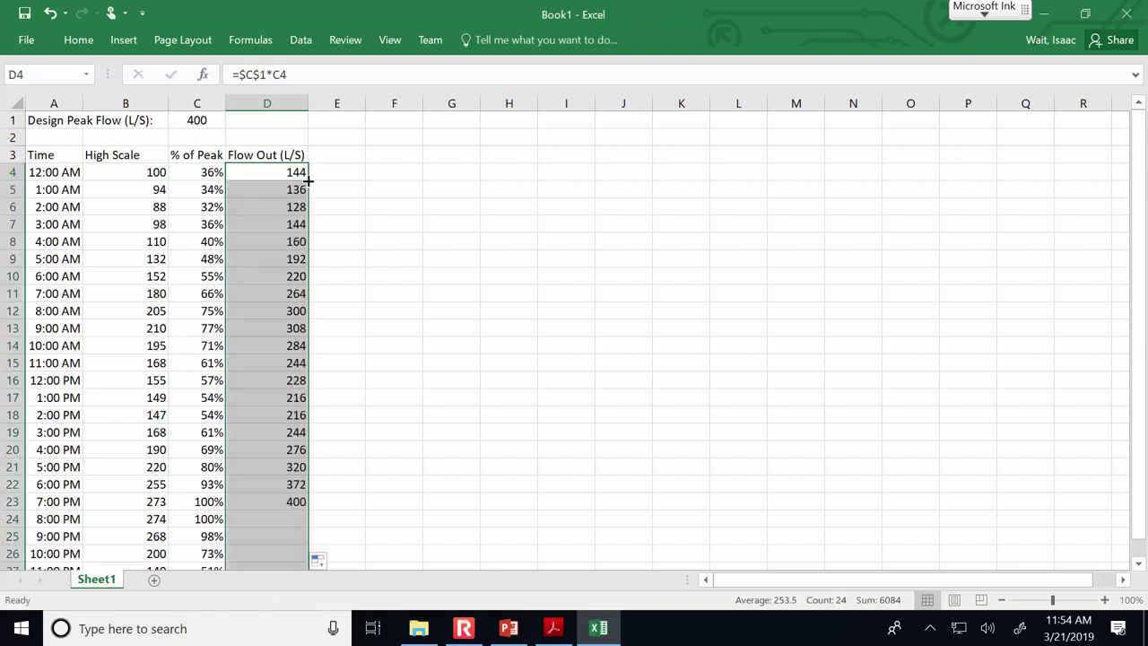
left_click_drag(1138, 251, 1140, 262)
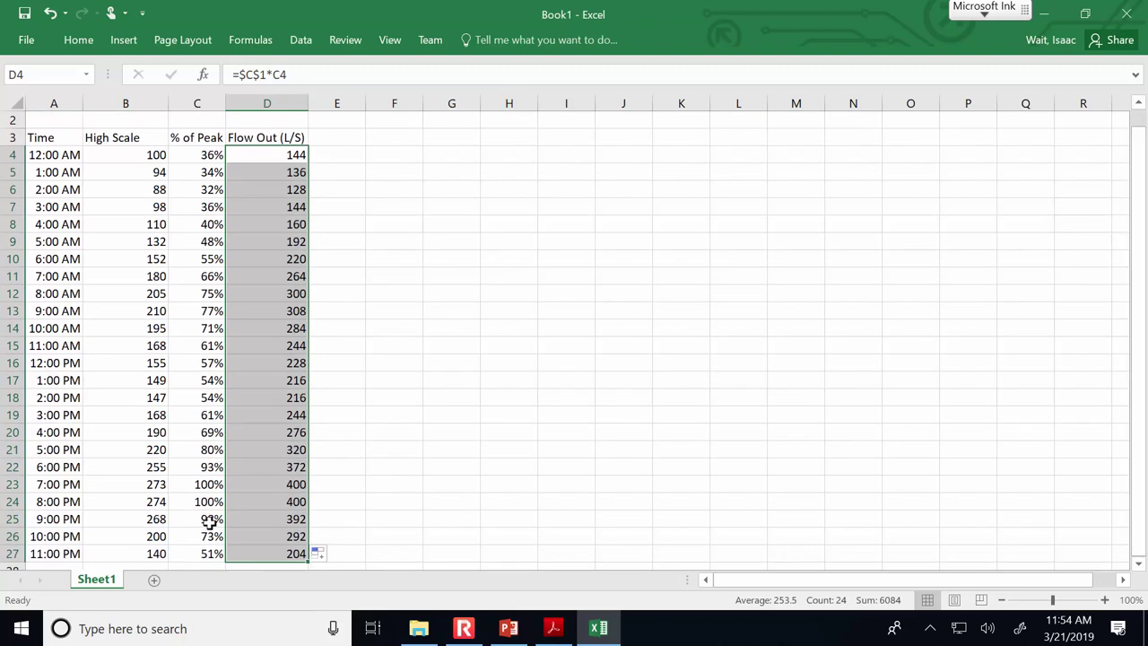
Examine the 7:00 PM and 8:00 PM peak rows against the design flow curve on the PowerPoint slide, and return to Excel
left_click(122, 485)
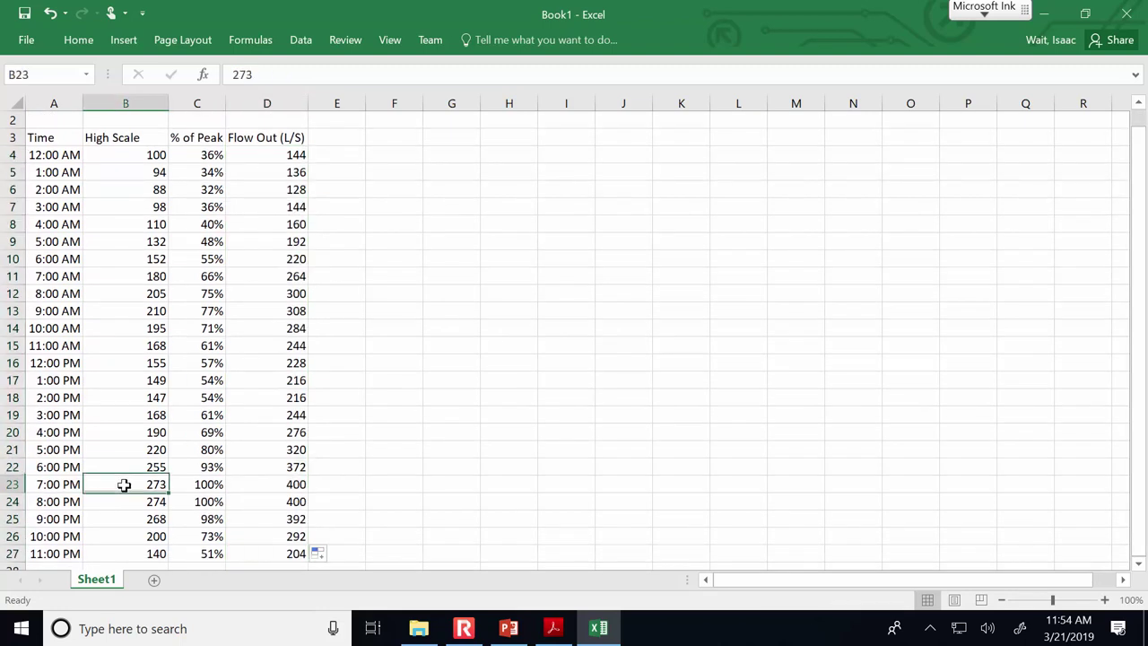
left_click(124, 499)
left_click(128, 486)
left_click(216, 500)
left_click(218, 485)
left_click(217, 500)
left_click(267, 497)
left_click(275, 483)
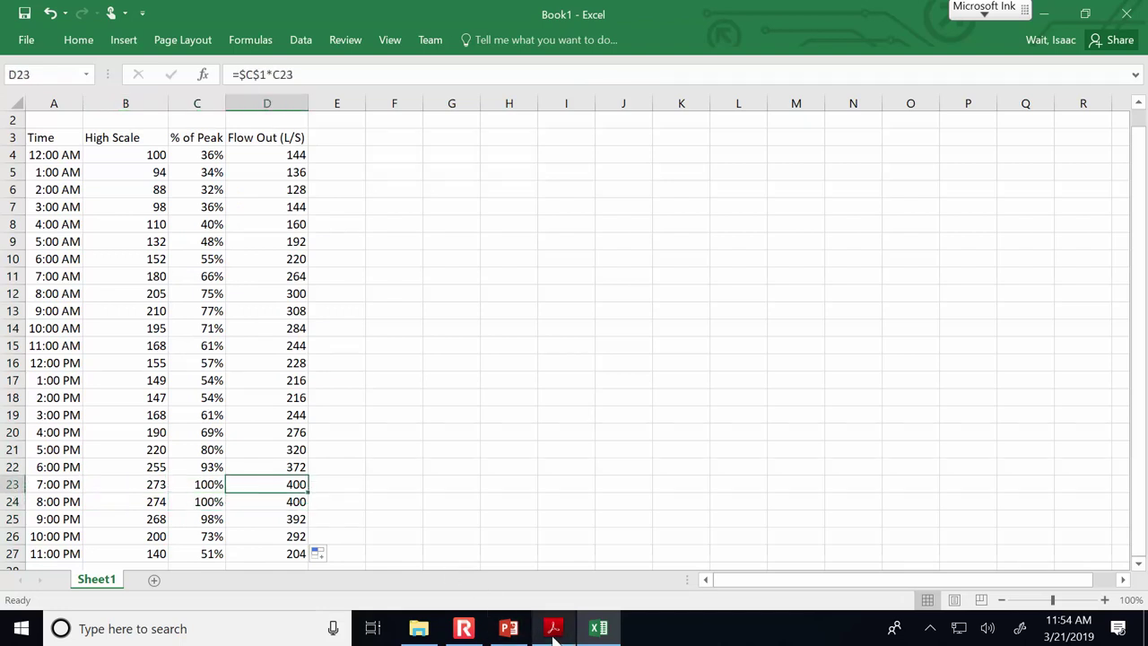
left_click(508, 627)
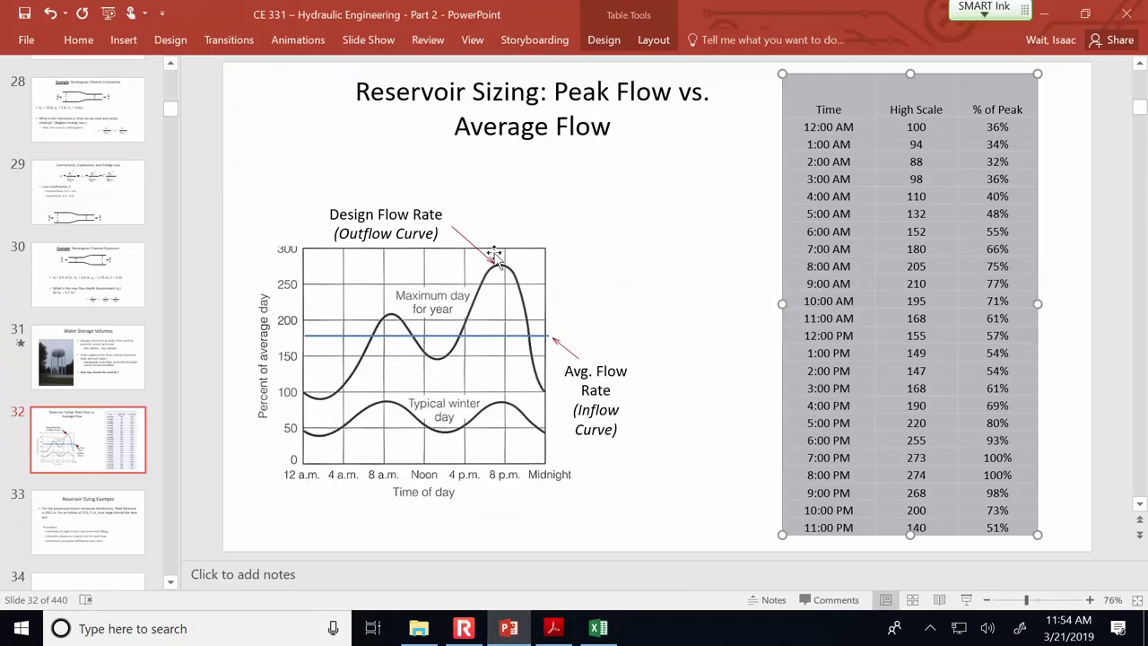
left_click(598, 627)
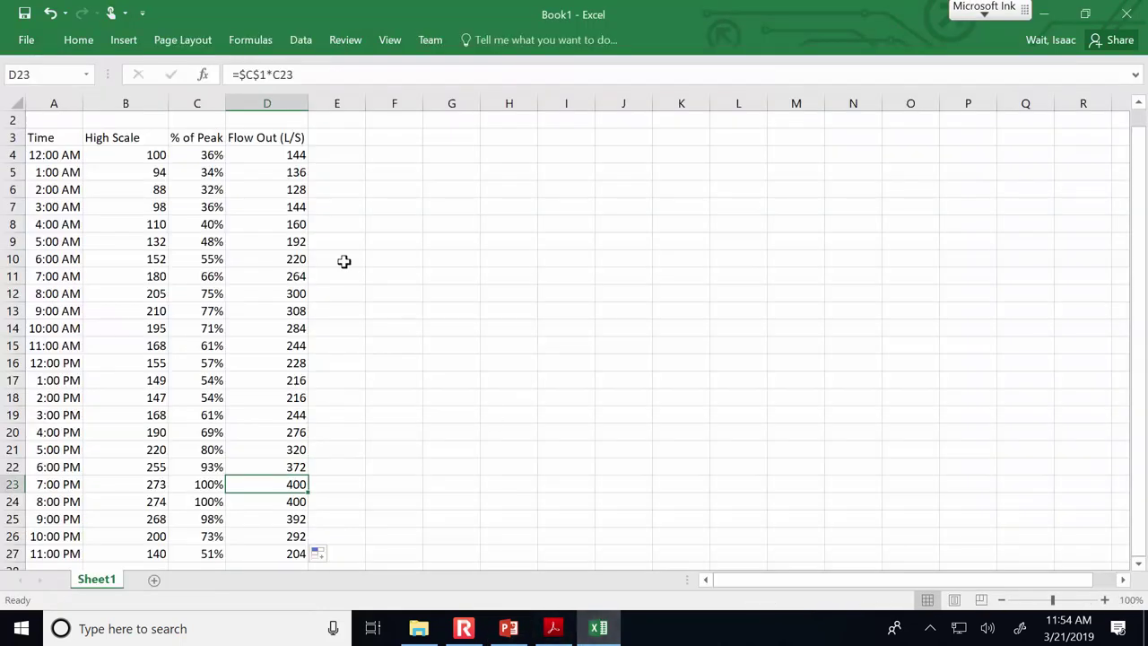
Add the column header "Vol Out during the hour (m3)" in cell E3
left_click(296, 141)
scroll(341, 166, "up", 1)
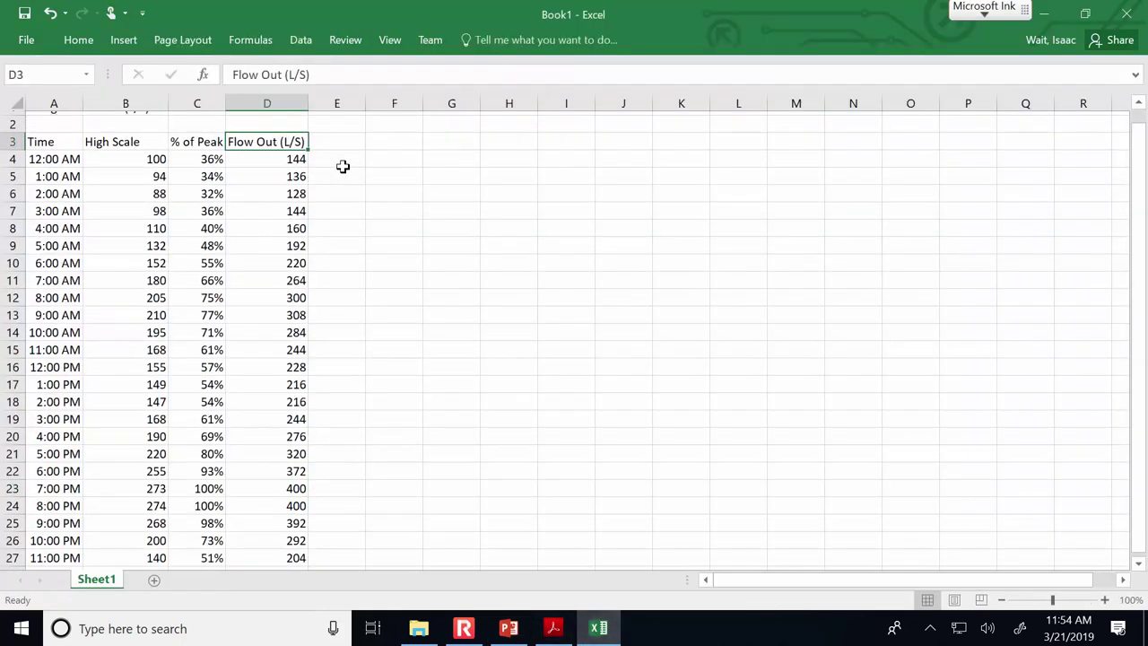
left_click(338, 156)
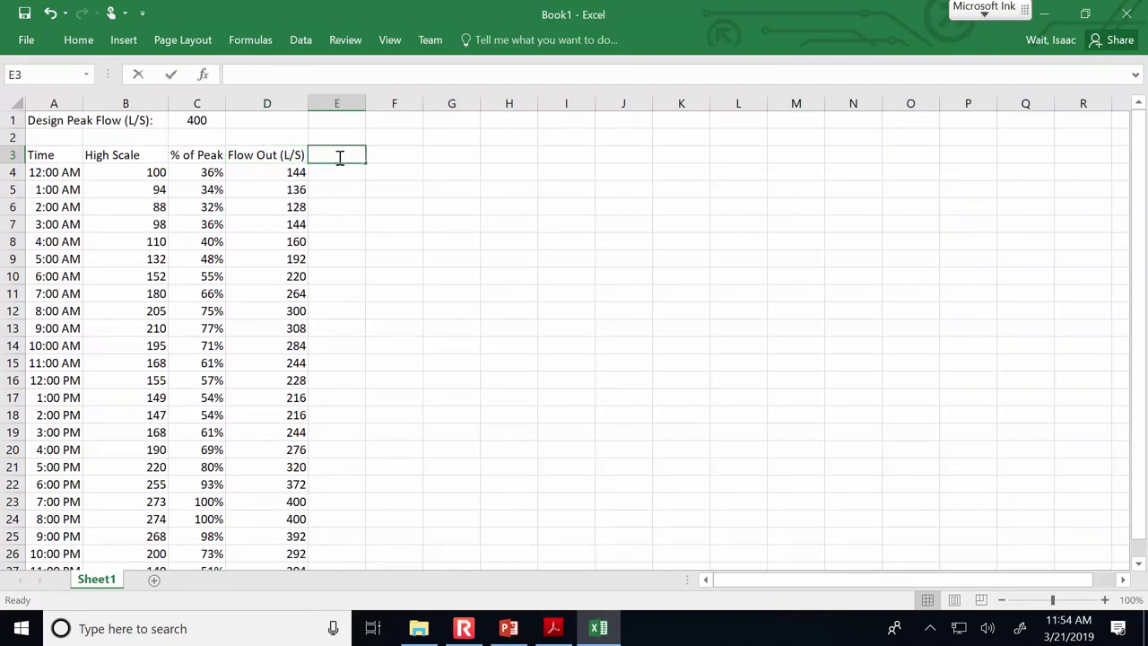
type("Vol Out ")
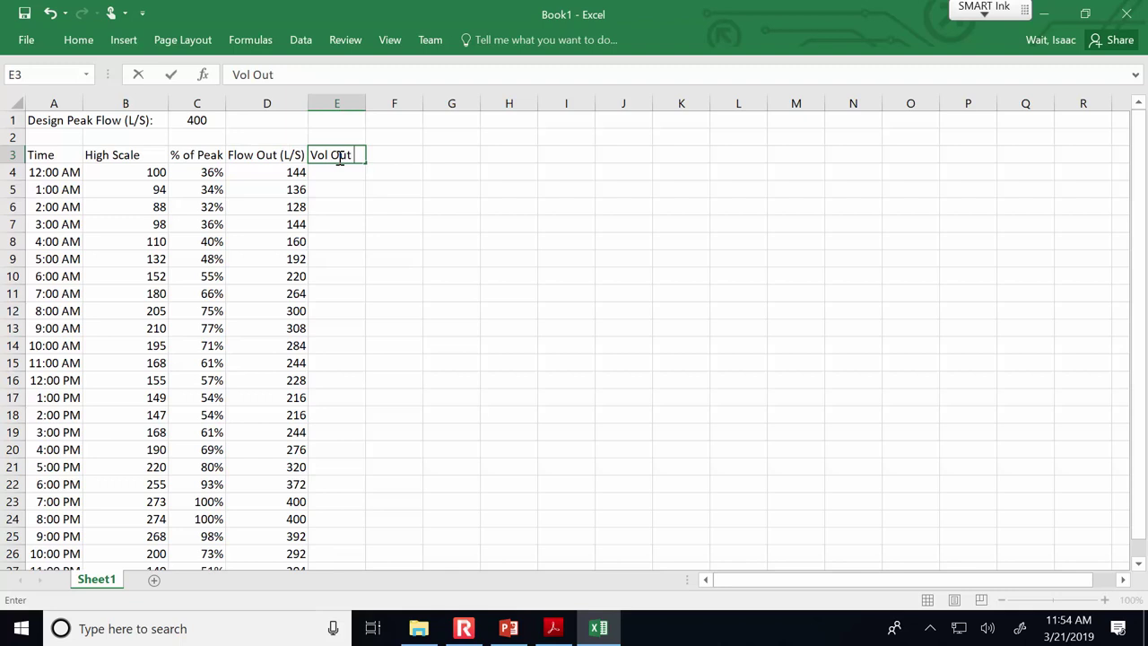
type("during the hour ")
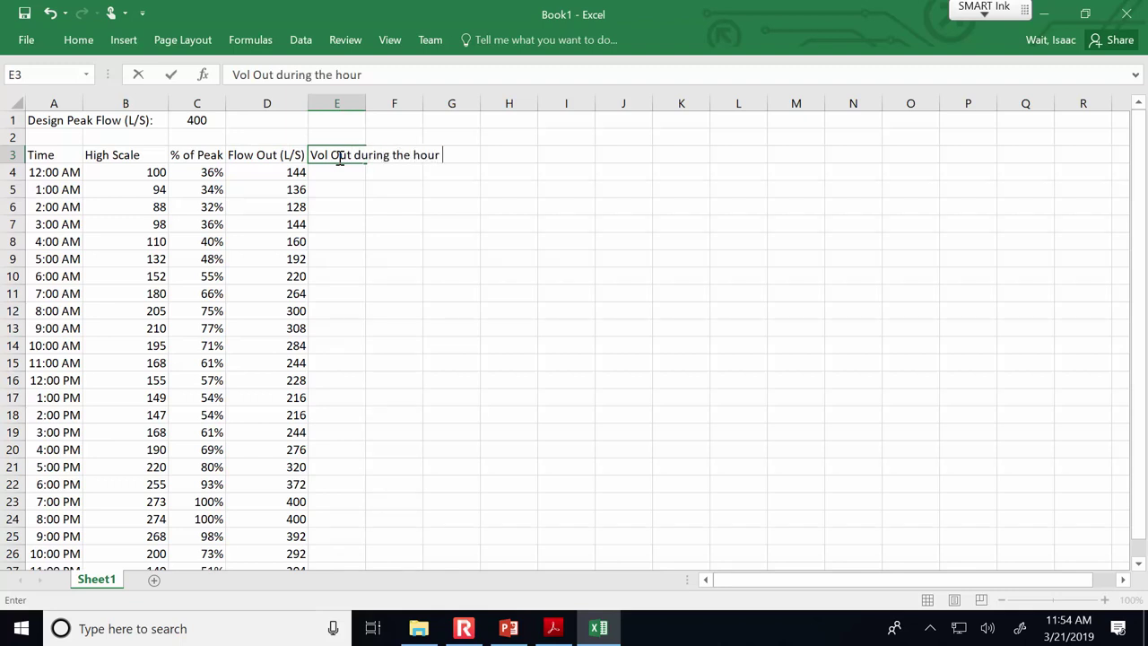
type("(m3)")
key("Return")
Apply text wrapping to the whole header row 3
left_click(10, 153)
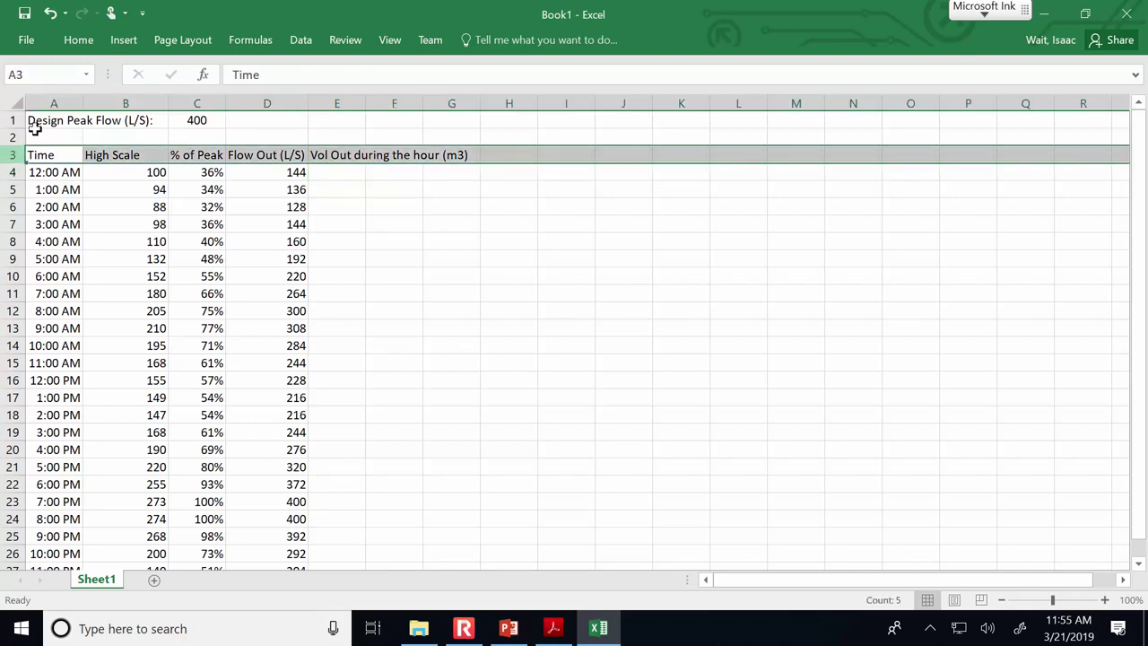
left_click(76, 41)
left_click(448, 72)
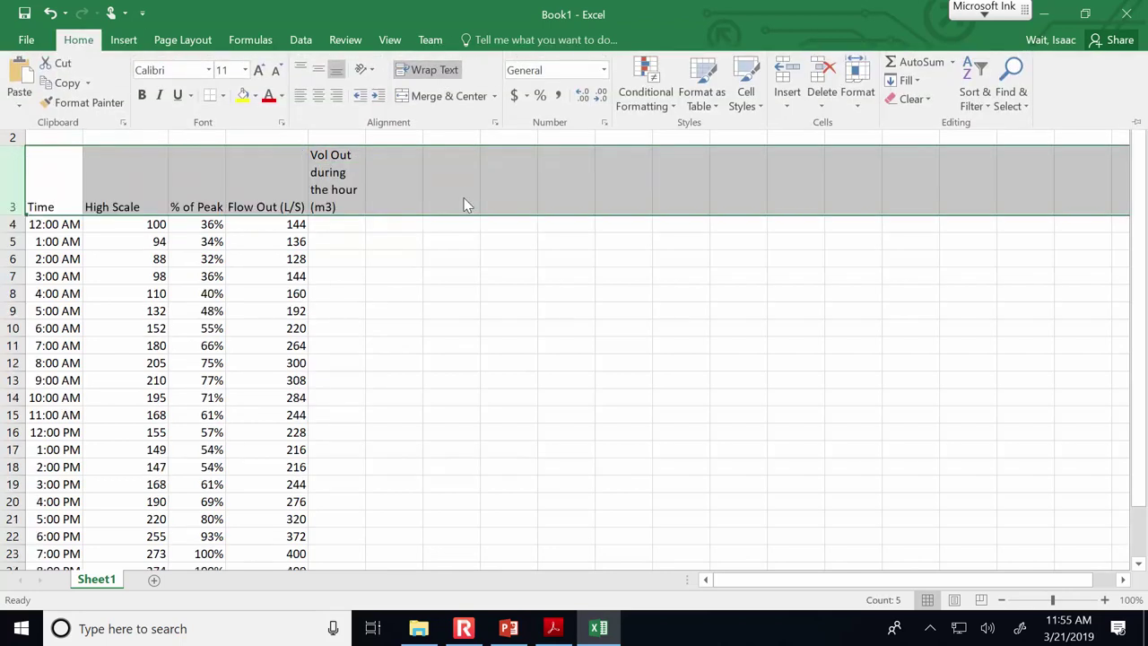
Widen column E and fit row 3's height to its two-line header
left_click(359, 103)
left_click_drag(366, 104, 404, 104)
left_click(376, 179)
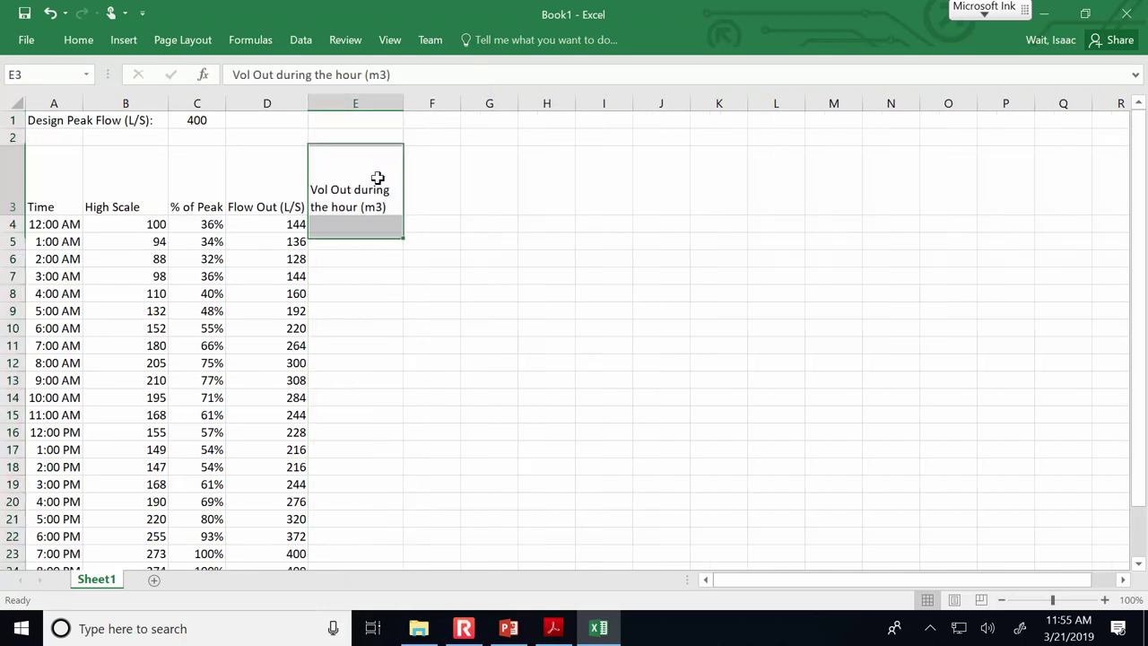
left_click(420, 77)
key("Return")
left_click(343, 207)
left_click(343, 189)
left_click(300, 189)
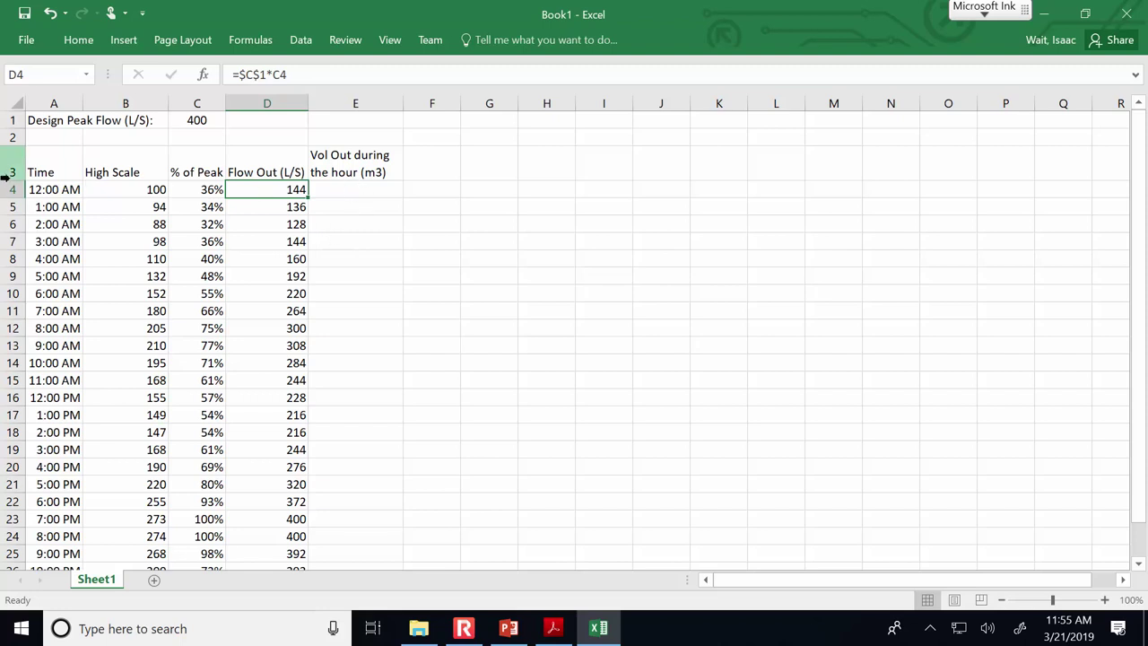
Calculate the 12:00 AM hourly outflow volume in E4 with the formula =D4*3600/1000
left_click(383, 187)
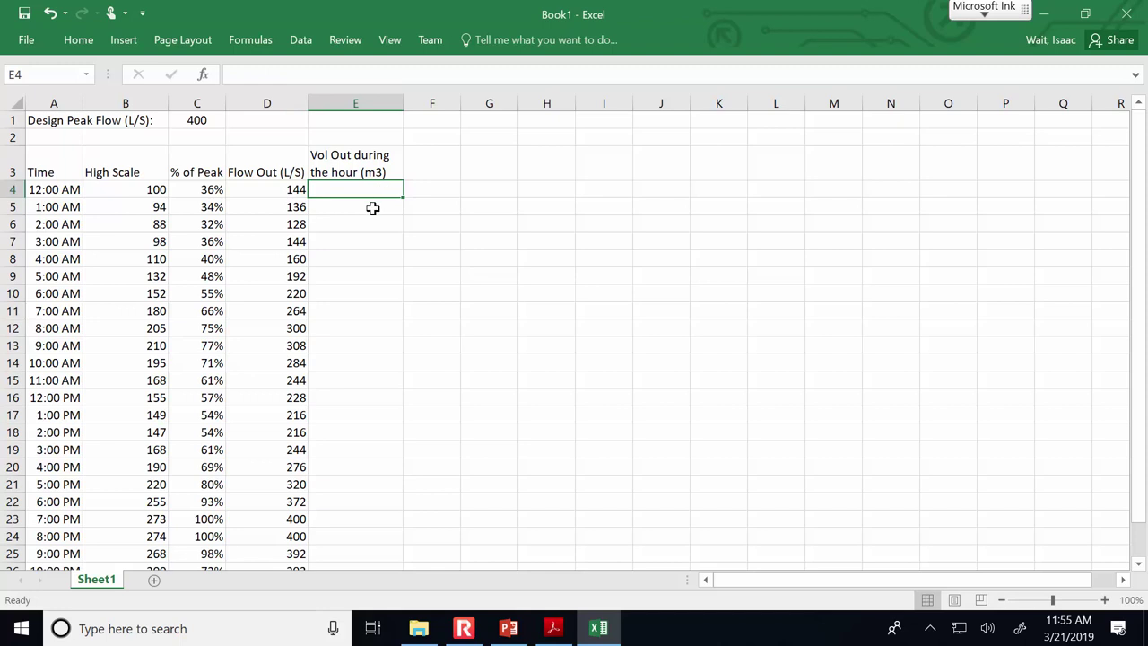
type("=")
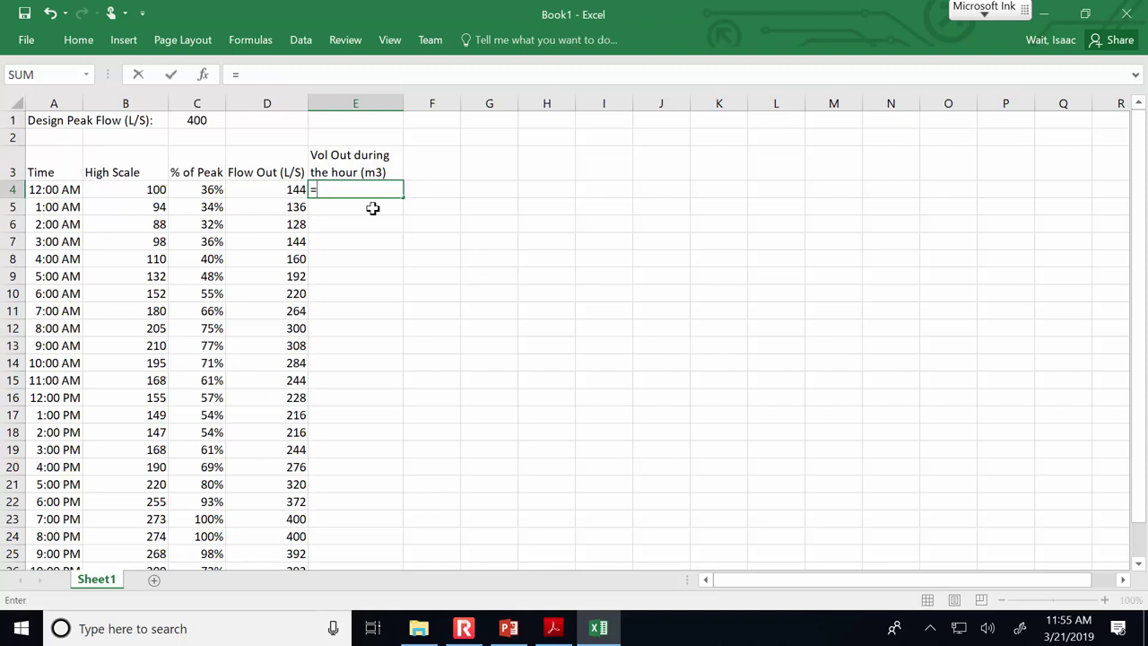
left_click(273, 190)
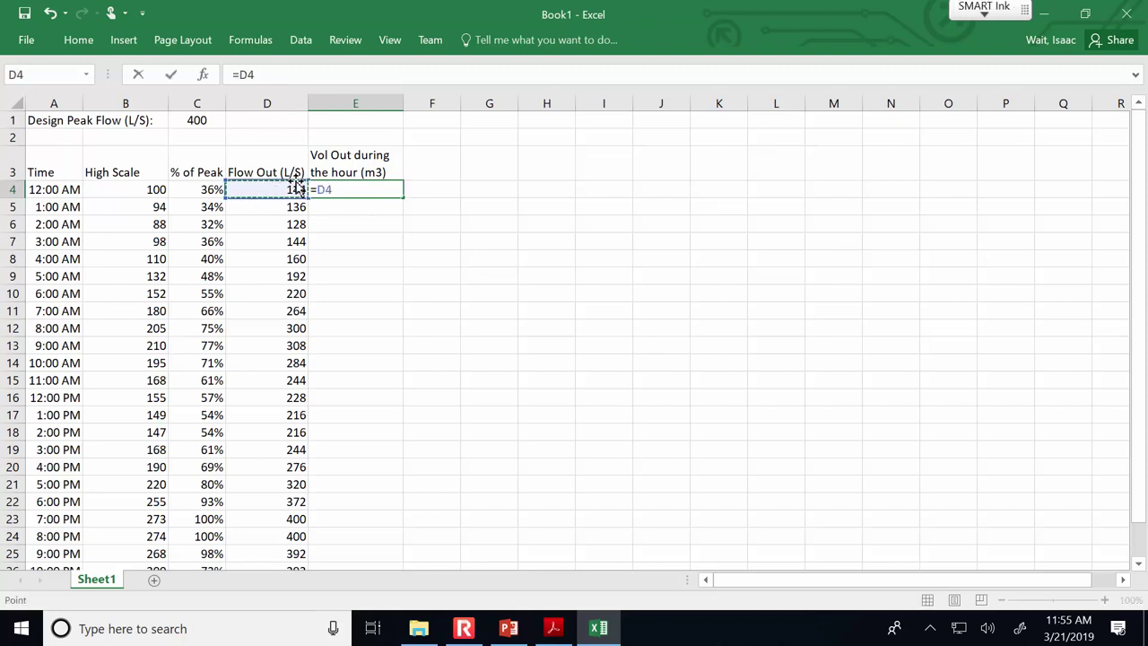
type("*3600")
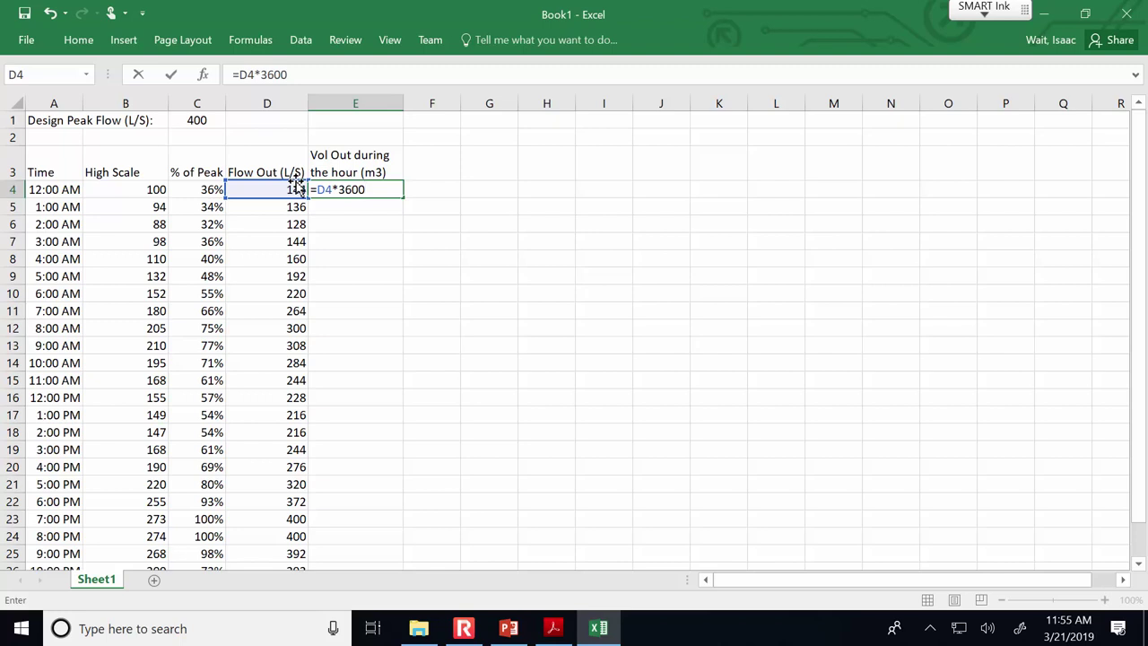
type("1000")
key("Return")
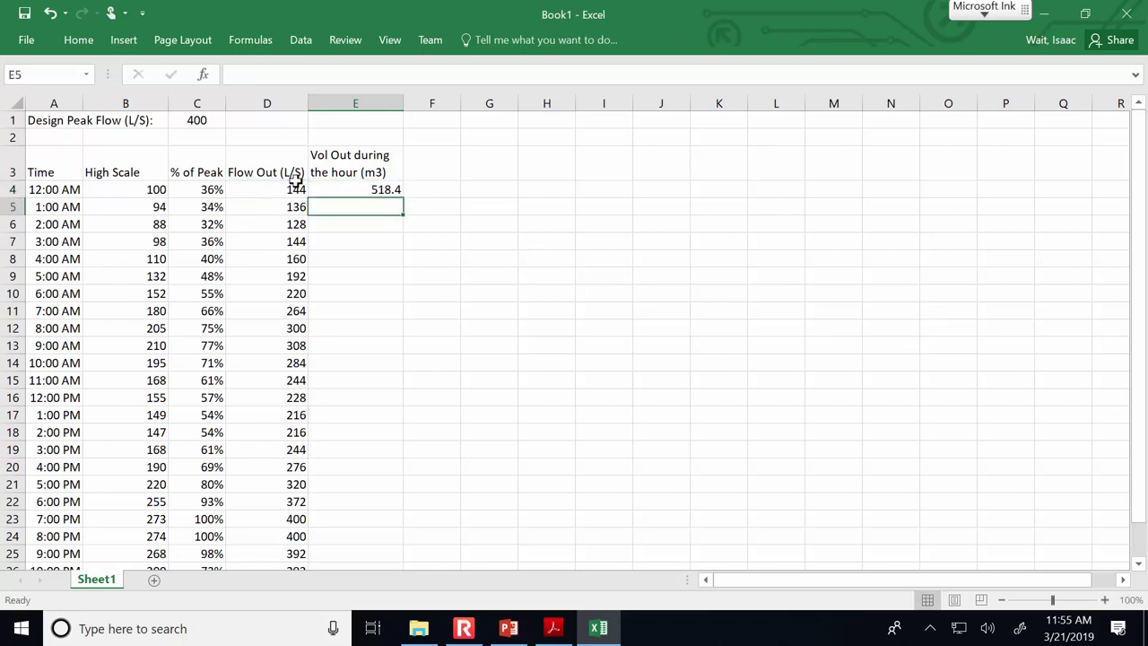
Fill the hourly outflow volume formula from E4 down through the 11:00 PM row, E27
left_click(329, 189)
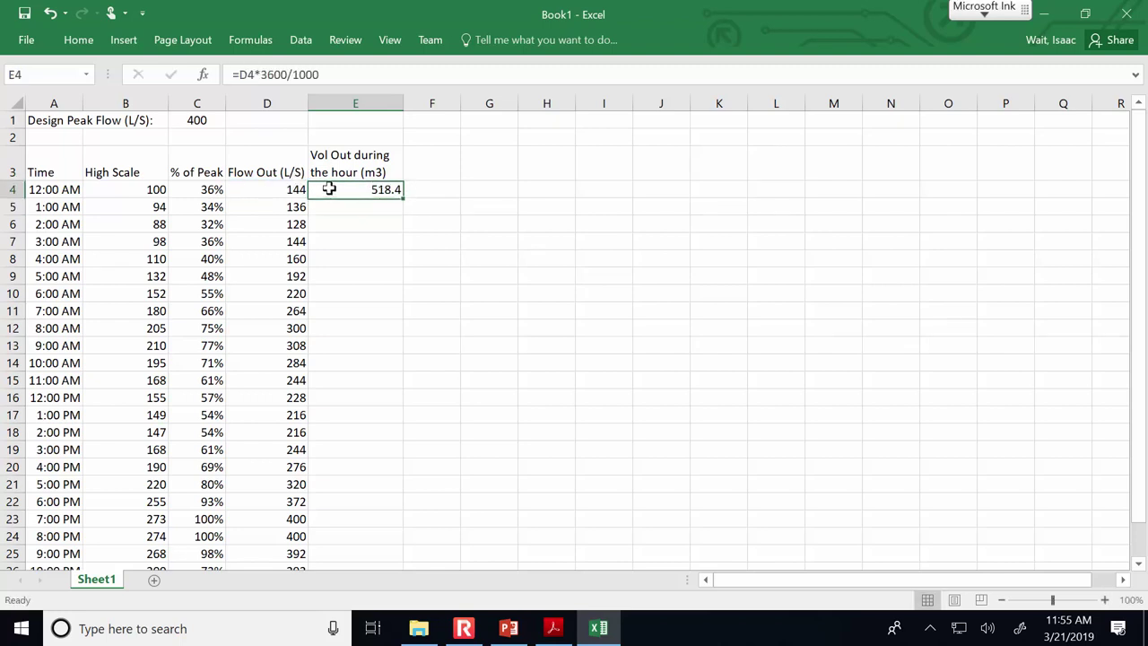
left_click(282, 188)
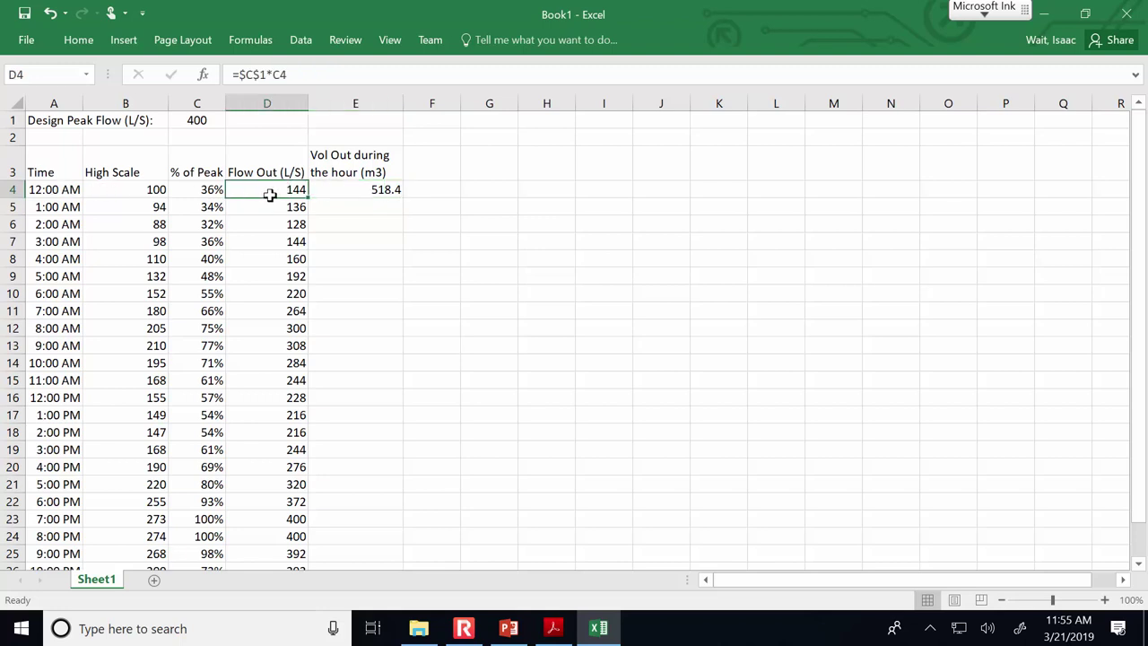
left_click(351, 189)
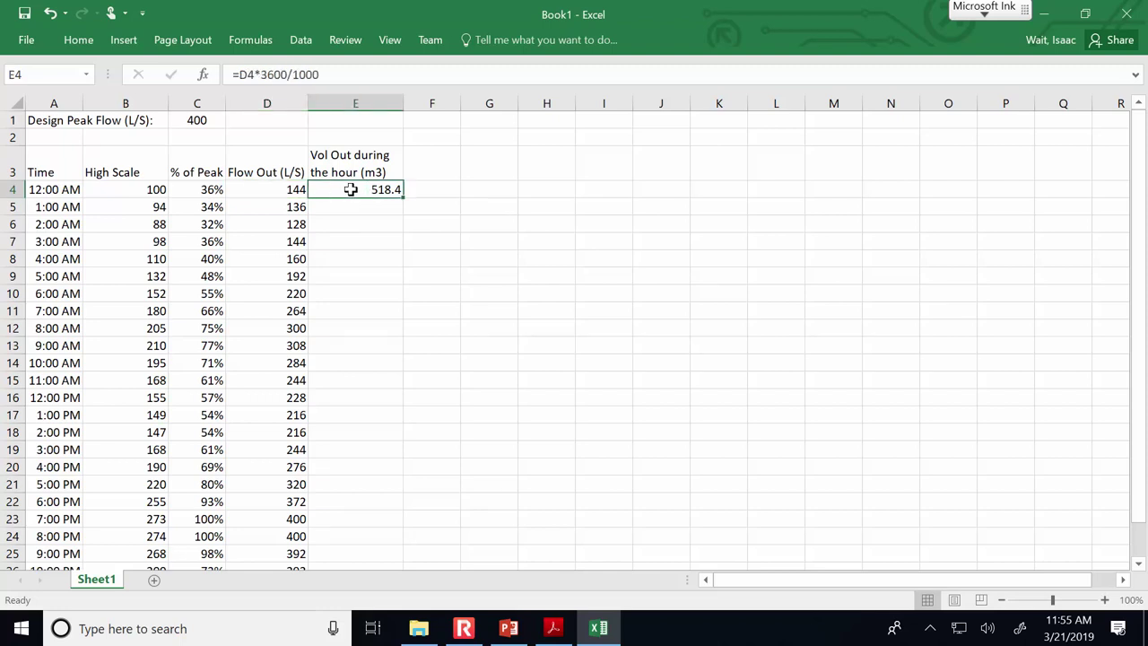
left_click(287, 179)
left_click(287, 185)
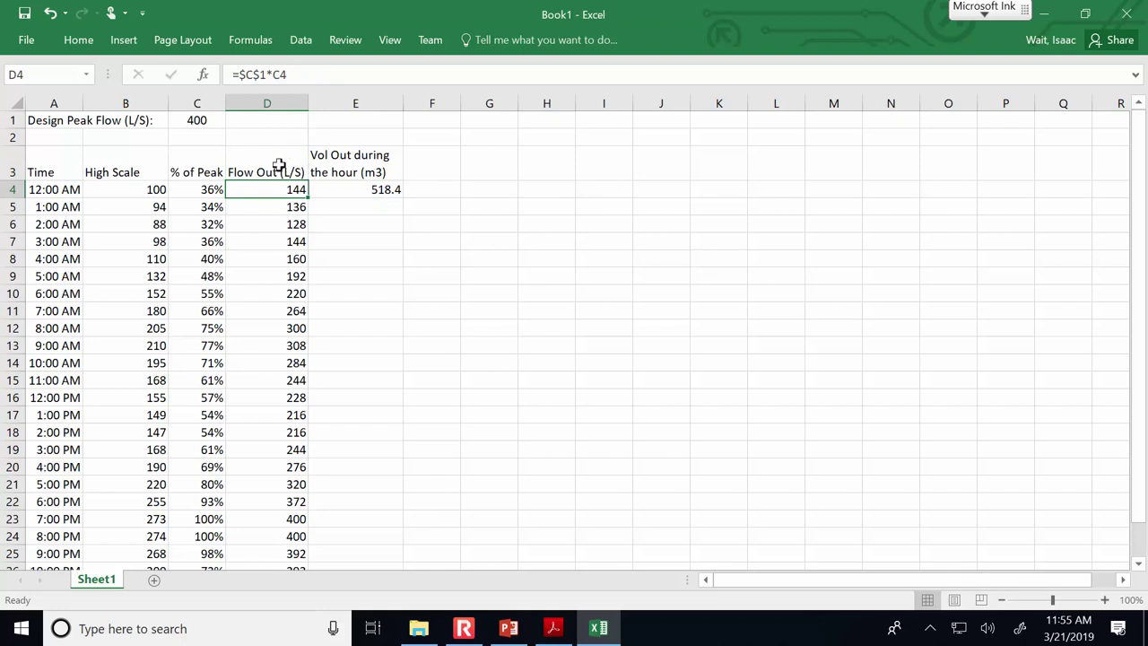
left_click(337, 189)
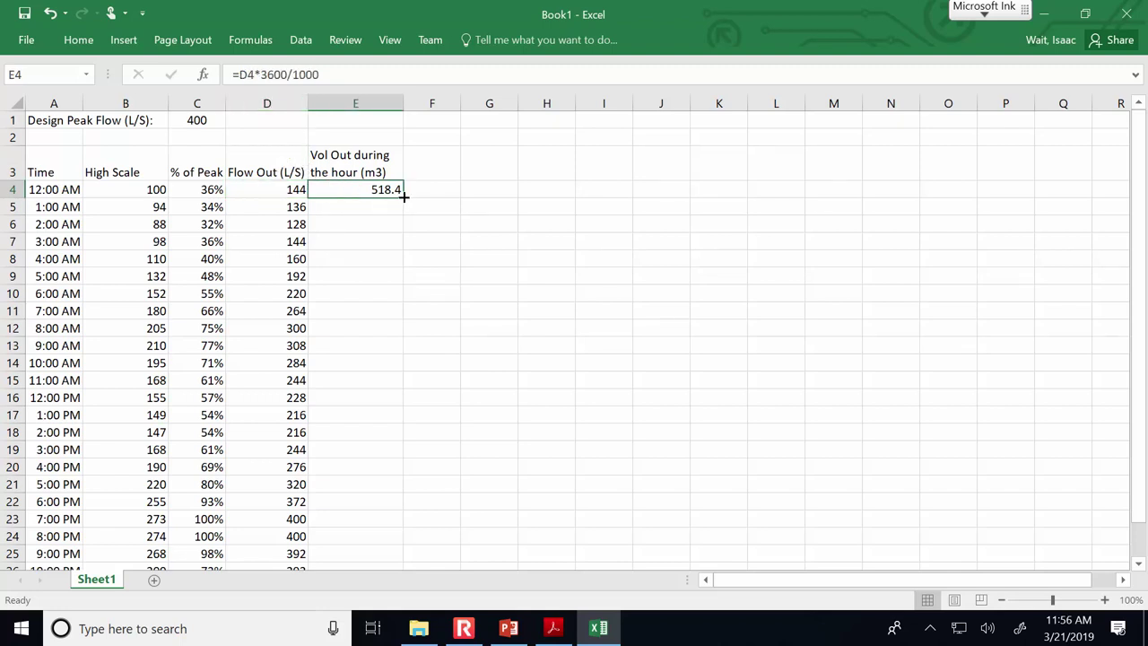
double_click(403, 195)
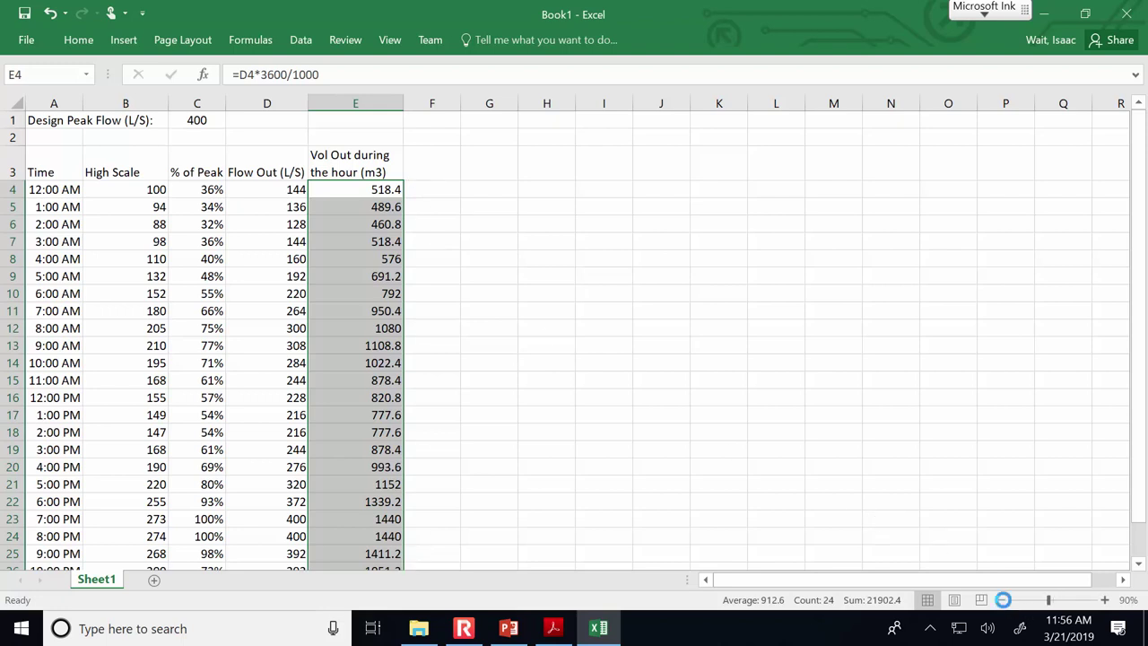
left_click(1001, 598)
left_click(1001, 599)
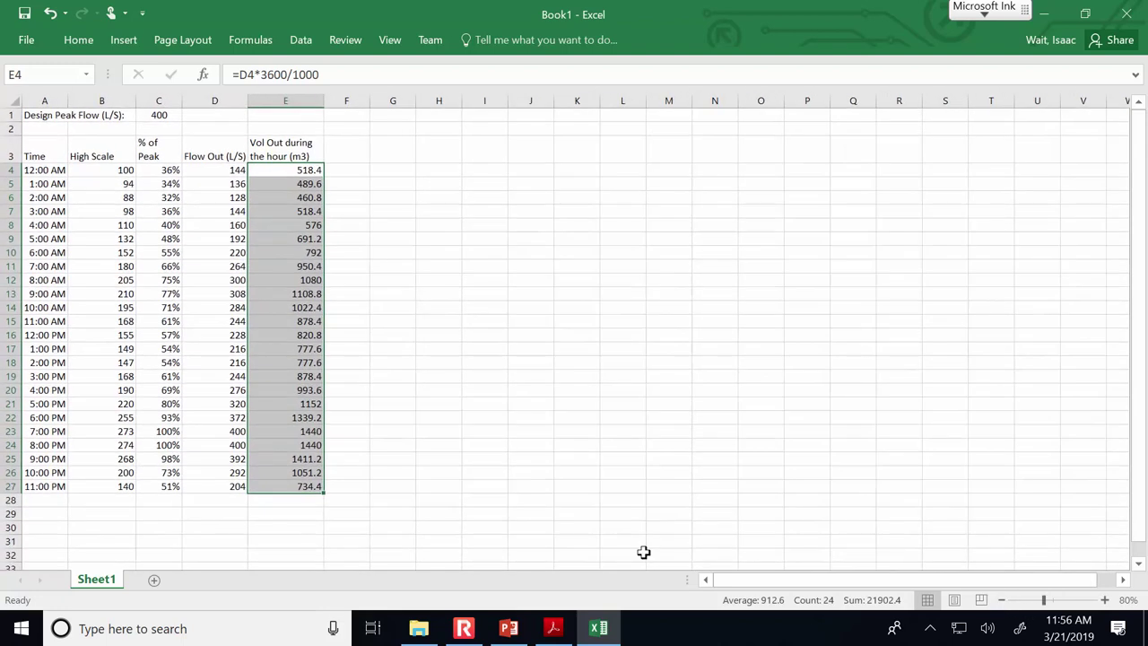
Add the label "Average Flow Out (L/s)" in cell C30 below the table
left_click(214, 511)
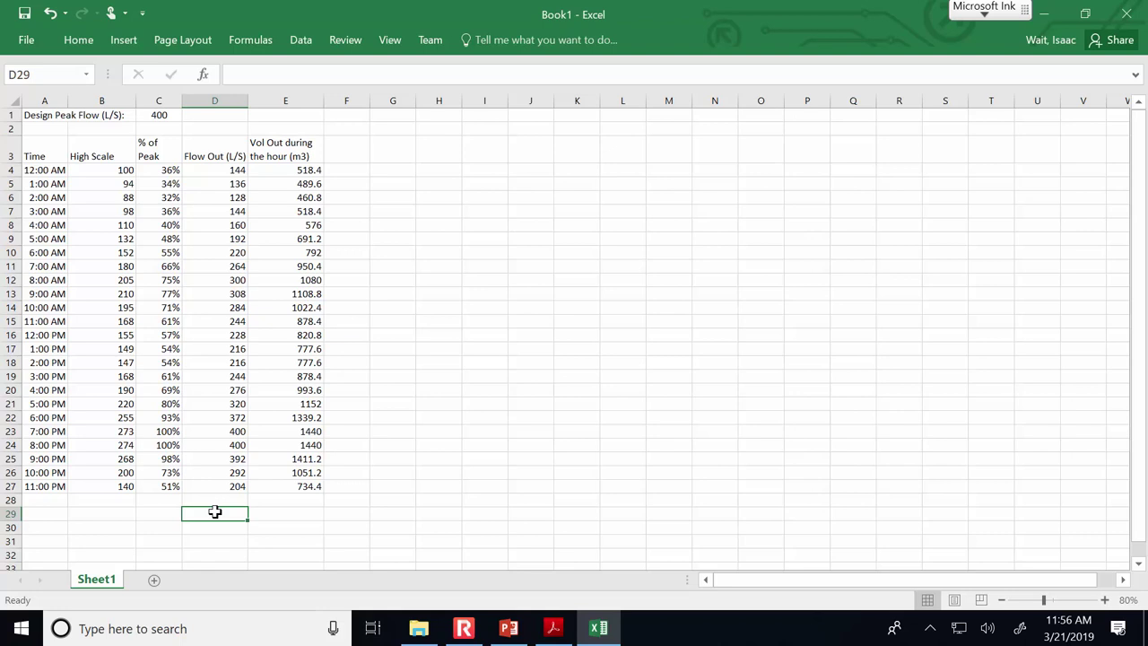
key("Left")
key("Down")
type("A")
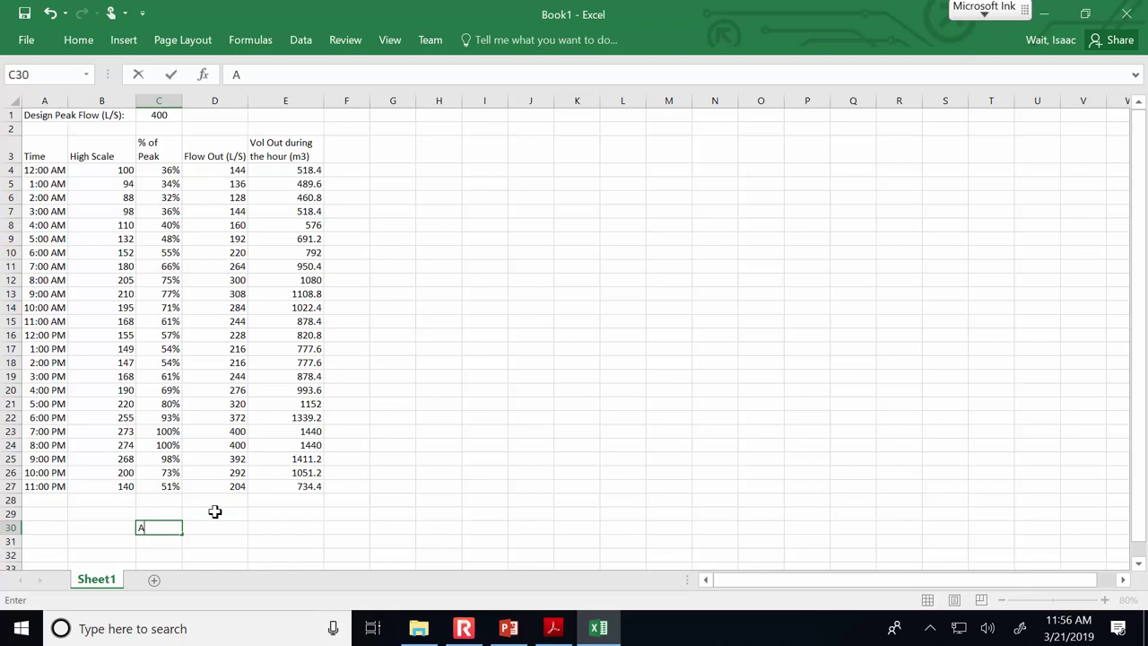
type("verage F")
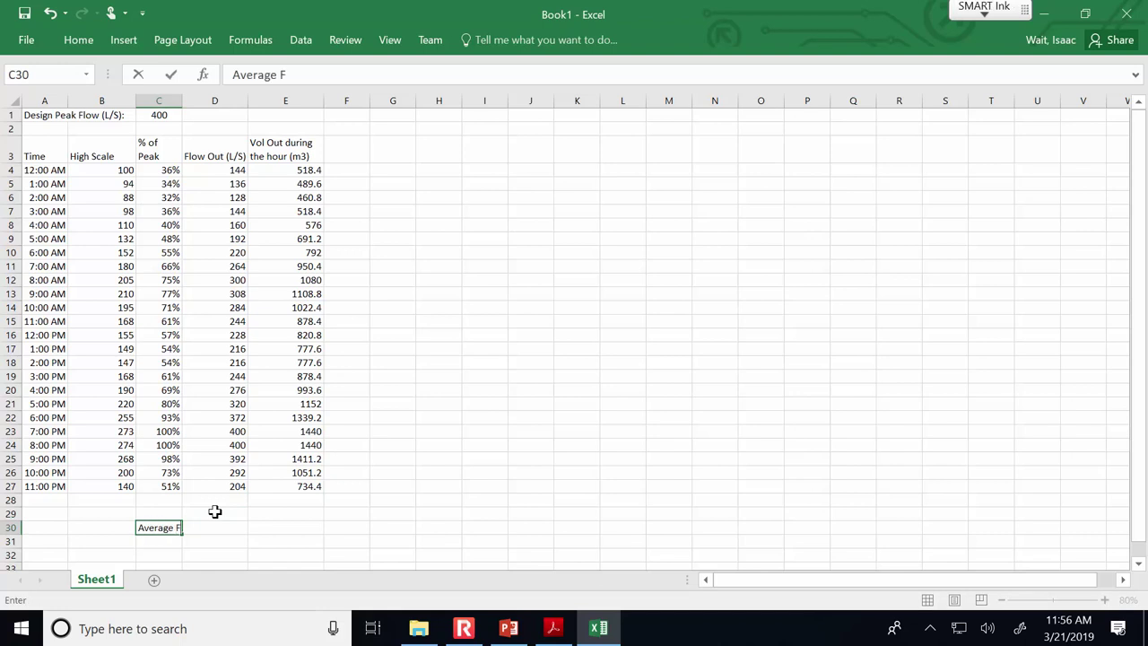
type("low Out")
key("ctrl+Return")
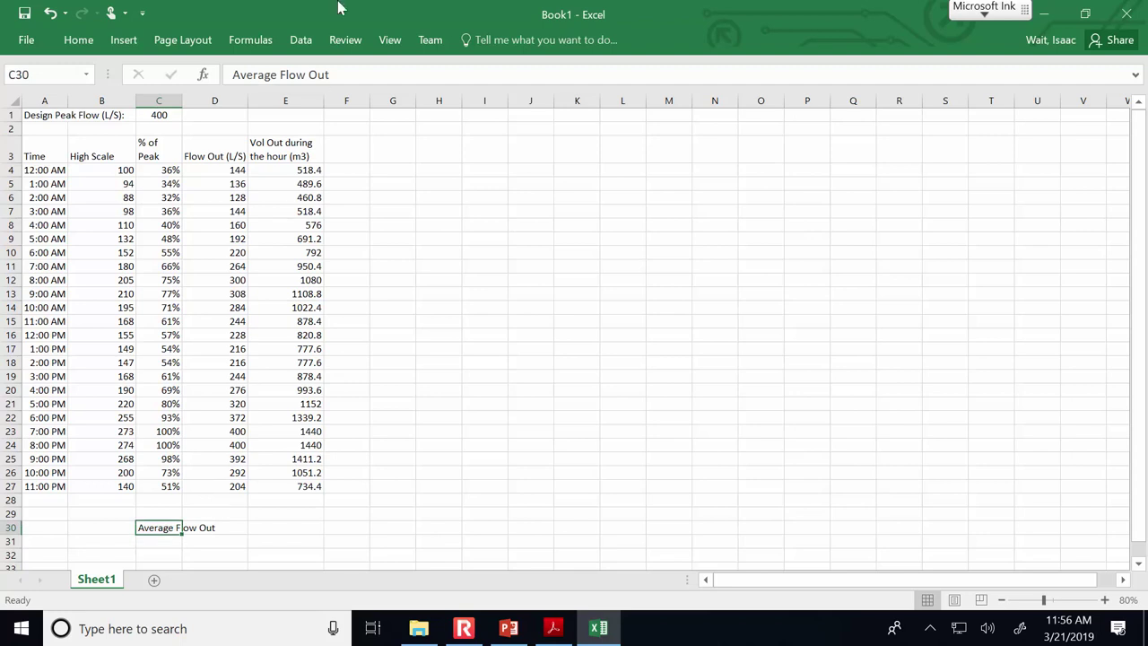
left_click(347, 79)
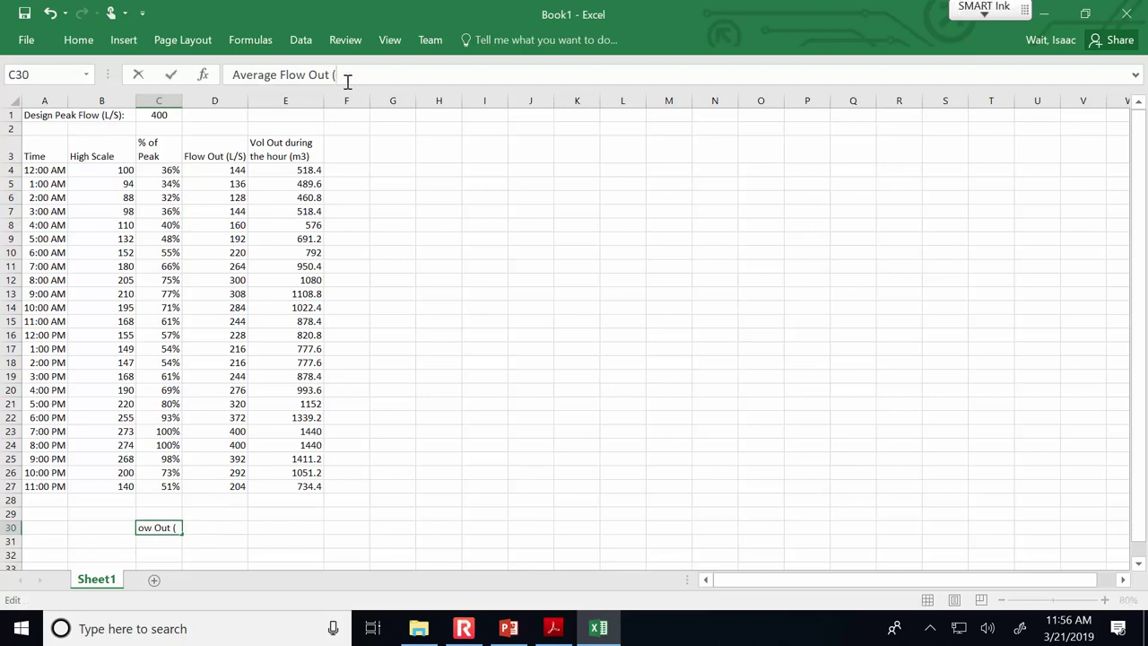
type("/s)")
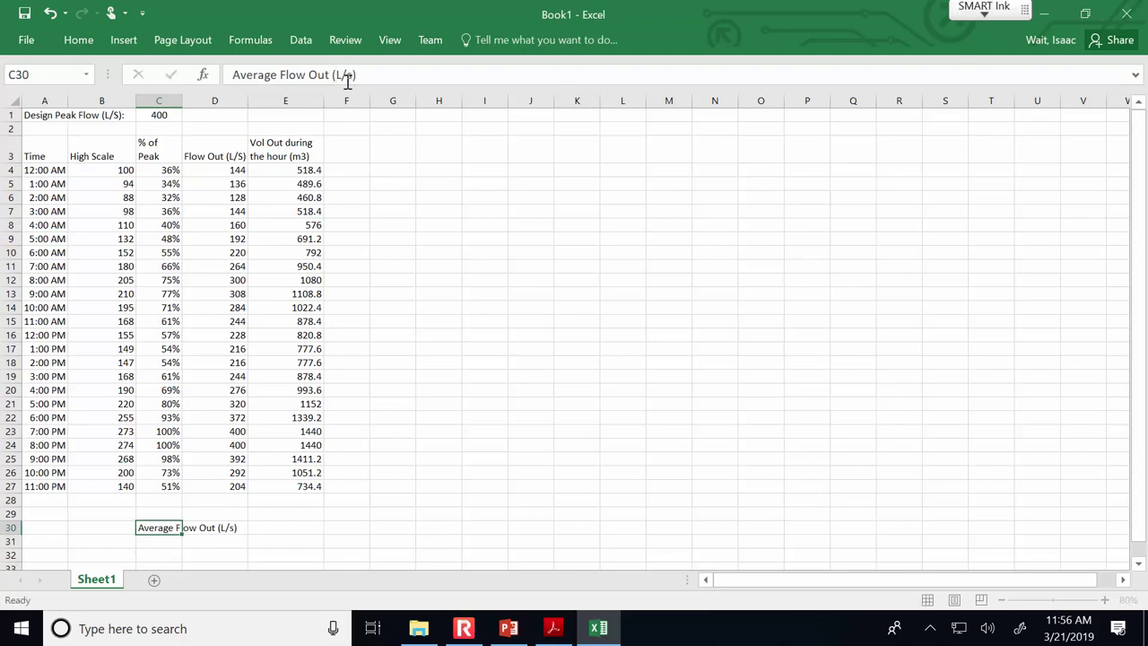
key("Return")
Right-align the average flow label in cell C30
key("Up")
left_click(78, 39)
left_click(341, 97)
Calculate the average outflow in D30 with the formula =AVERAGE(D4:D27) and check its referenced range
left_click(229, 527)
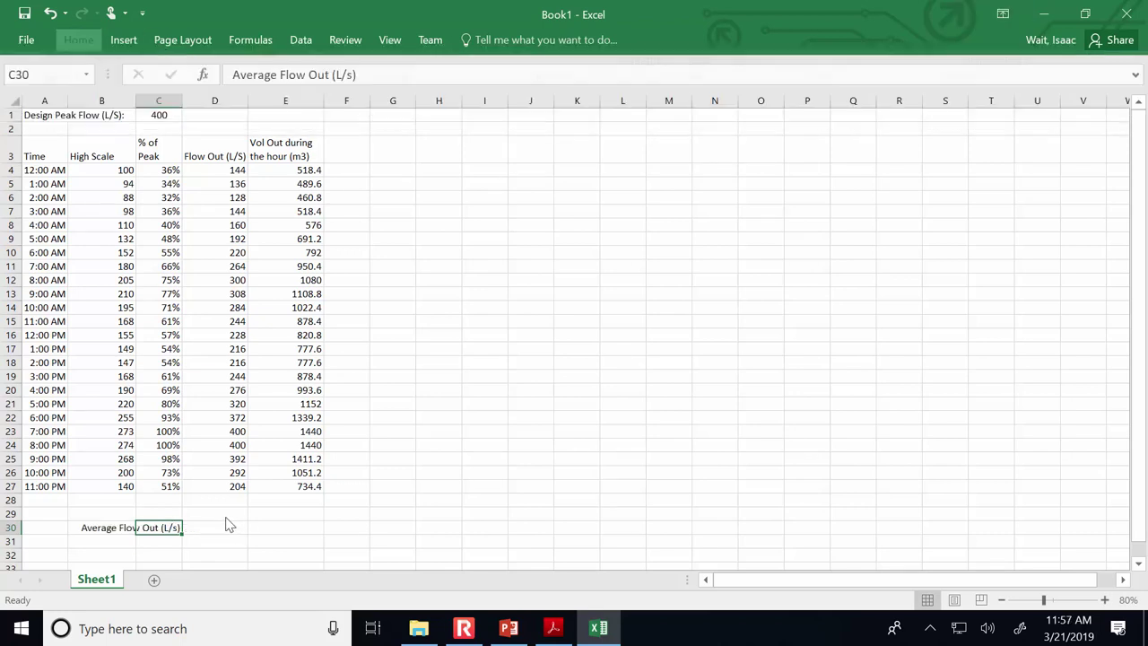
type("=average(")
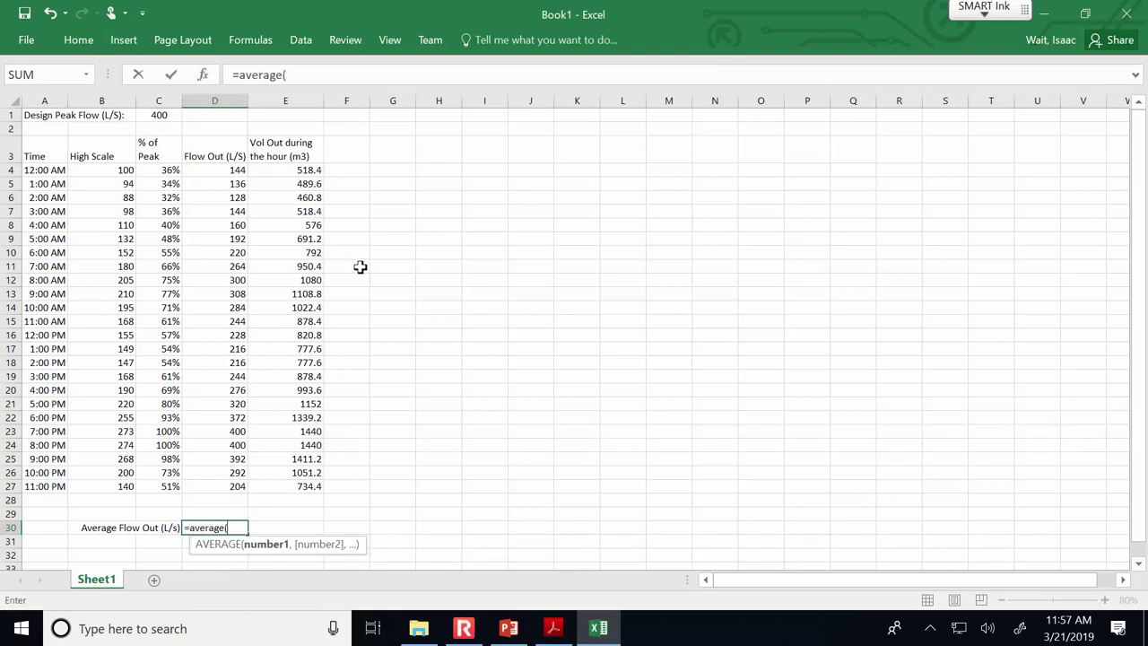
left_click_drag(206, 170, 199, 483)
key("Return")
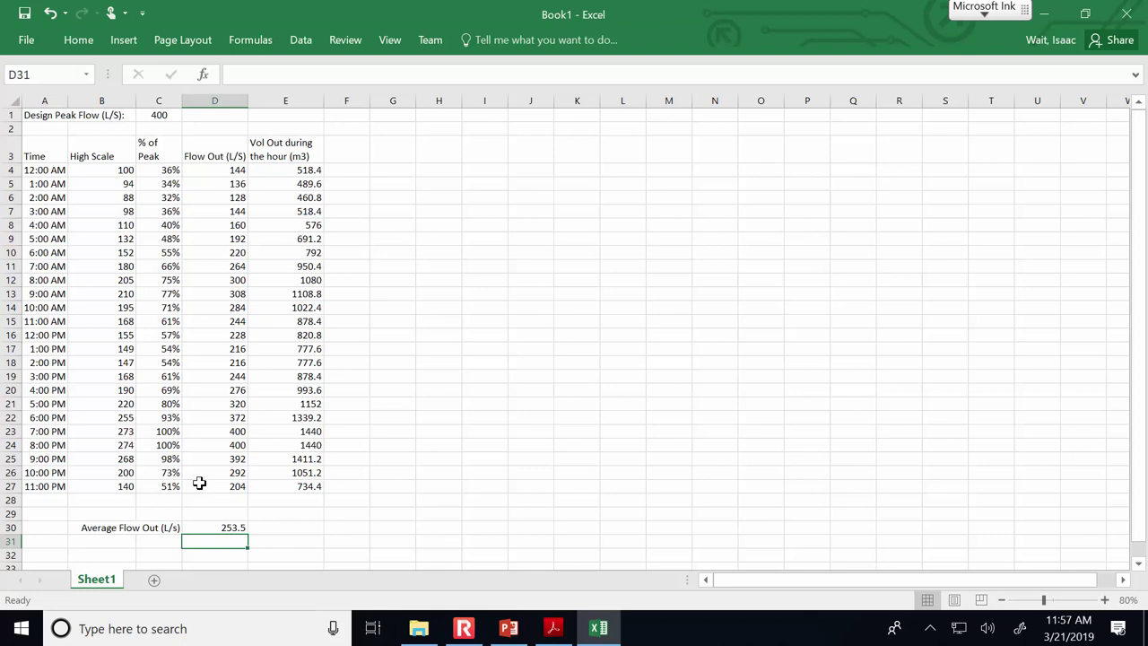
left_click(235, 527)
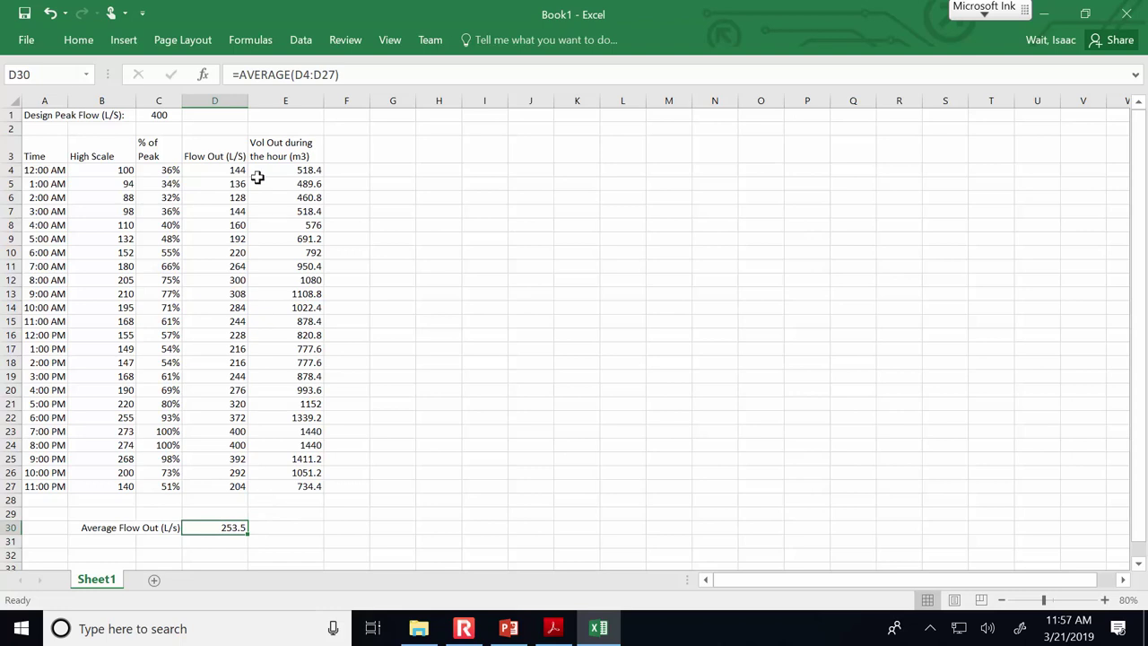
left_click(354, 73)
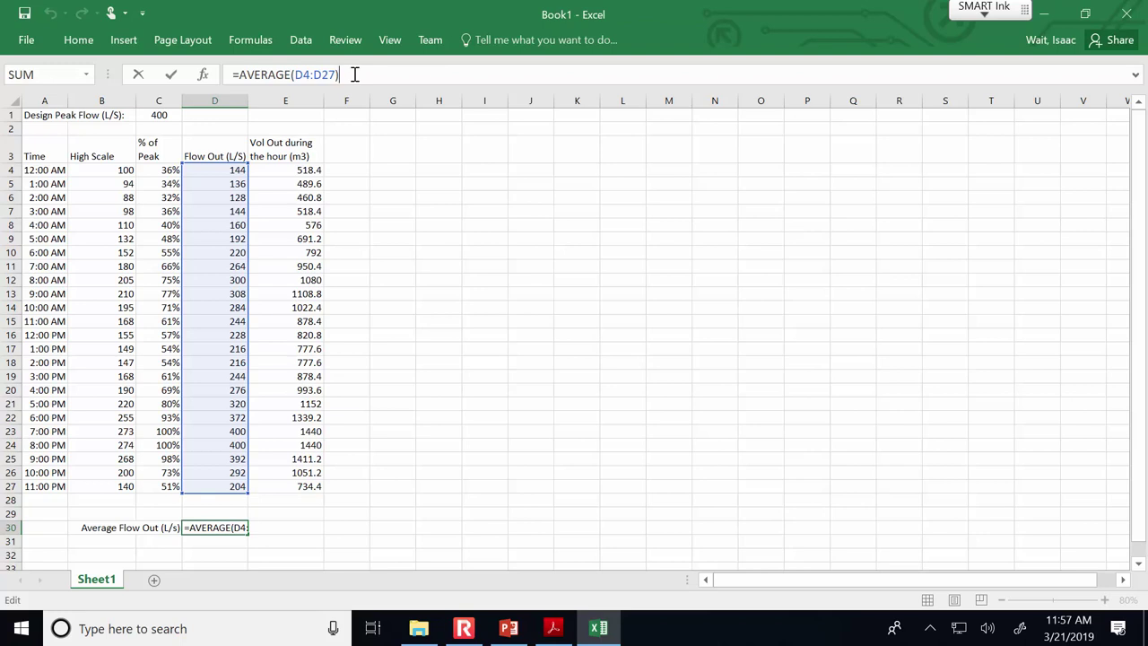
key("Escape")
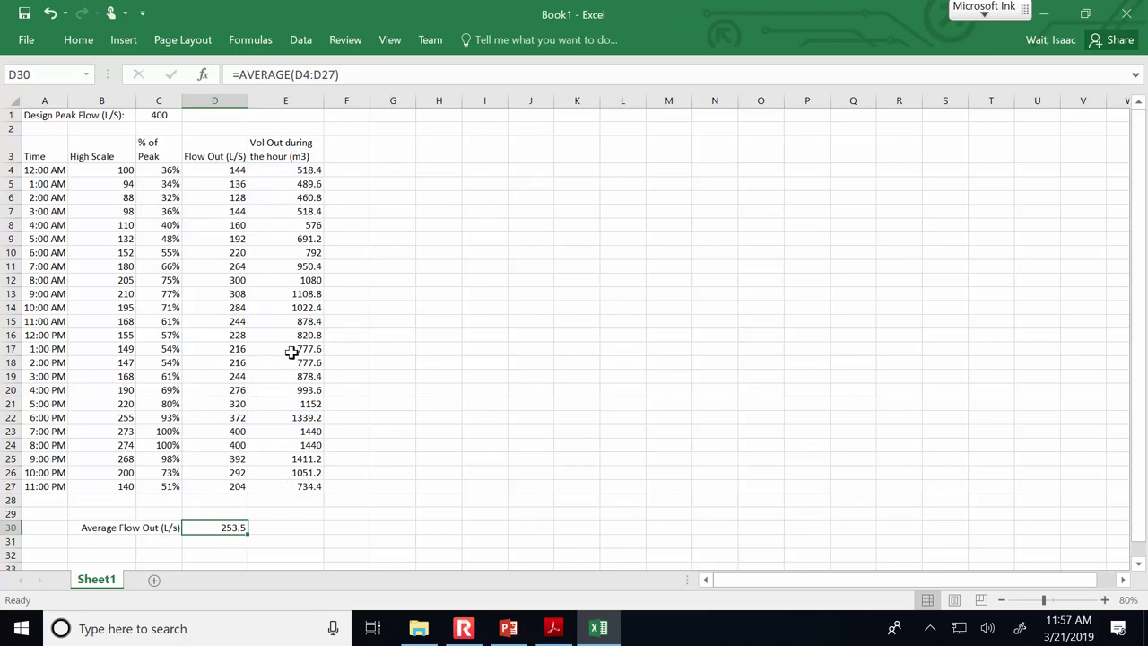
Add the note "Over the 24-hour cycle, flow in equals flow out... so the steady state inflow must equal the average outflow" in B32
left_click(117, 548)
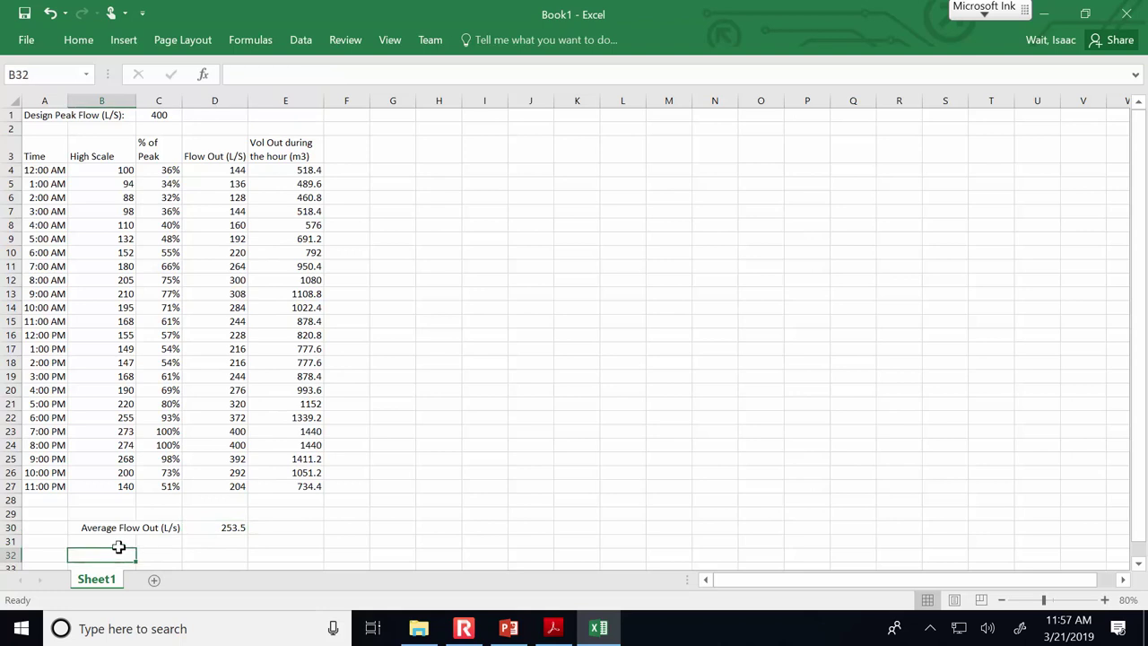
double_click(119, 549)
type("Over the 24-hour cycle, flow ")
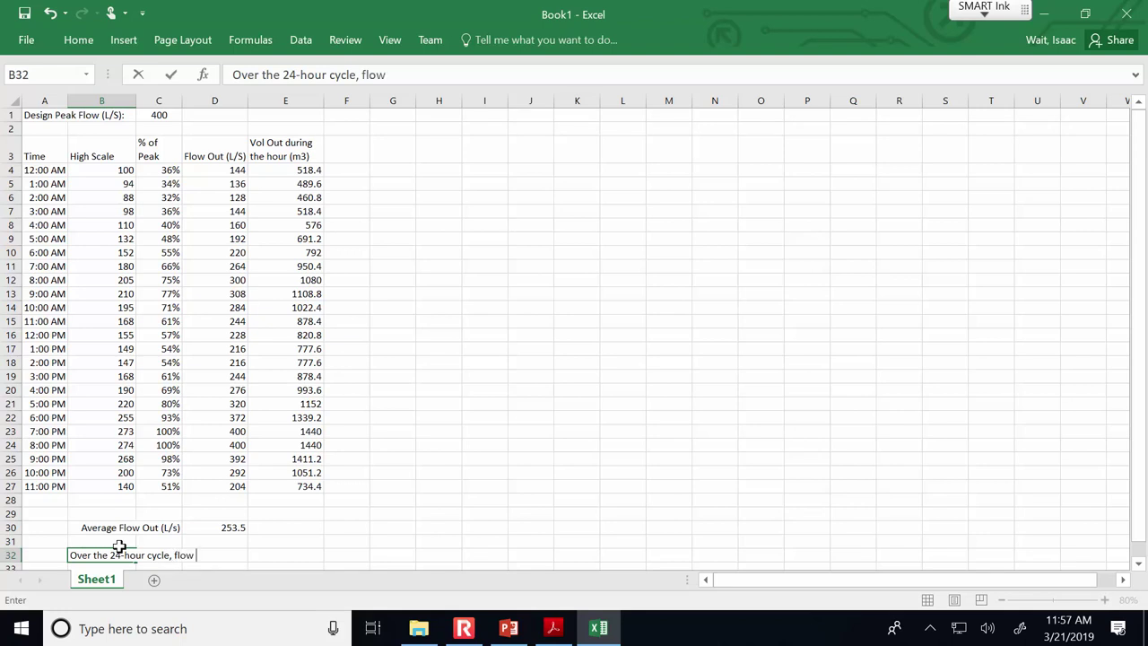
type("in equals flow out...")
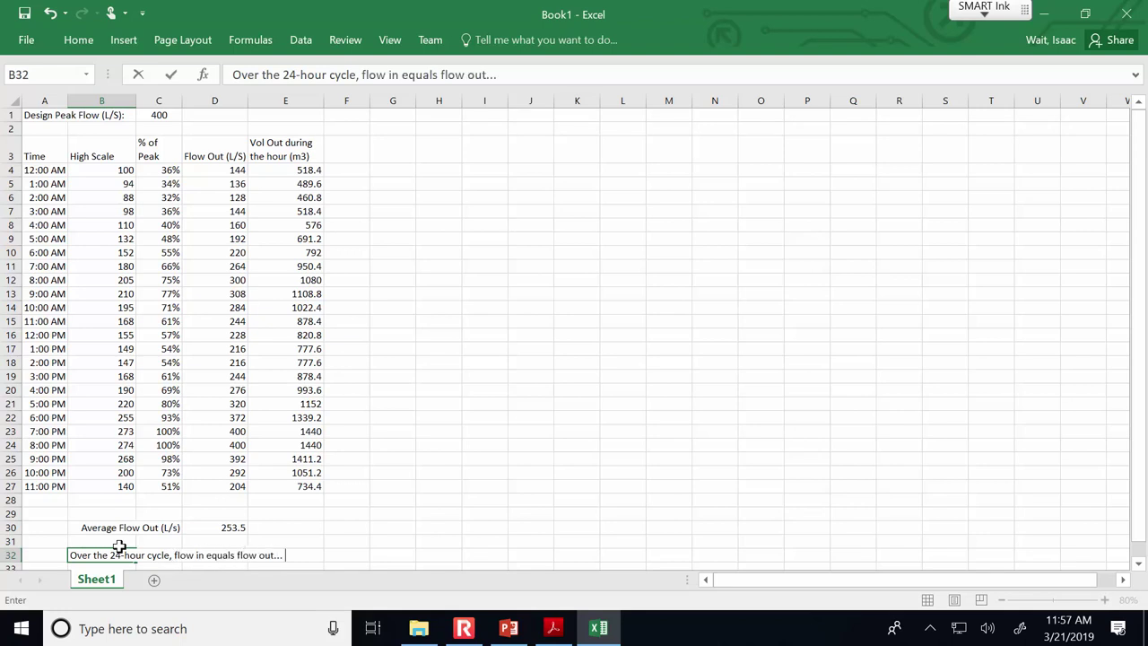
type(" so the steady state inflo")
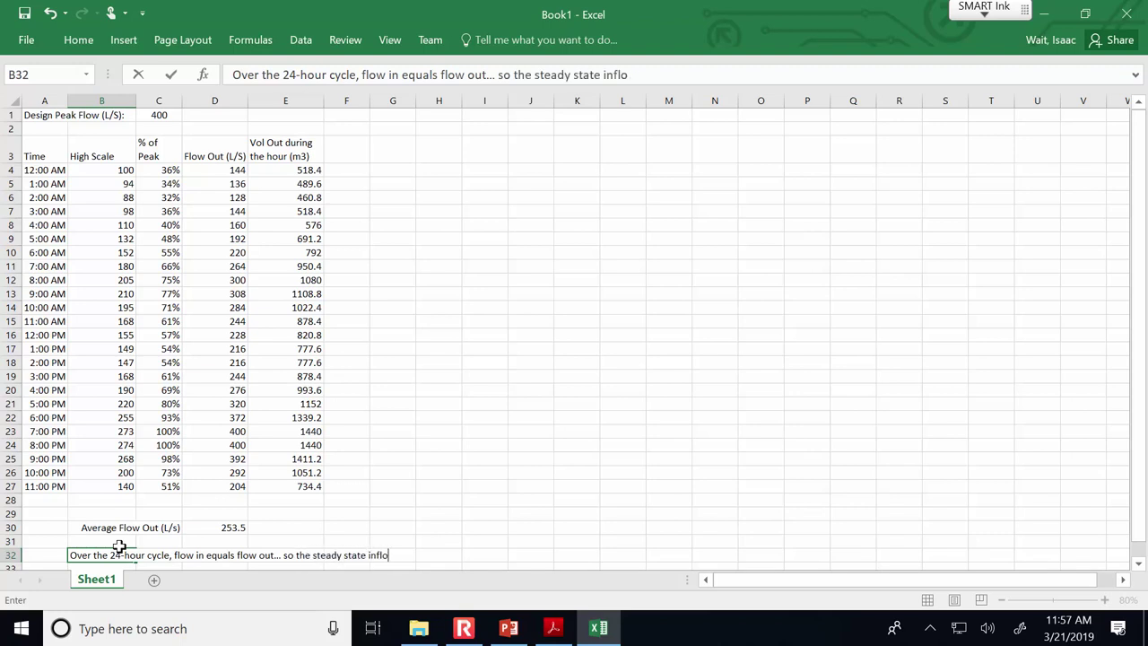
type("w must equal")
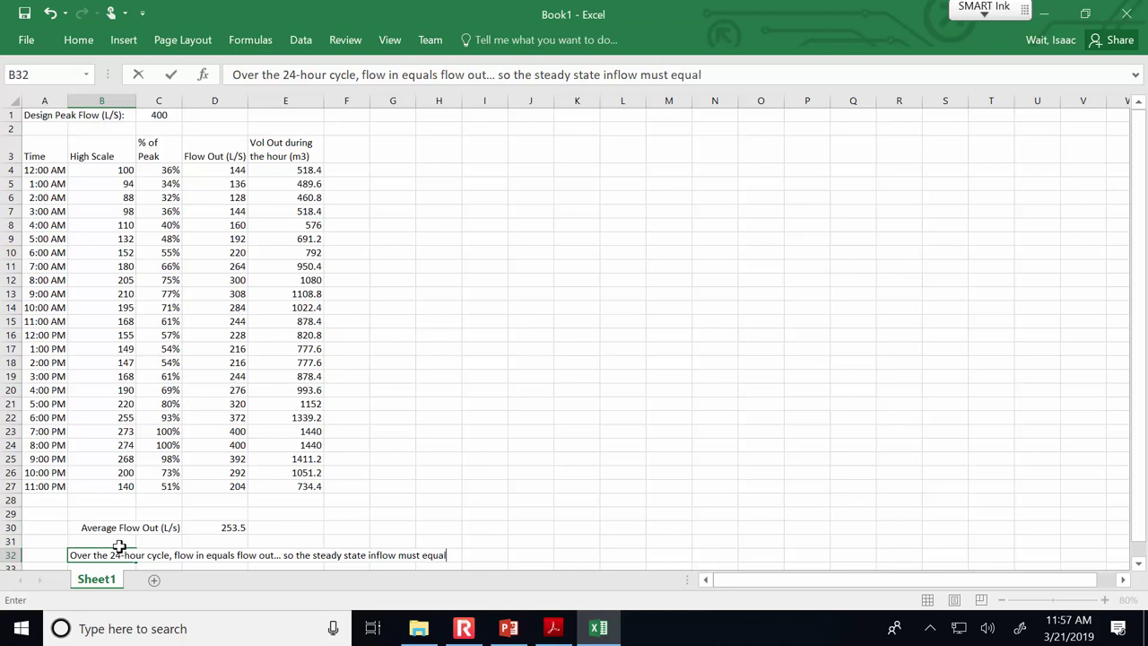
type(" the average outflow")
left_click(119, 543)
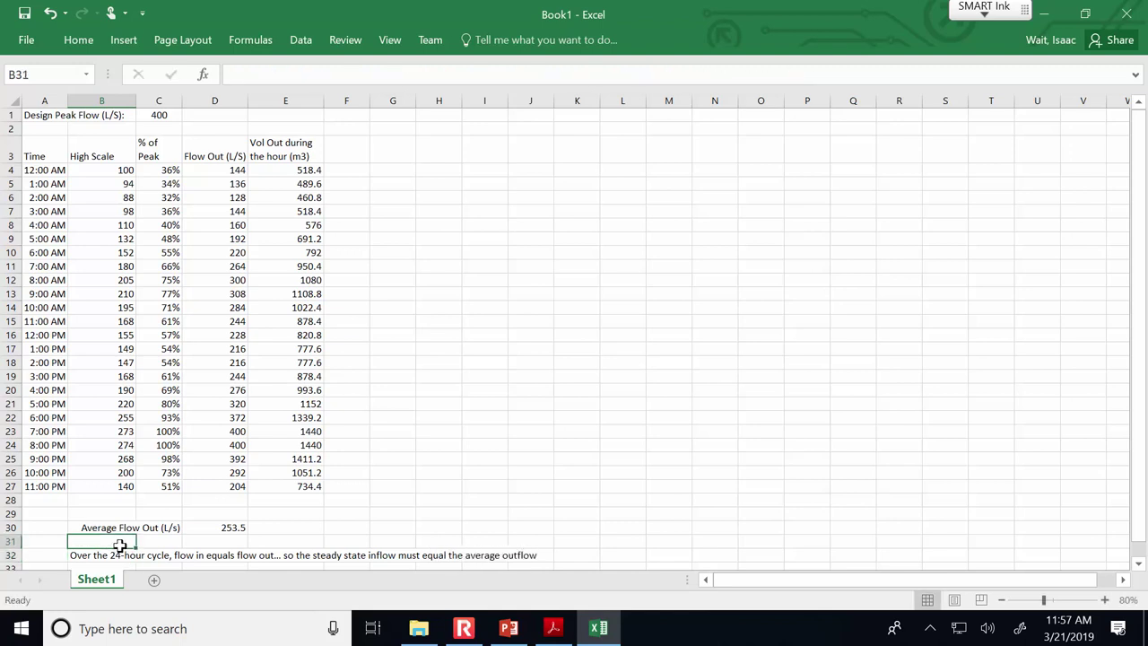
Add the column header "Flow In (L/S)" in cell F3
left_click(351, 136)
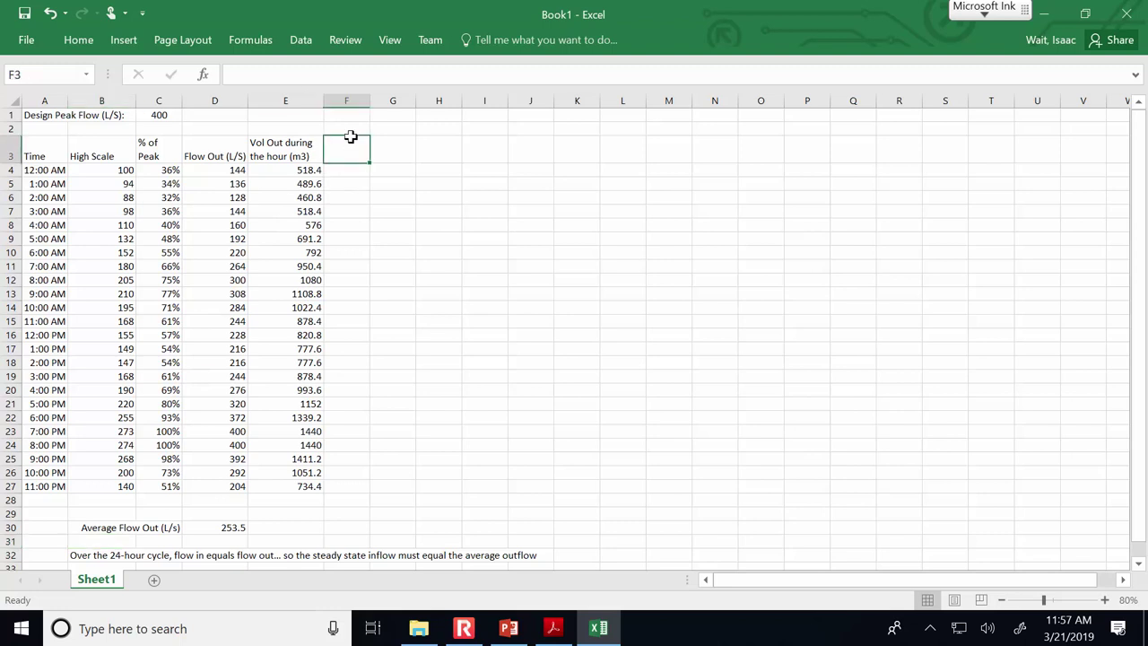
type("Flow")
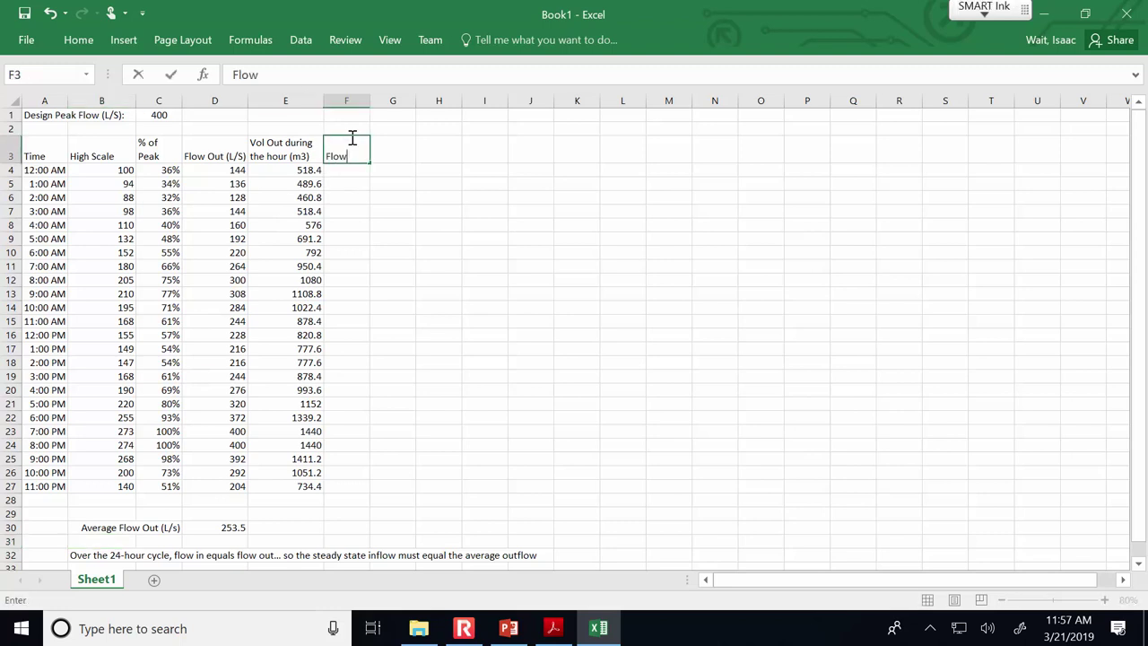
type(" In (L/S")
key("Return")
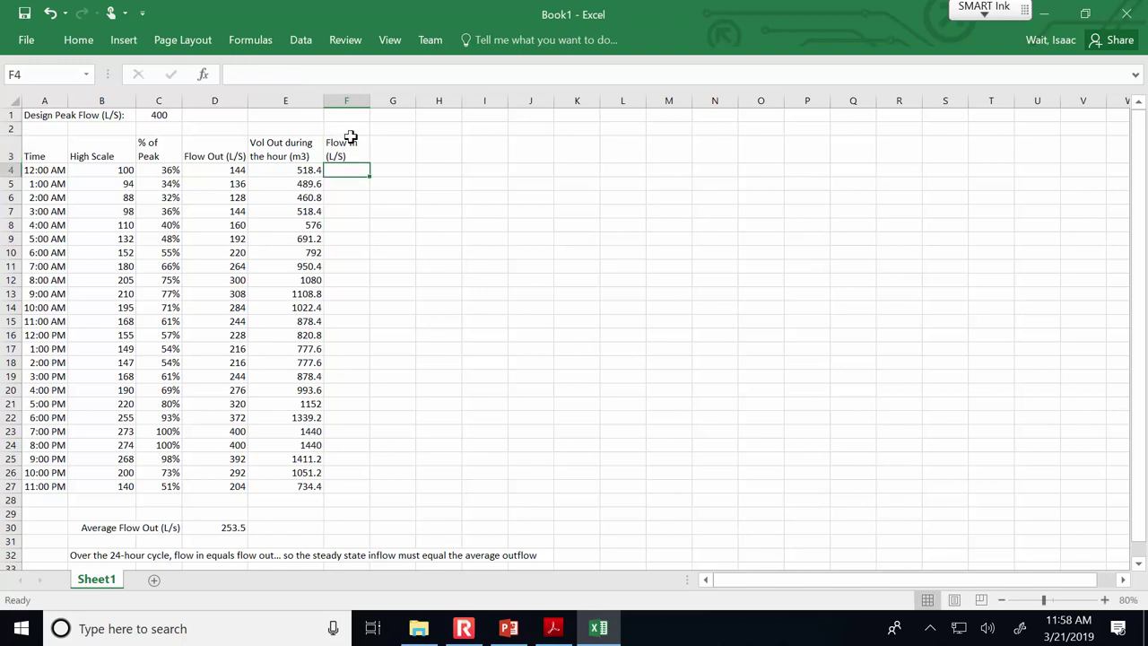
Reference the average outflow in F4 with the absolute formula =$D$30 and fill it down through F27
type("=")
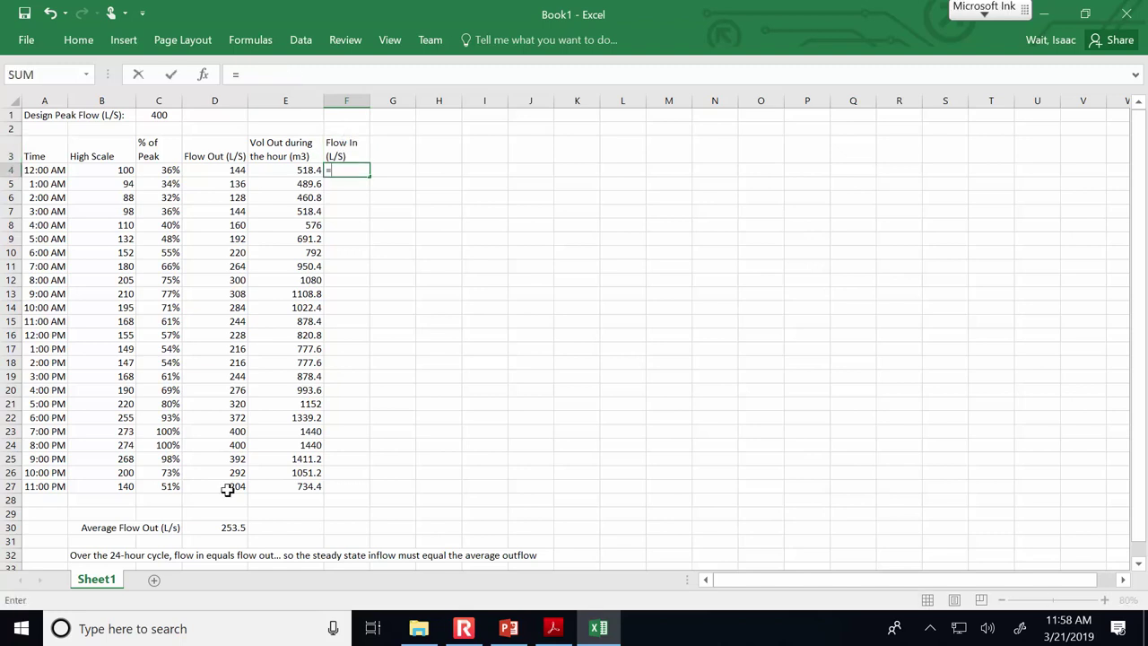
left_click(224, 513)
left_click(224, 528)
key("F4")
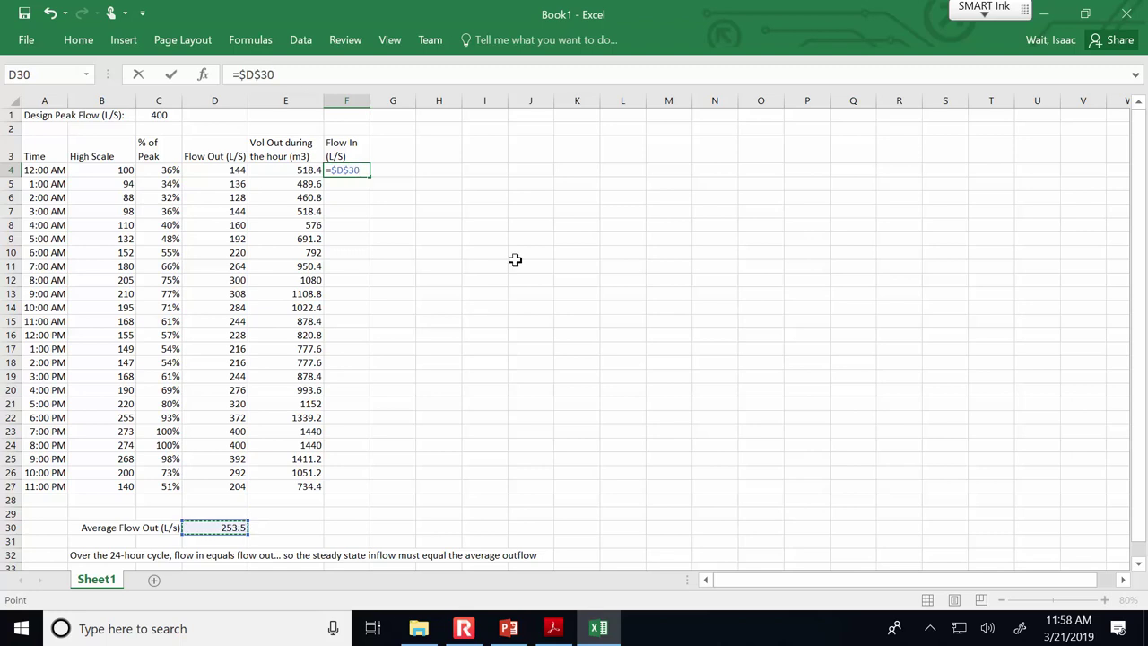
key("Return")
left_click(366, 171)
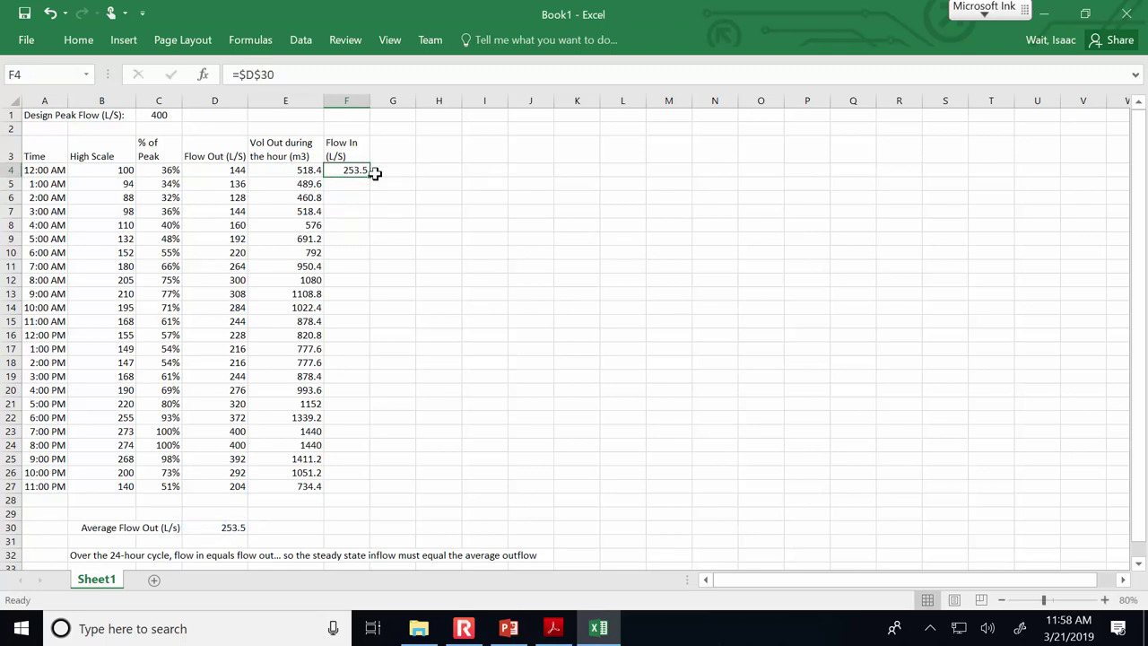
left_click_drag(368, 178, 347, 490)
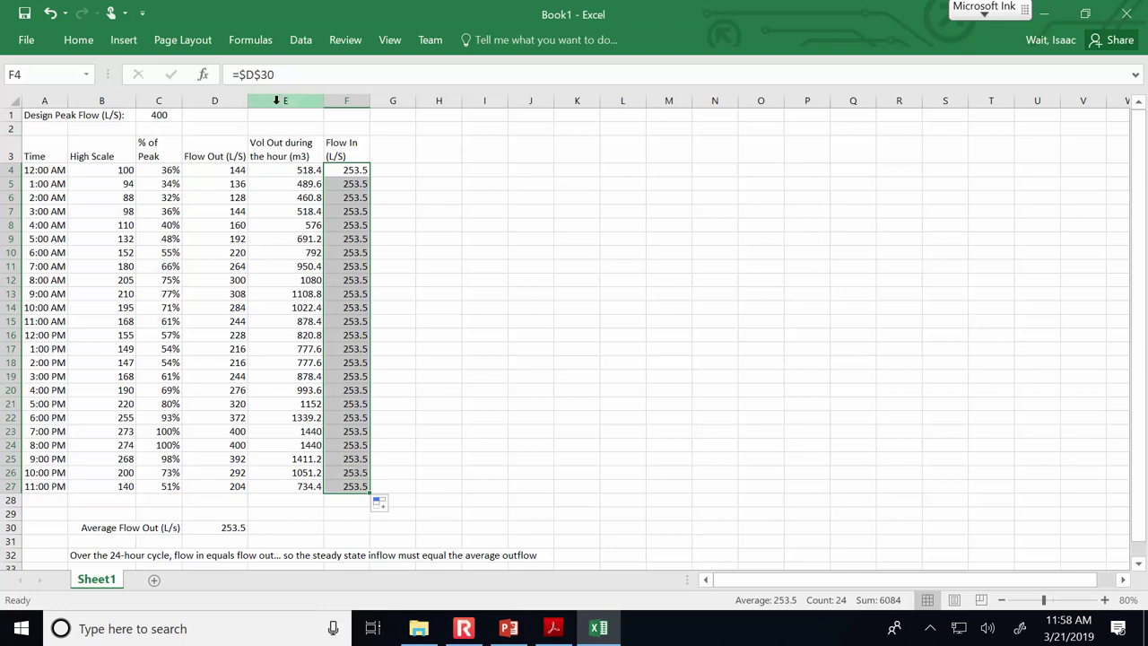
Add the column header "Vol In during the hour (m3)" in G3 and widen column G so it wraps onto two lines
left_click(409, 151)
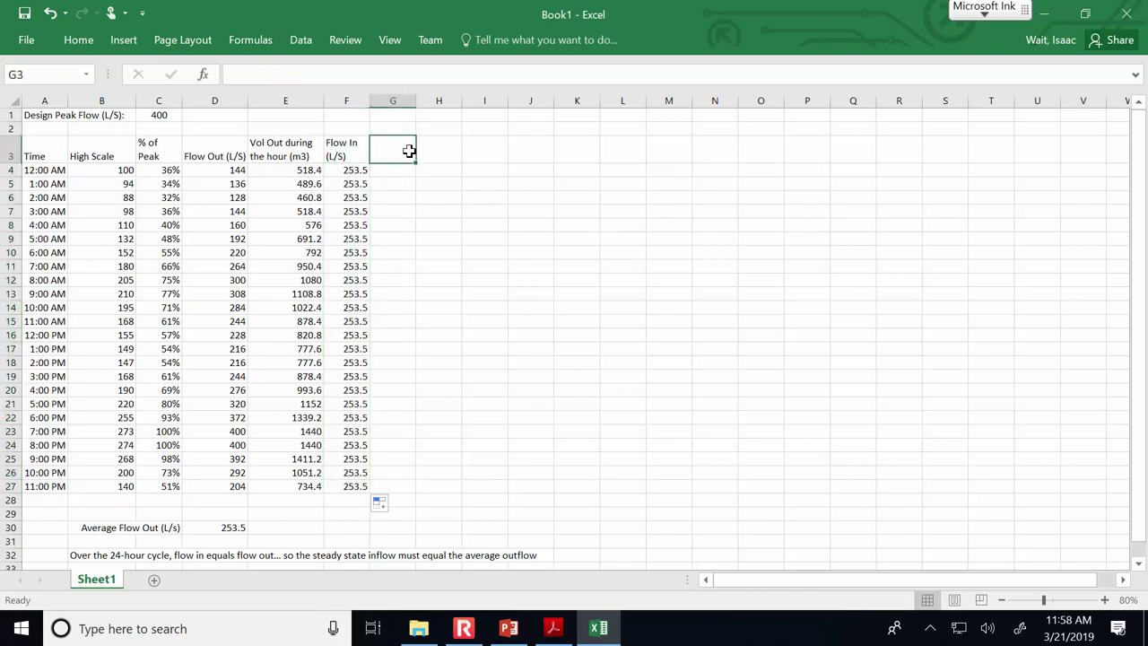
type("Vol ")
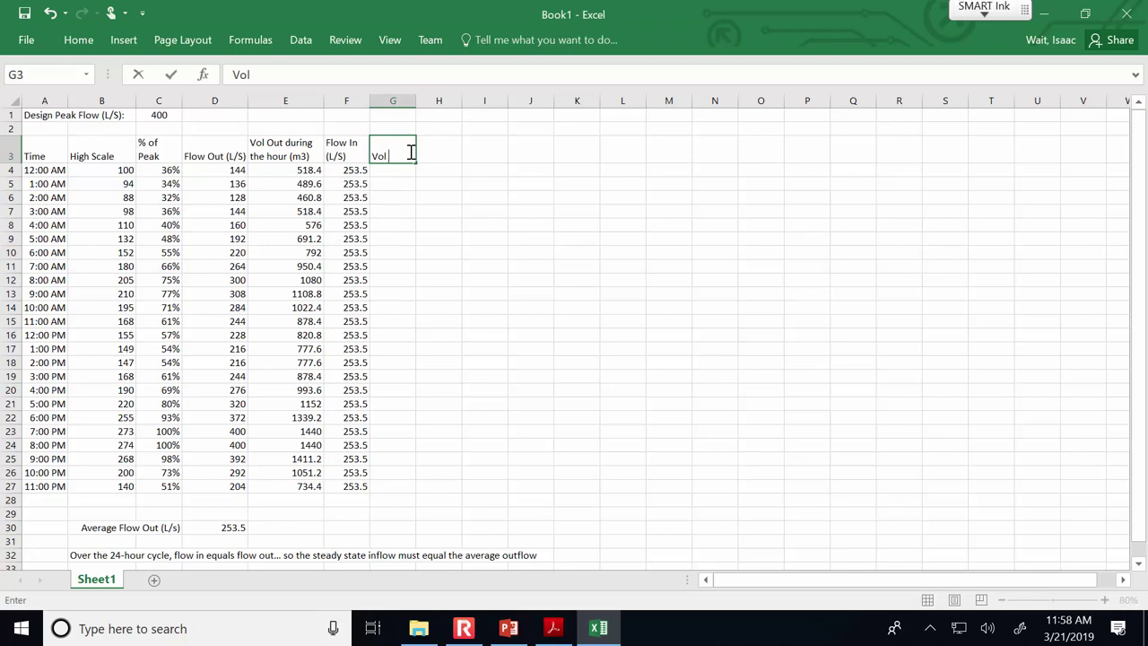
type("In during the hour (m3")
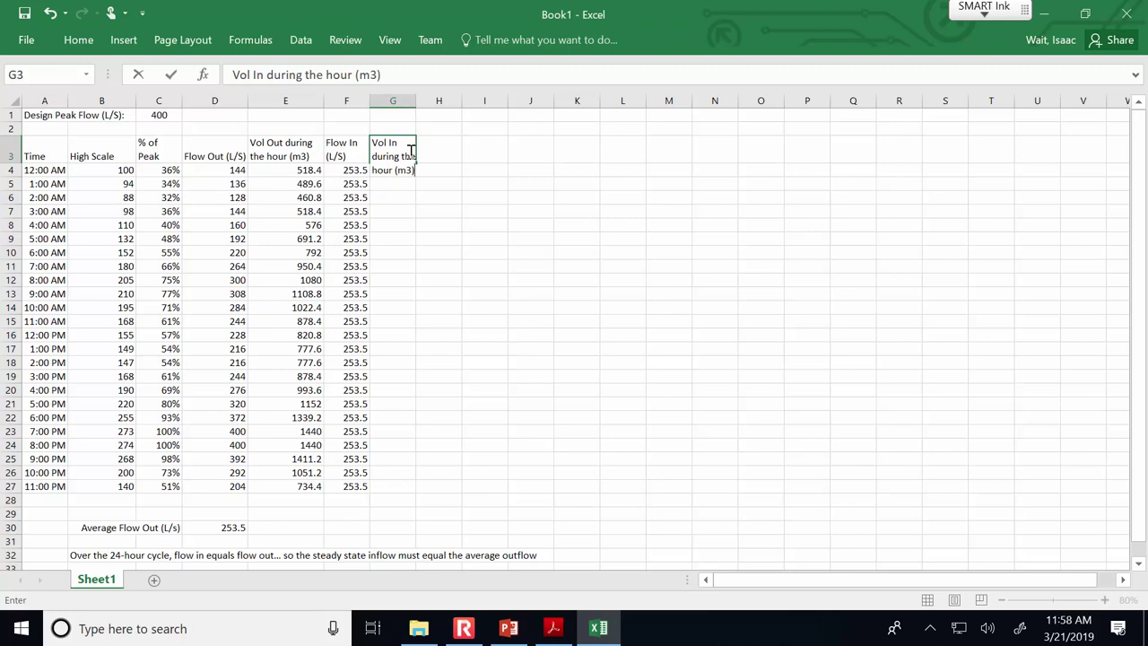
key("Return")
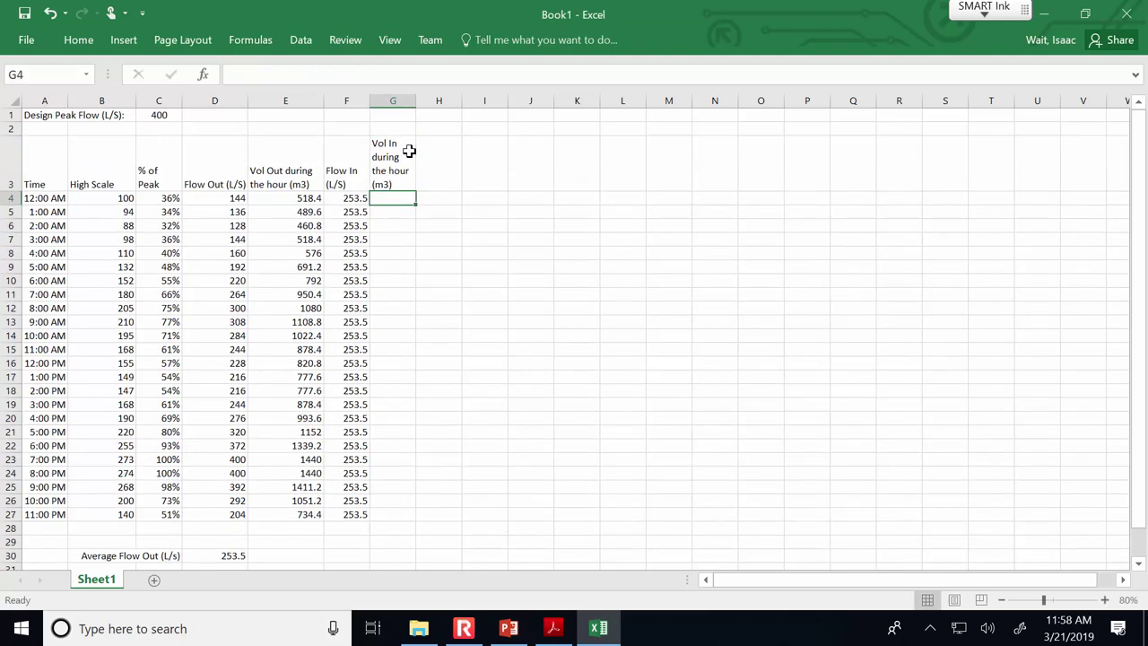
left_click_drag(416, 104, 454, 104)
left_click(405, 238)
Enter the hourly inflow volume formula =F4*3600/100 in cell G4
left_click(418, 197)
type("=")
key("Left")
type("*")
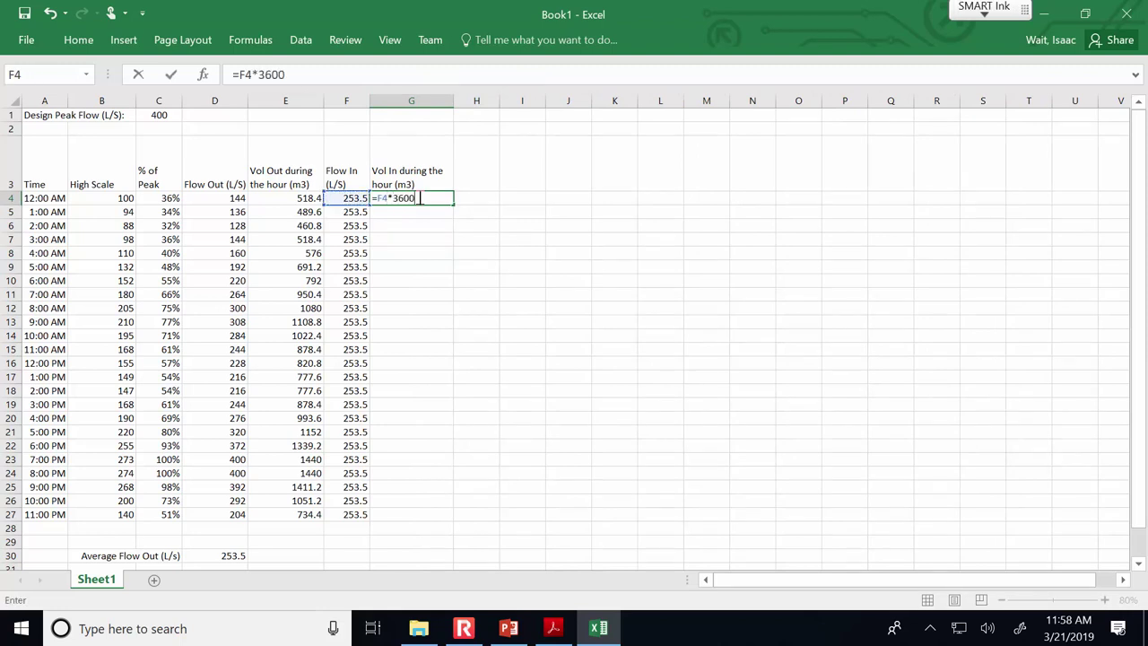
type("3600/100")
key("Return")
Correct the G4 formula to =F4*3600/1000 and fill it down through G27
left_click(472, 197)
left_click(437, 198)
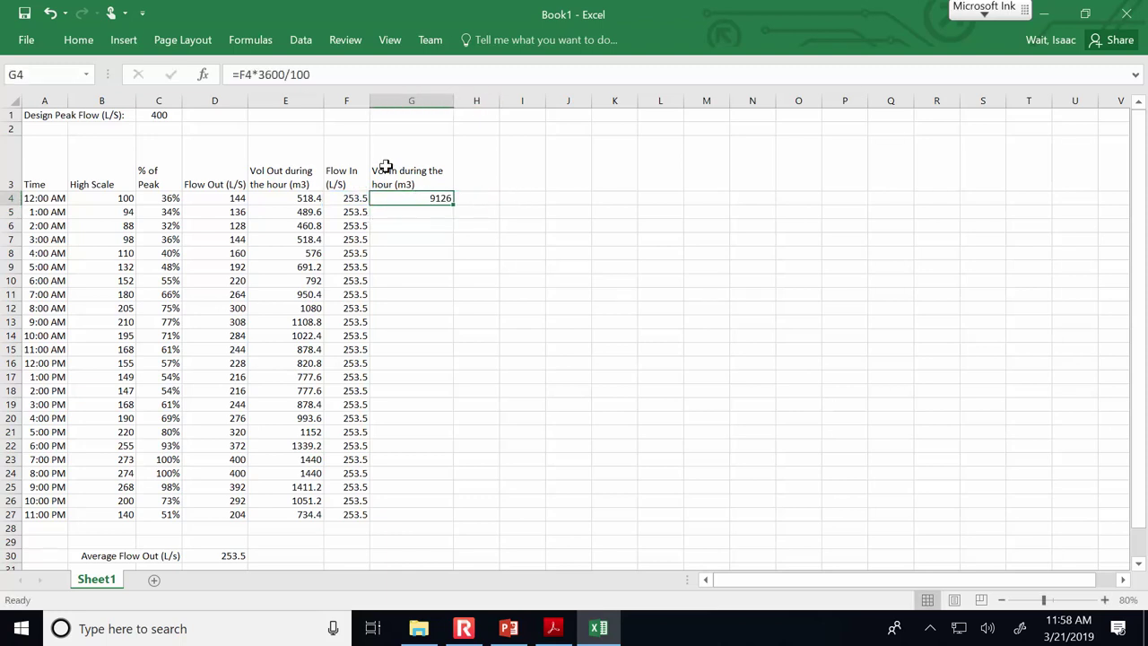
left_click(342, 74)
type("0")
key("Return")
left_click(429, 199)
double_click(449, 208)
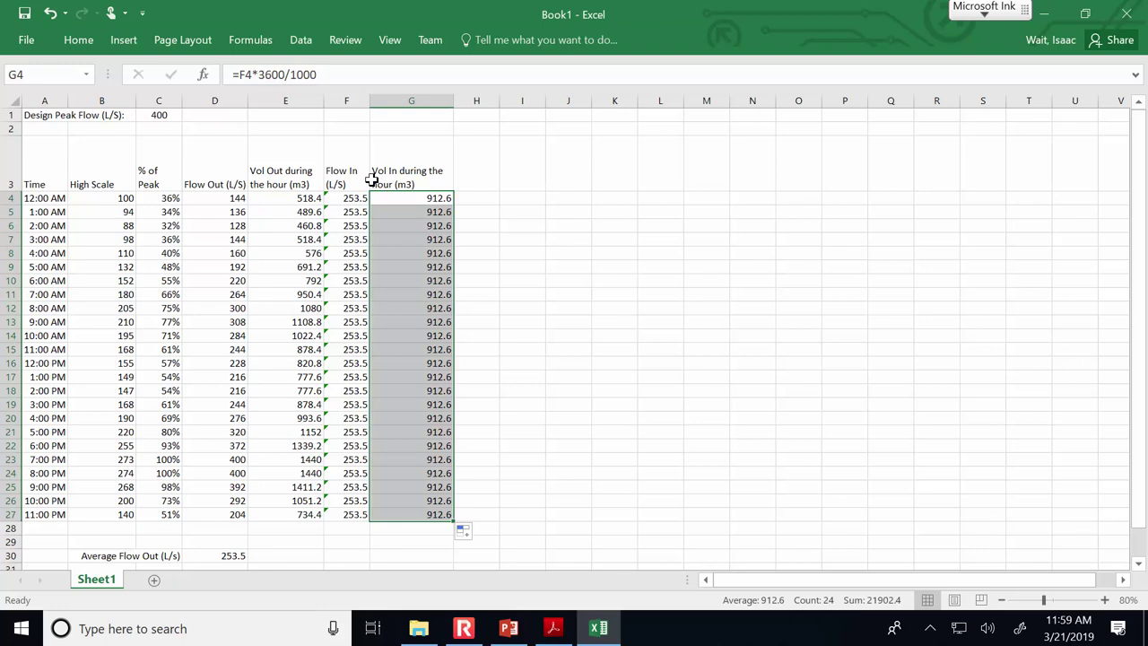
left_click(583, 468)
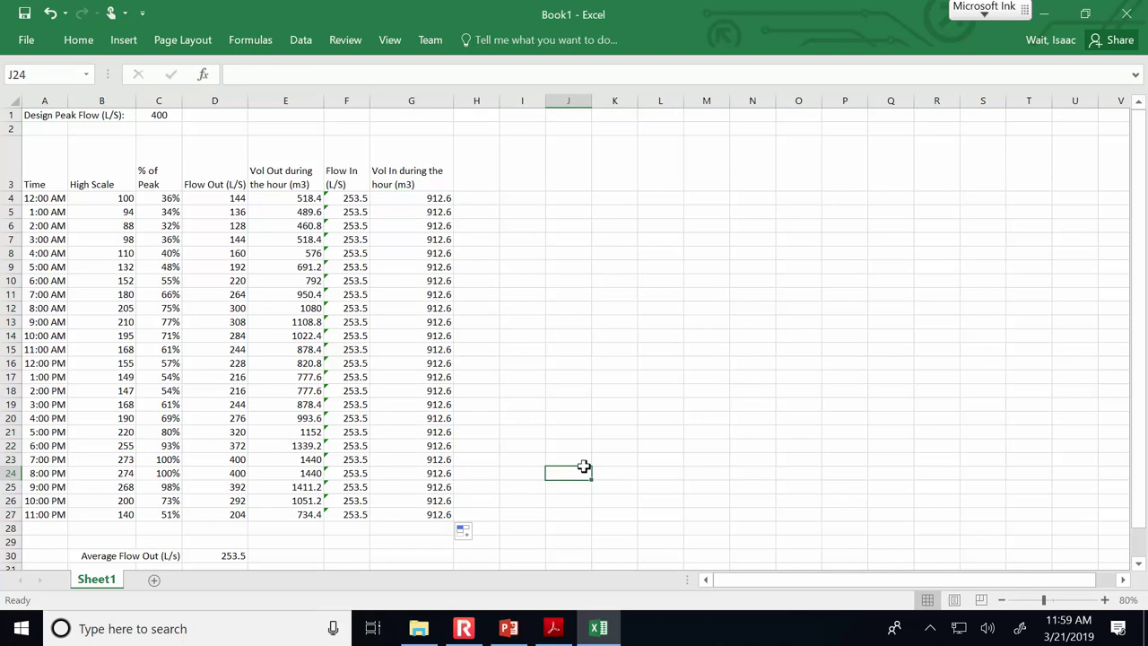
left_click(1105, 599)
left_click(1105, 600)
left_click(1105, 599)
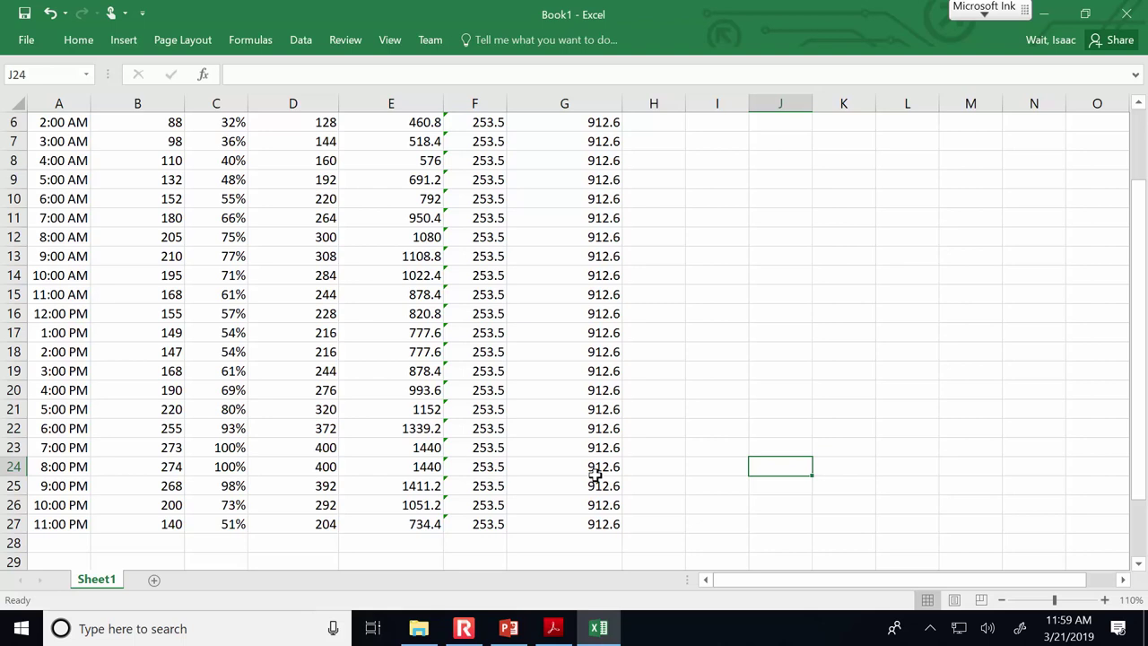
scroll(365, 463, "up", 2)
scroll(366, 463, "down", 1)
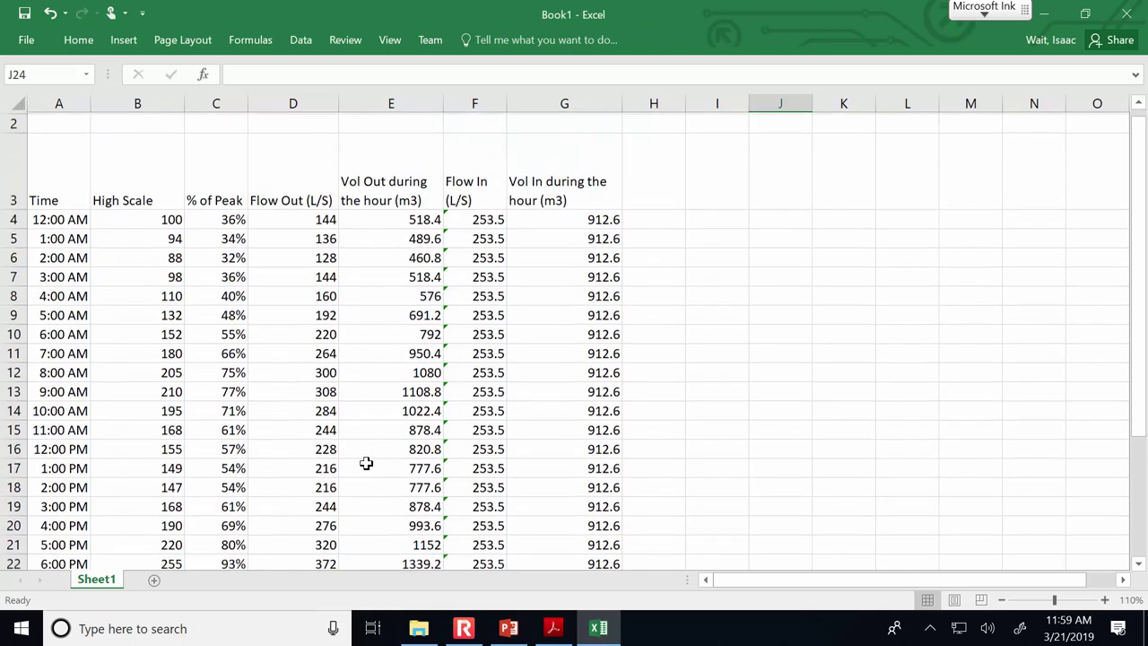
scroll(366, 463, "down", 1)
left_click(1004, 600)
left_click(1004, 600)
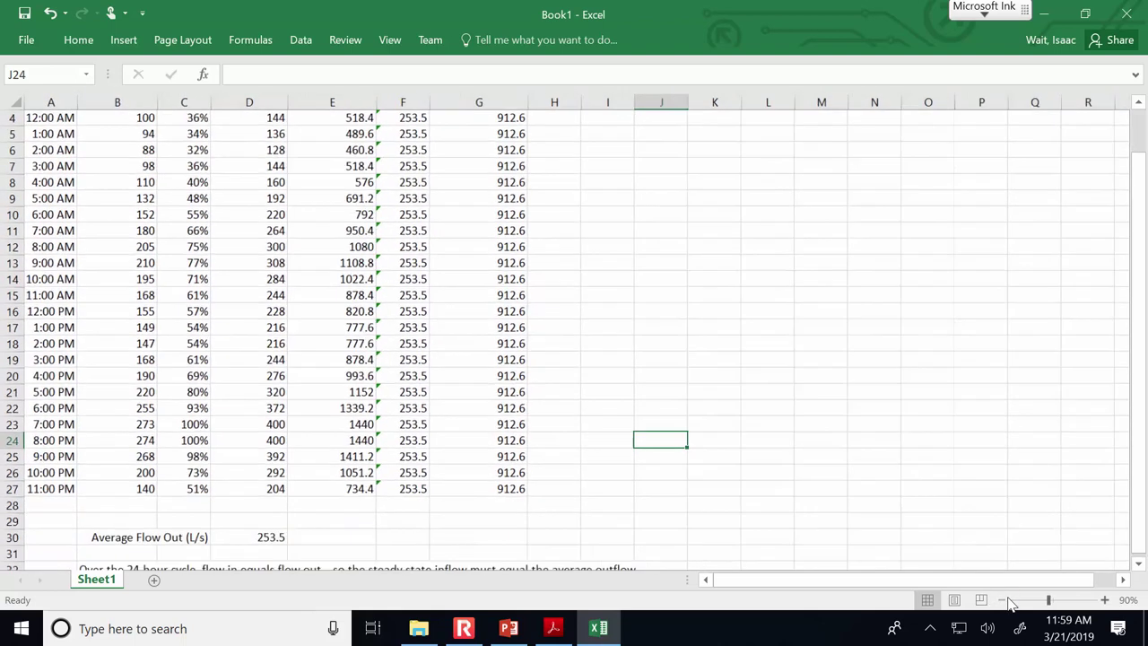
scroll(983, 558, "up", 1)
scroll(961, 548, "down", 1)
scroll(954, 547, "up", 1)
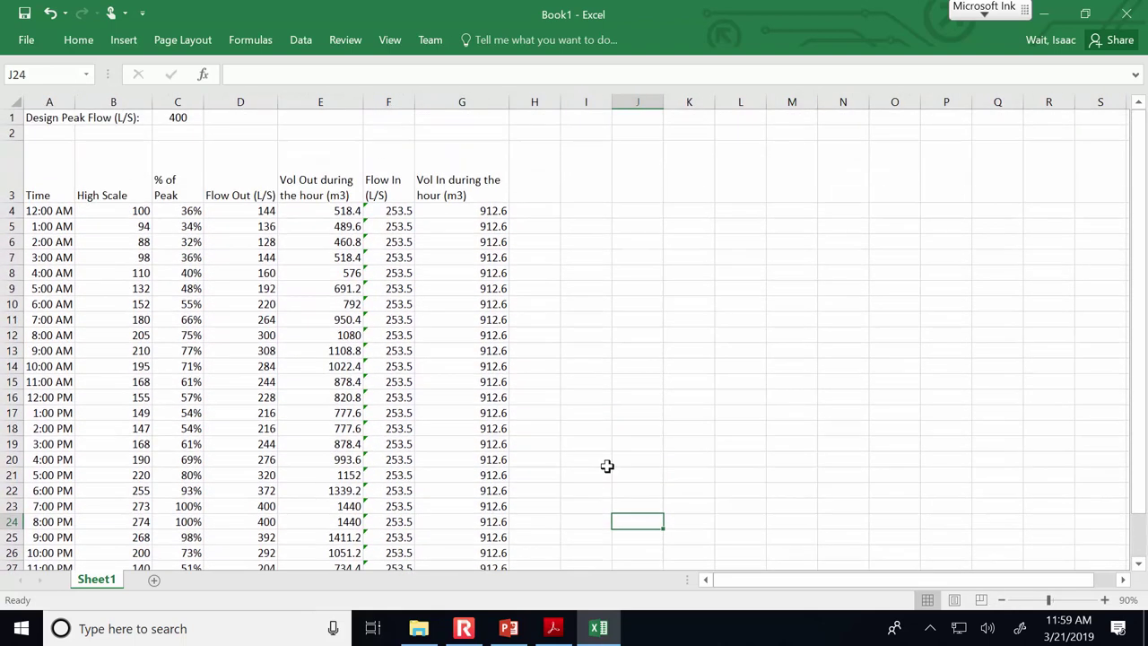
Compare the evening outflow rates in D24:D27 with the steady inflow rate to find the hour when the tank starts filling
left_click(254, 521)
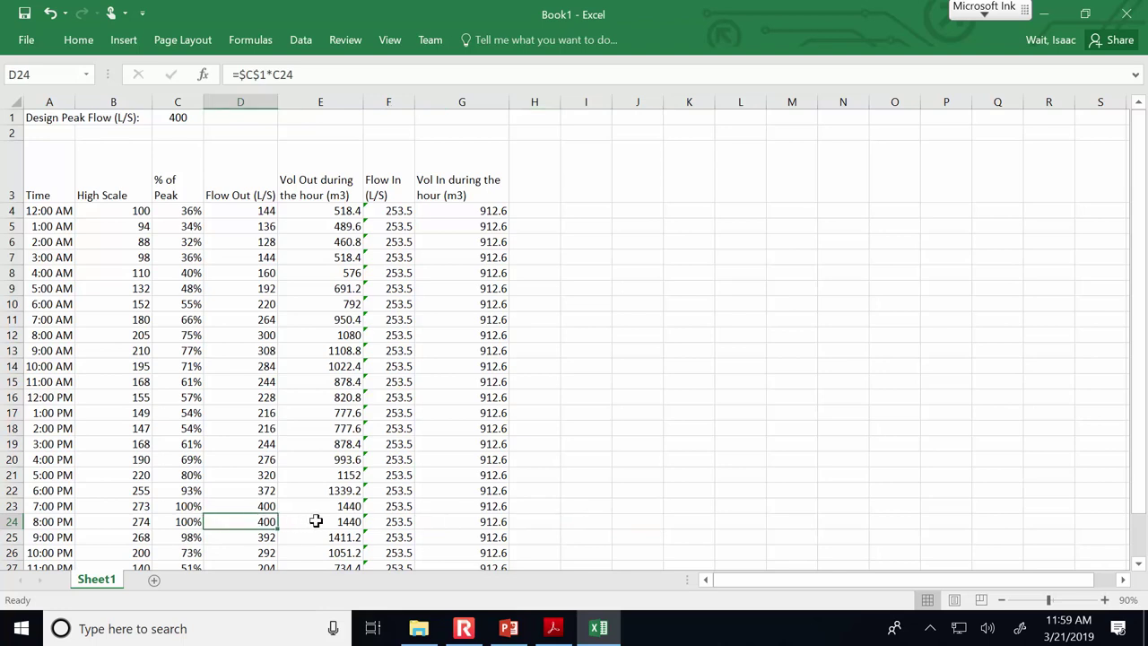
left_click(384, 521)
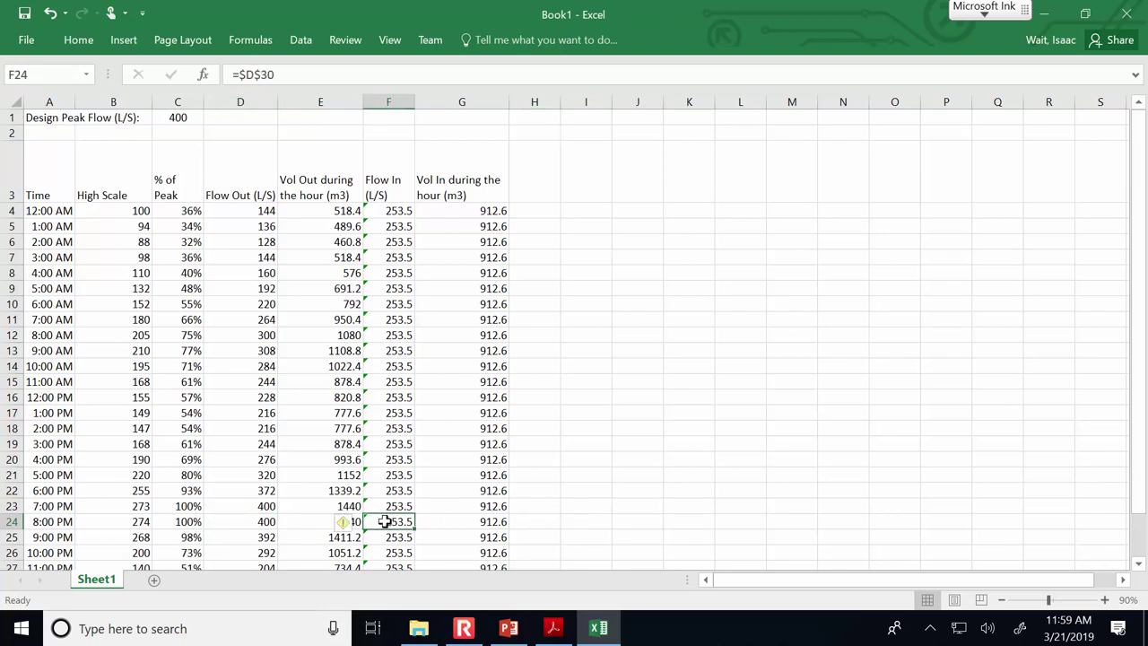
left_click(261, 531)
left_click(260, 522)
left_click(262, 535)
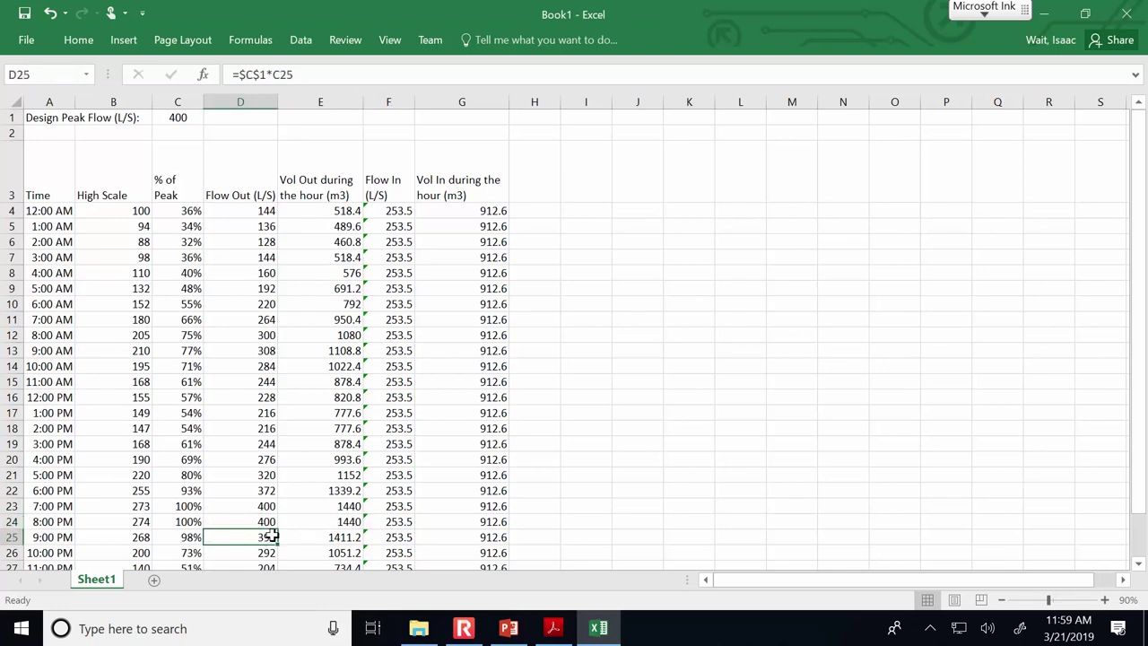
left_click(264, 551)
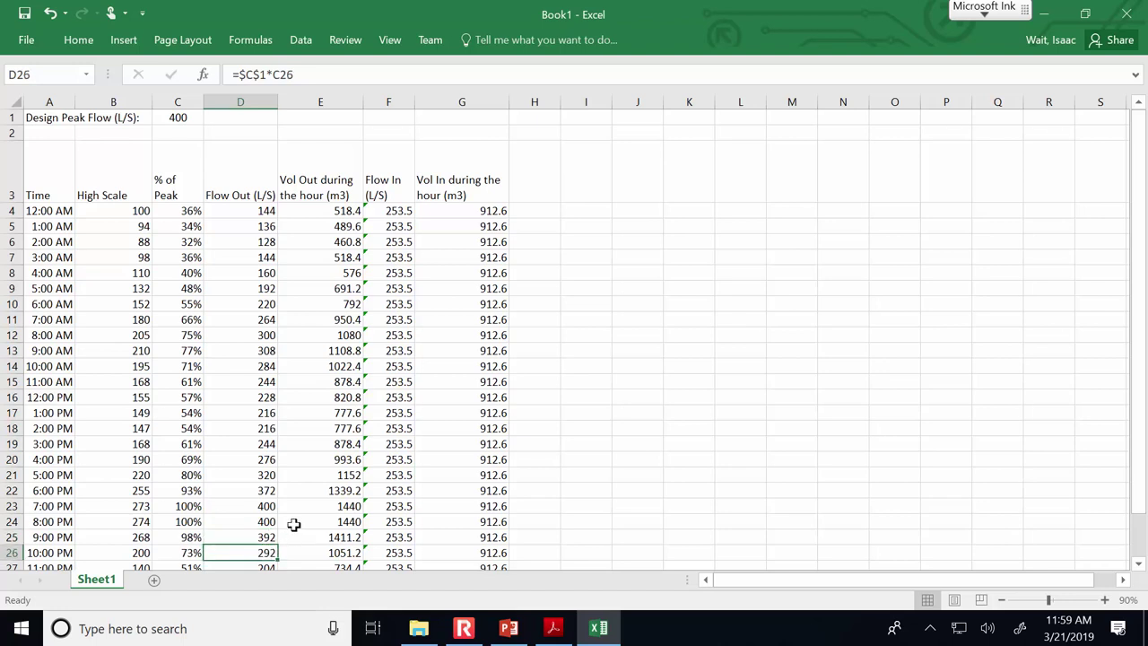
scroll(293, 524, "down", 1)
left_click(266, 474)
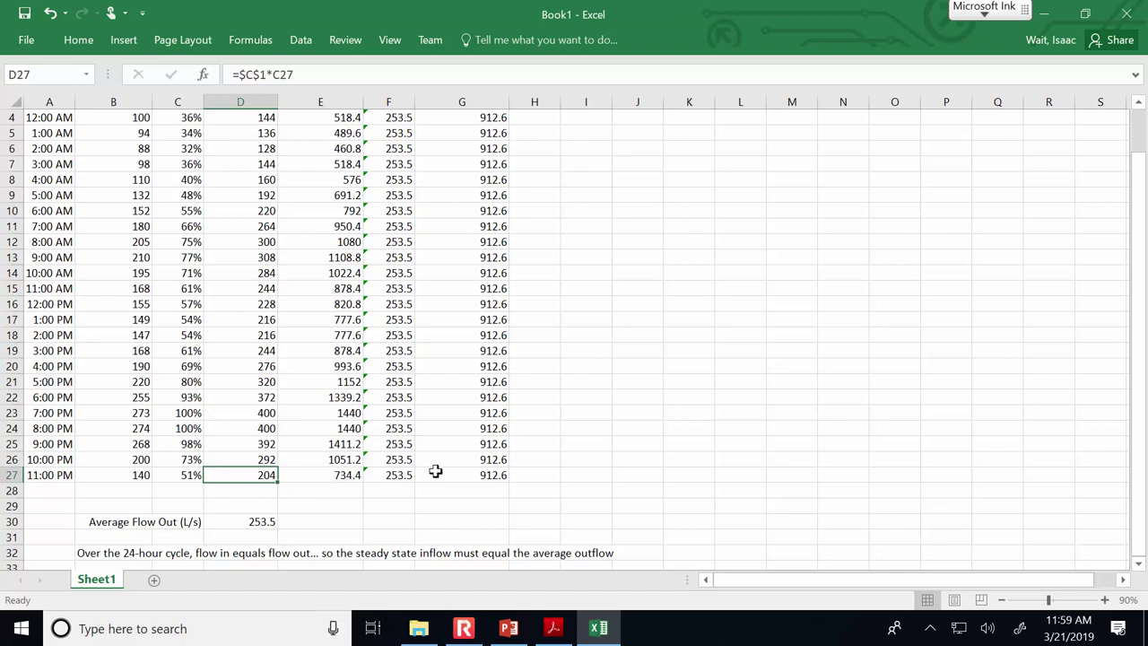
Relocate the 11:00 PM record from row 27 to a new row inserted above 12:00 AM, parking its cells in J:P meanwhile
left_click(137, 474)
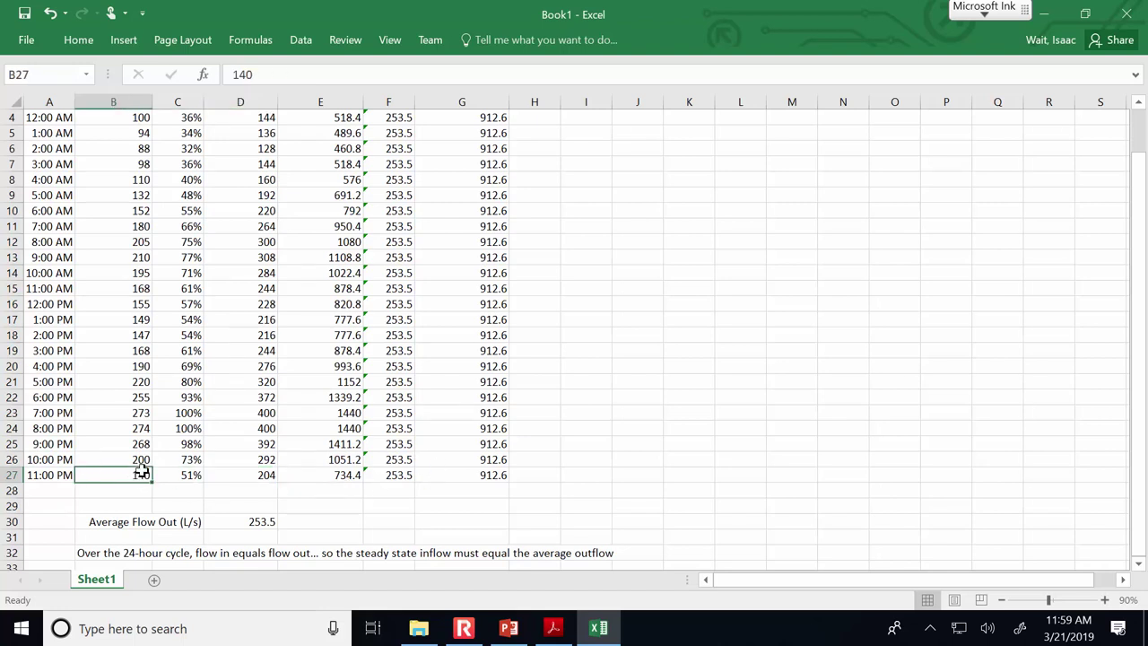
left_click_drag(448, 474, 625, 215)
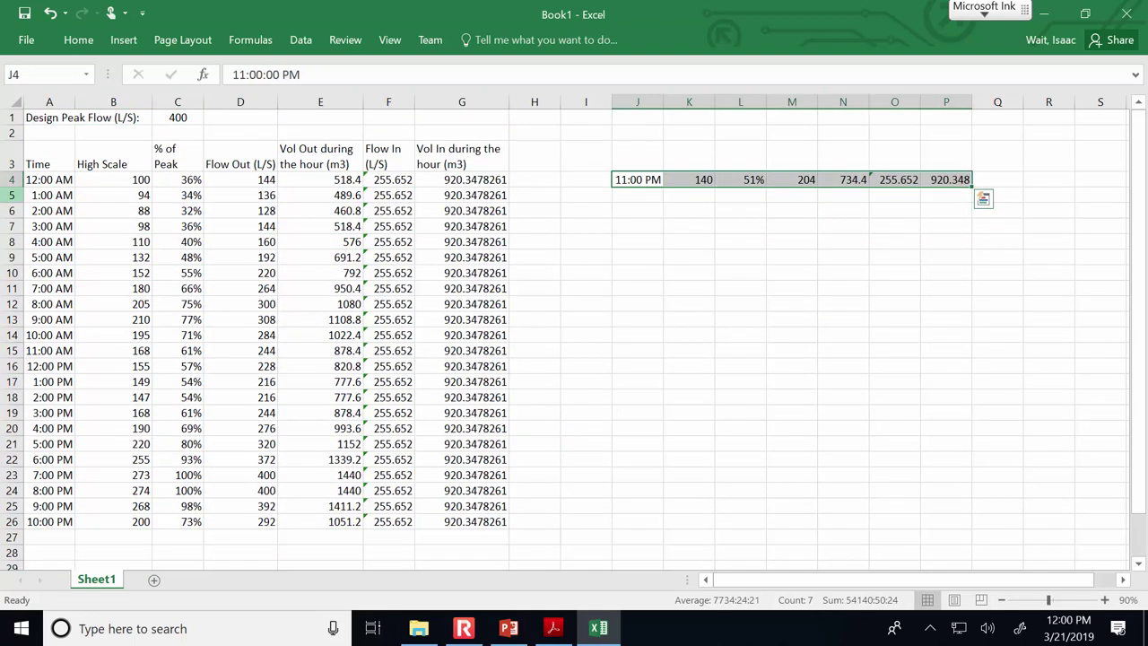
left_click(11, 180)
right_click(11, 180)
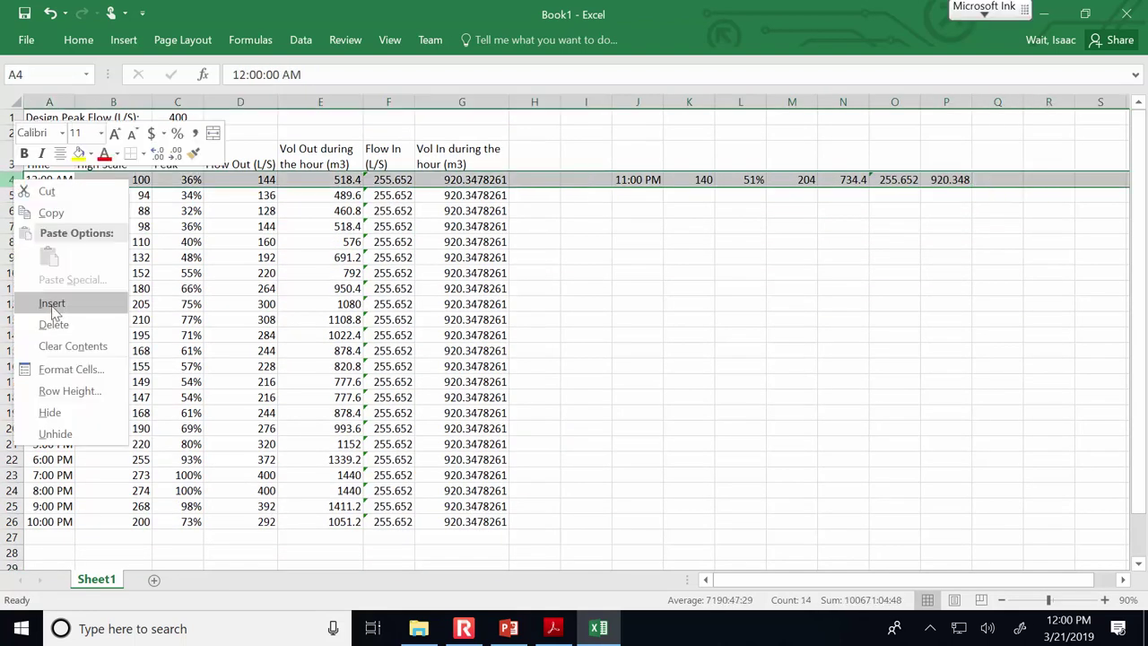
left_click(51, 304)
left_click(687, 301)
left_click_drag(640, 194, 936, 199)
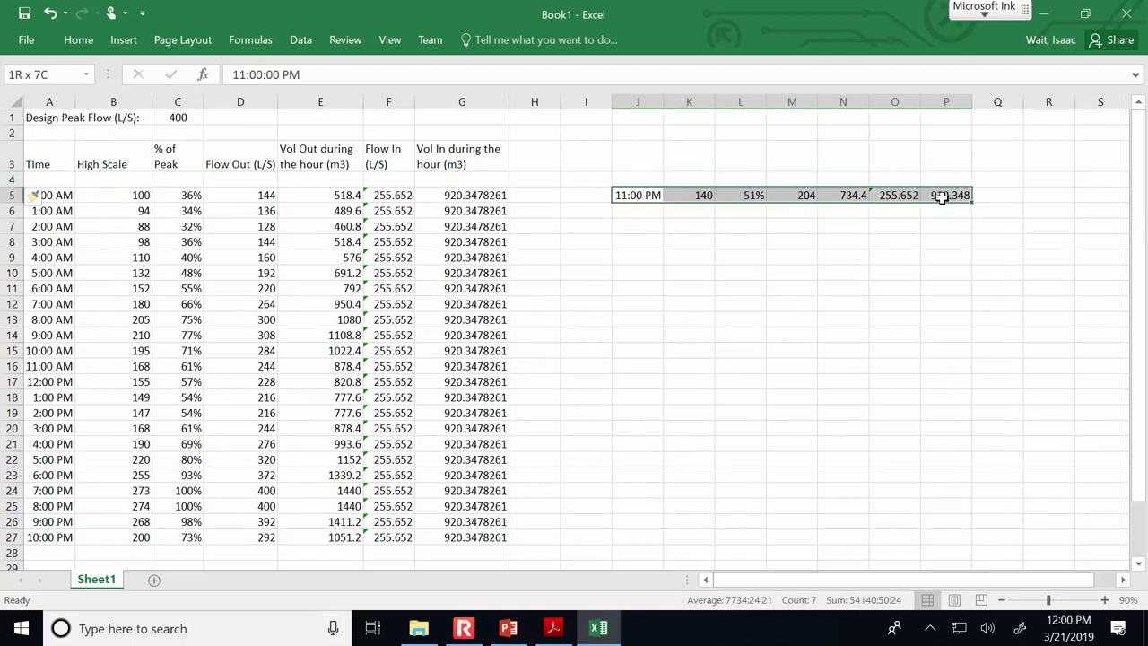
left_click_drag(761, 202, 188, 184)
Add the note "<- Put the data at the top where the tank just starts to fill for the first time in the evening." in I4
left_click(586, 178)
type("<-")
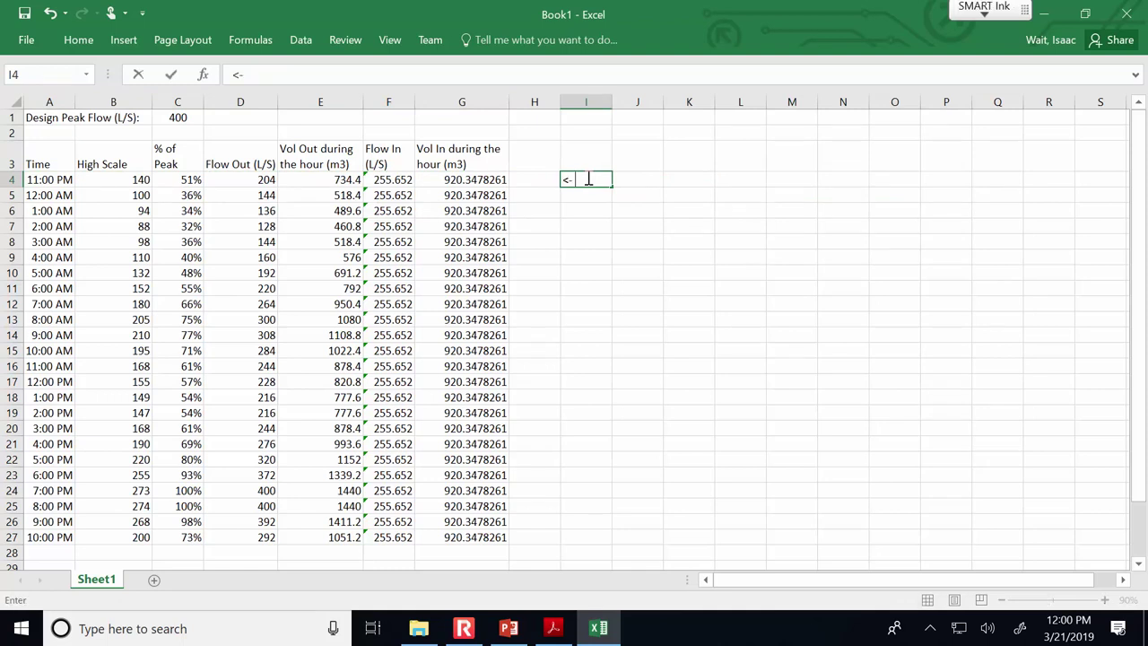
type("Put the data")
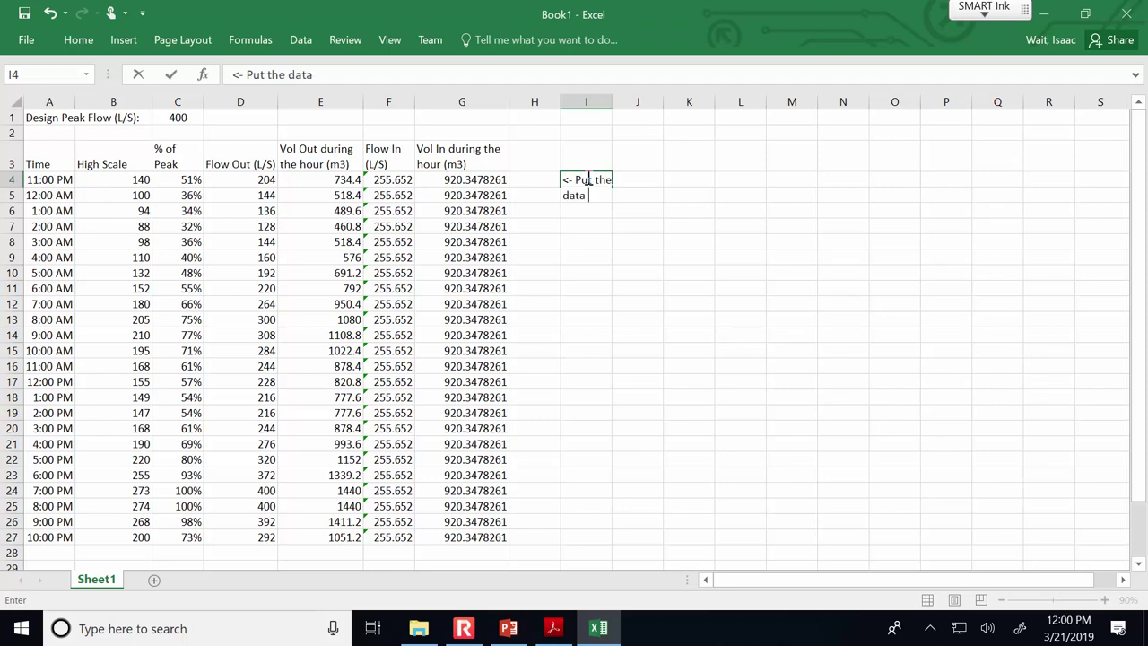
type(" at the top w")
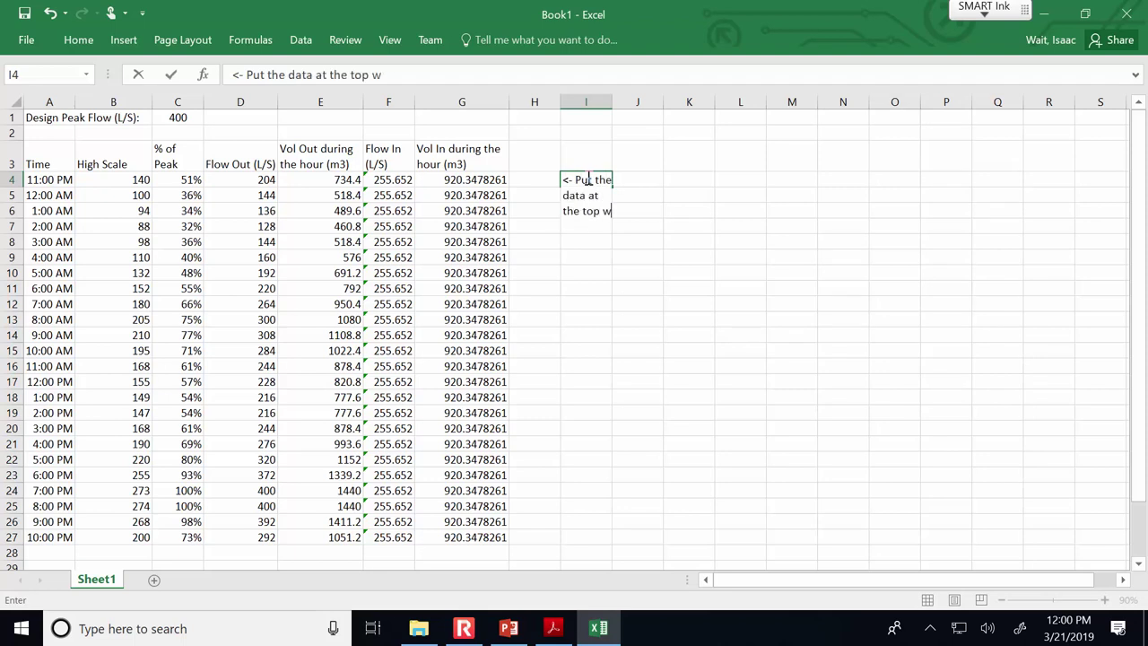
type("here the tank j")
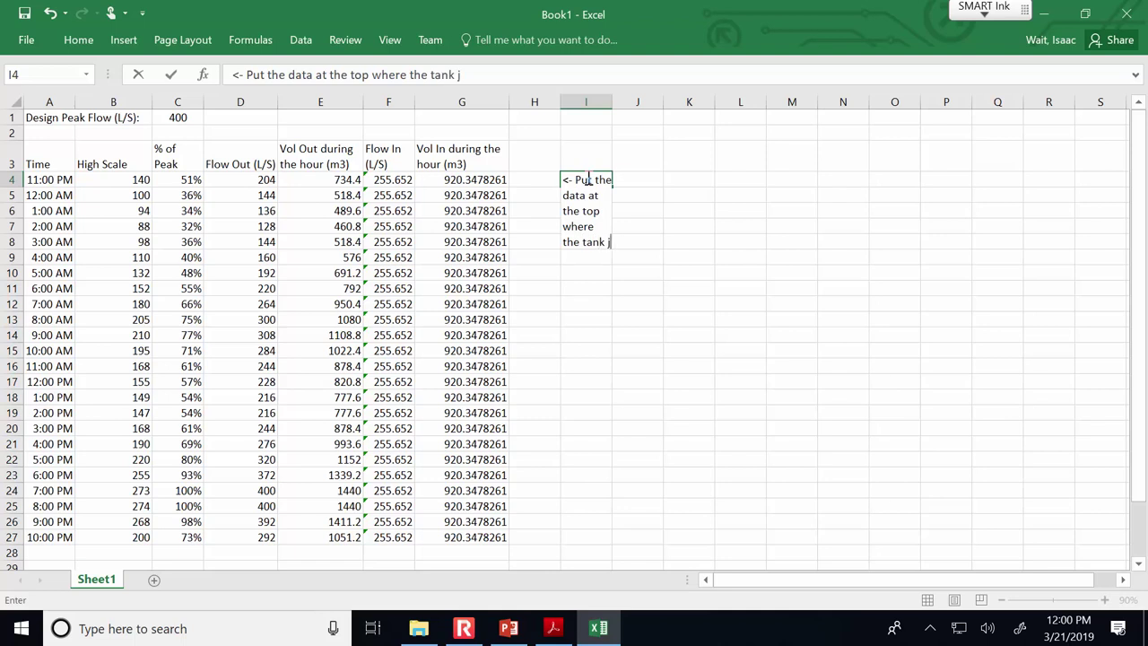
type("ust starts to fil")
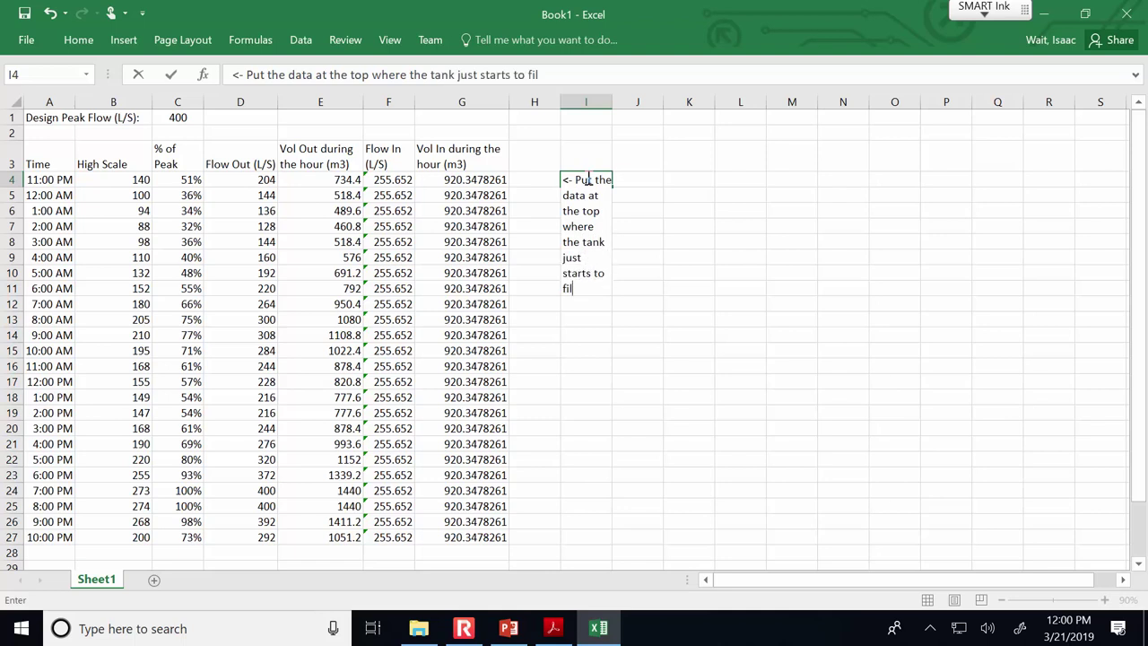
type("l for the first tim")
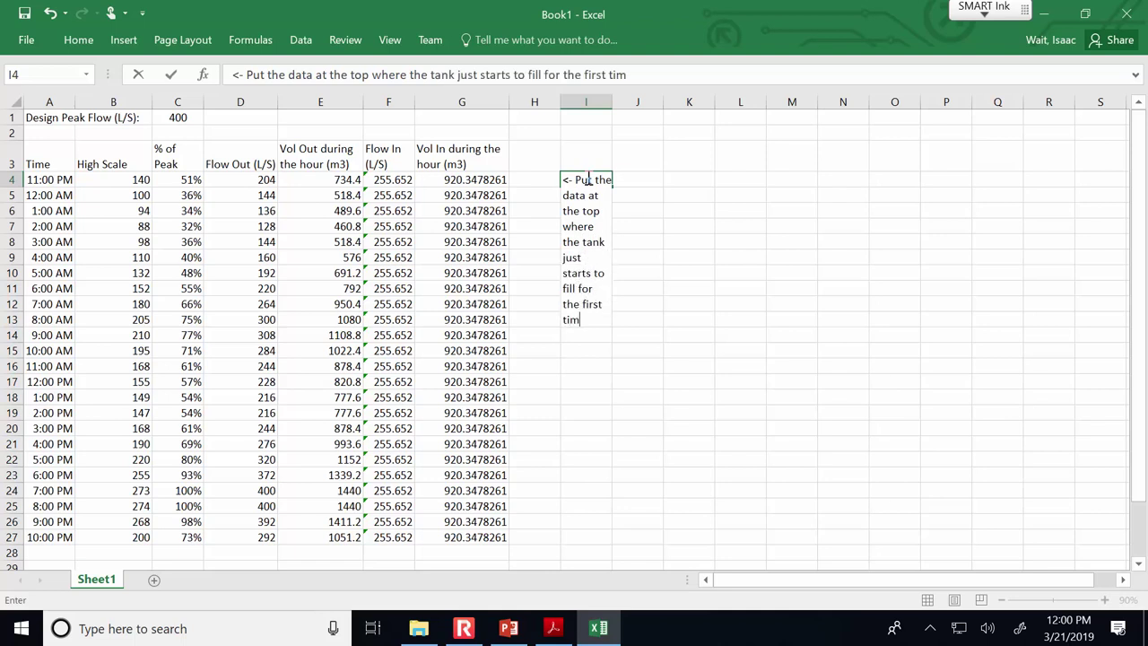
type("e in the evening.")
key("Return")
Turn off text wrapping for the note in I4 so it runs on a single line
left_click(584, 180)
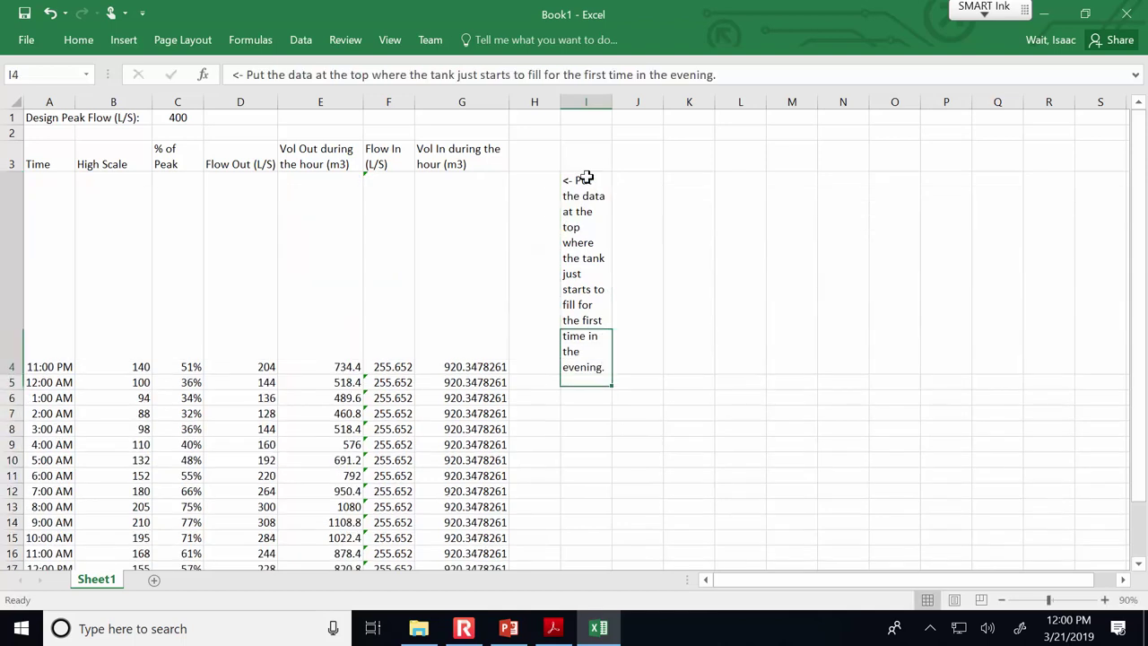
left_click(78, 40)
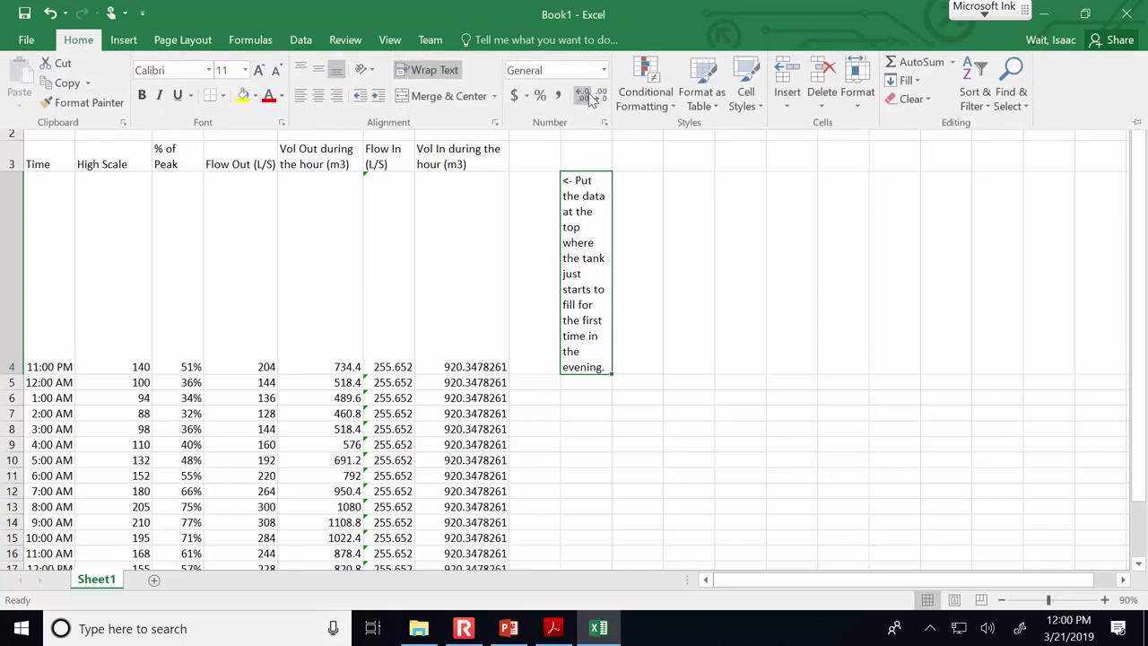
left_click(430, 79)
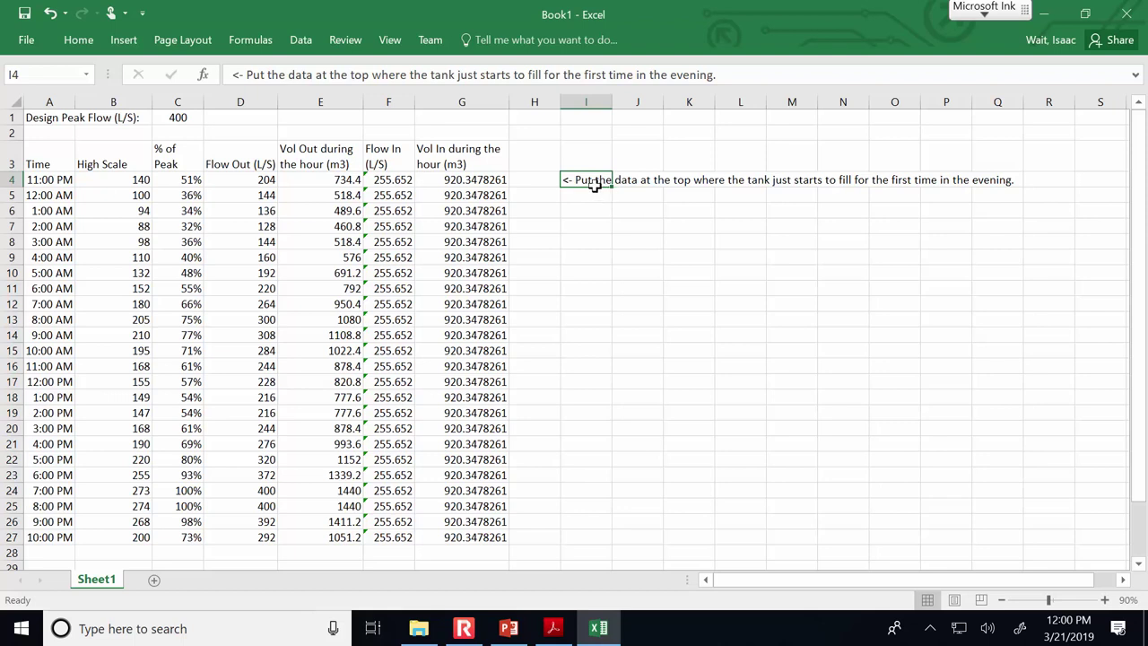
Format the inflow volumes in G4:G27 to one decimal place and center them
left_click_drag(472, 183, 456, 538)
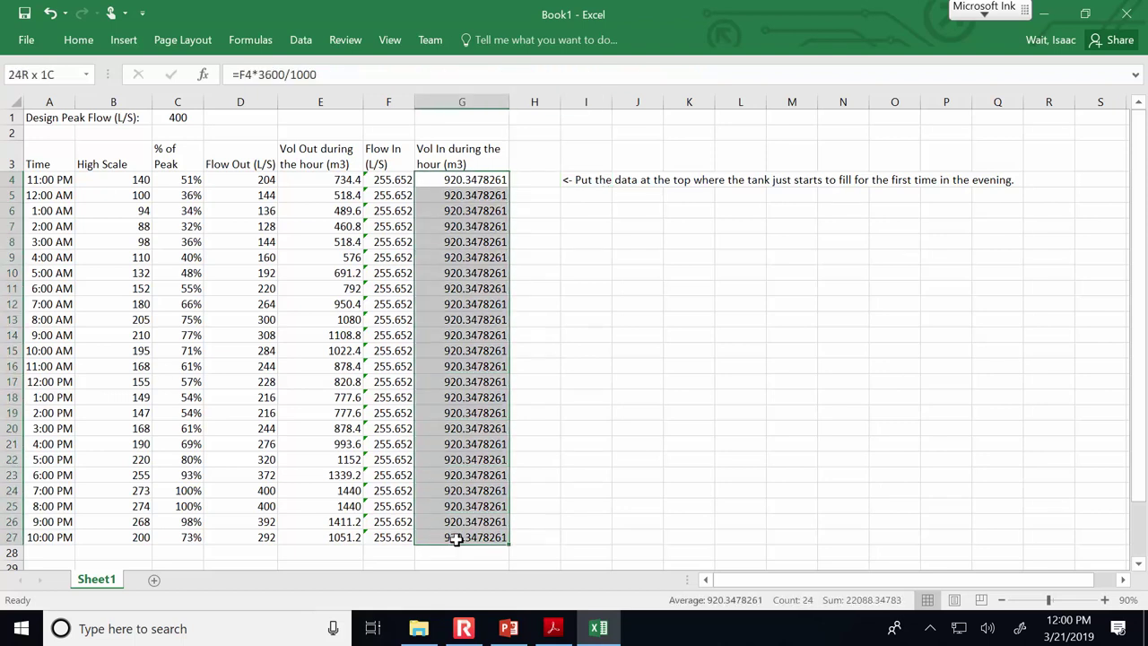
left_click(79, 39)
left_click(600, 97)
left_click(600, 97)
left_click(600, 97)
left_click(600, 97)
left_click(600, 97)
left_click(600, 96)
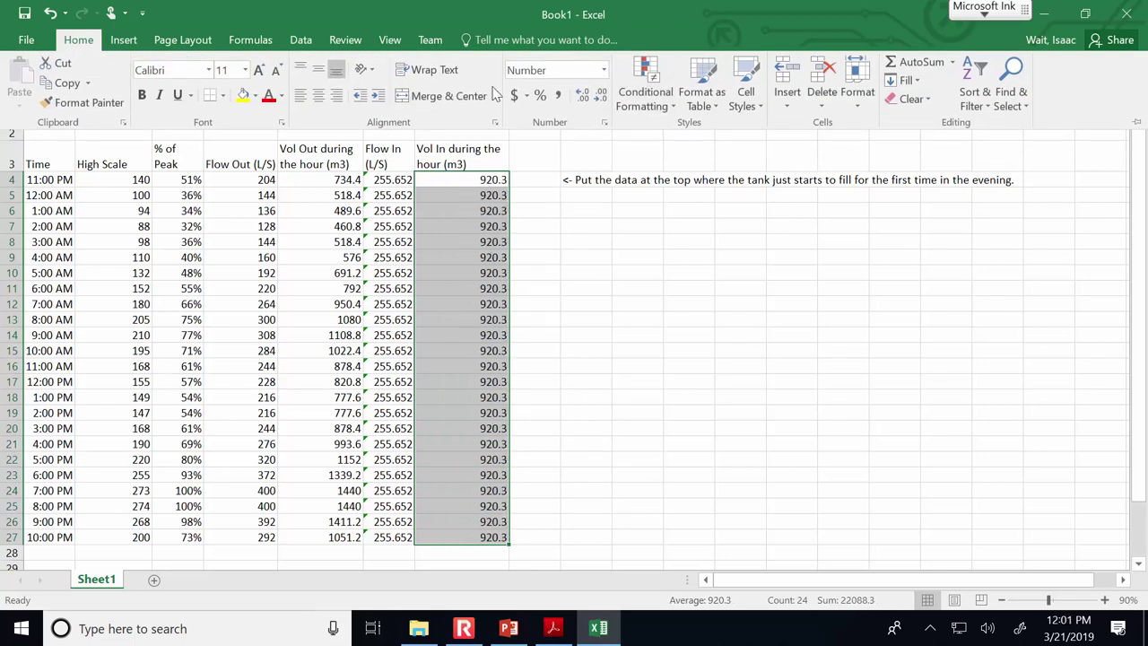
left_click(320, 94)
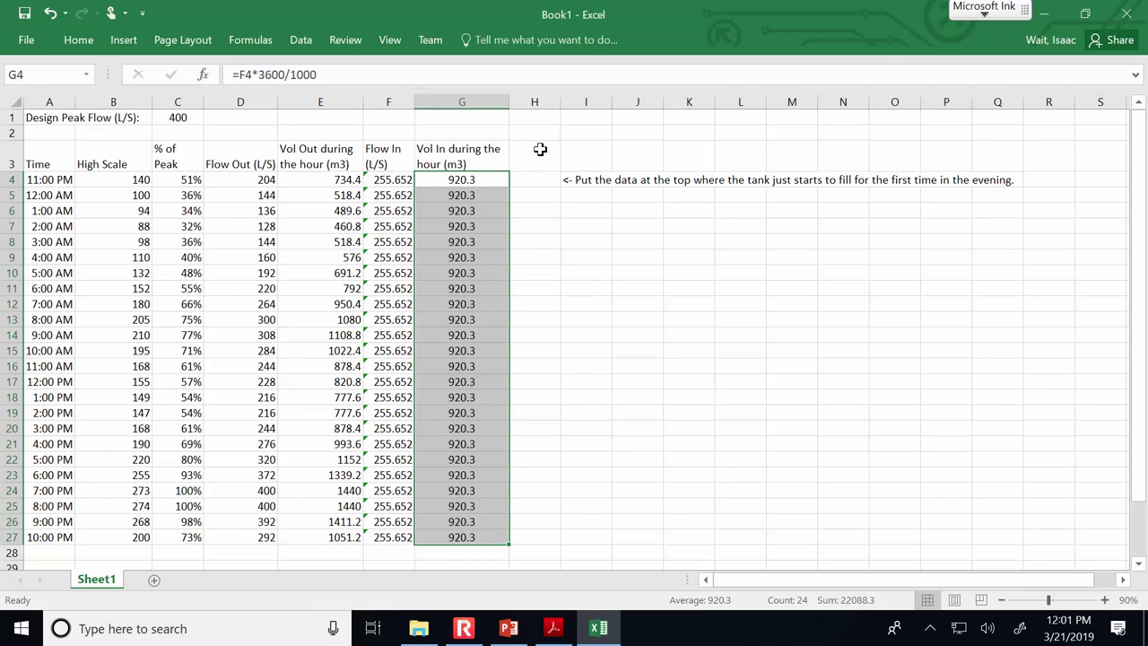
Widen column H to about twice its width and select its header cell H3
left_click(542, 157)
left_click(586, 102)
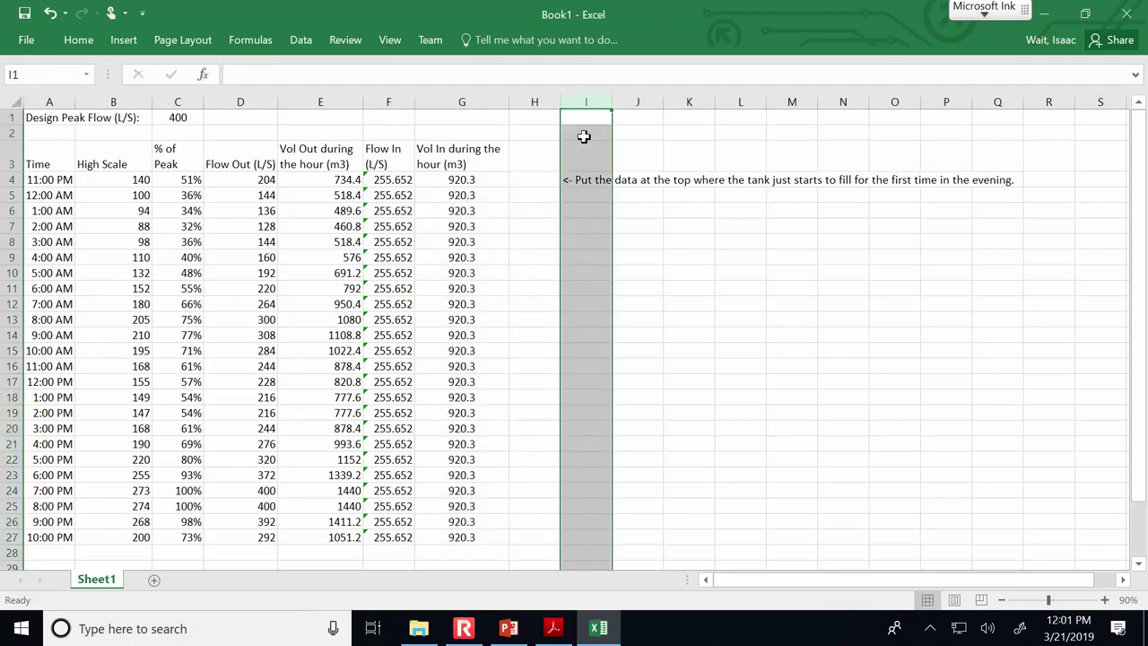
key("Down")
key("Down")
left_click_drag(563, 99, 612, 102)
left_click(545, 158)
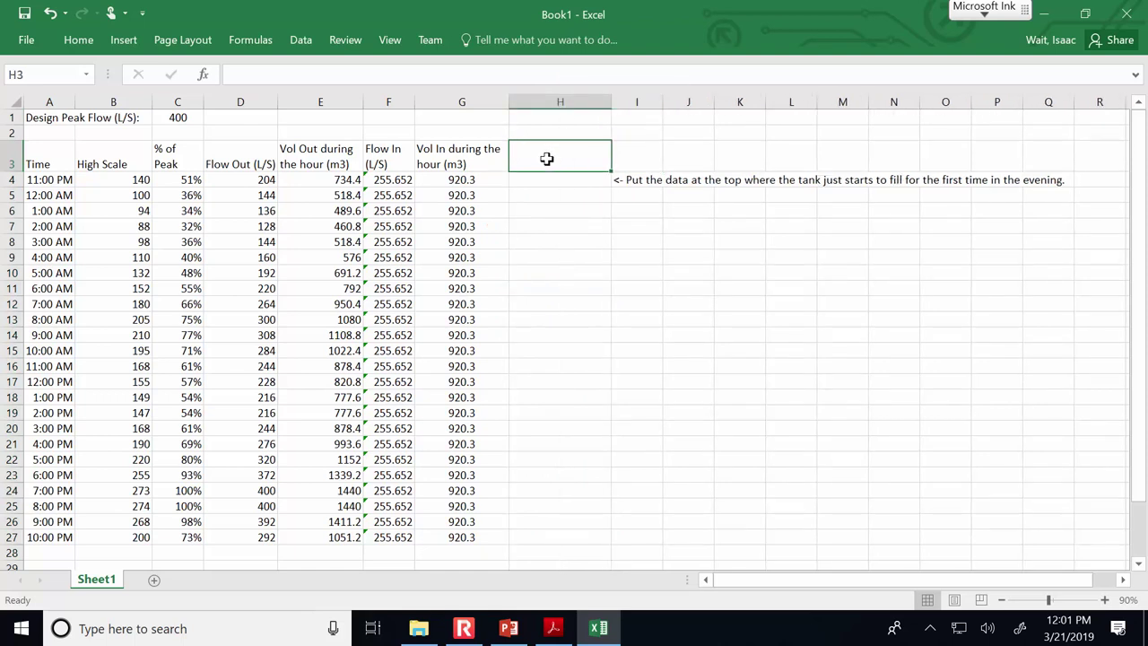
Enter the header "Hourly change in Volume (m3) - In-Out" in H3 and widen column H slightly
type("Hourly change in Volume (m3")
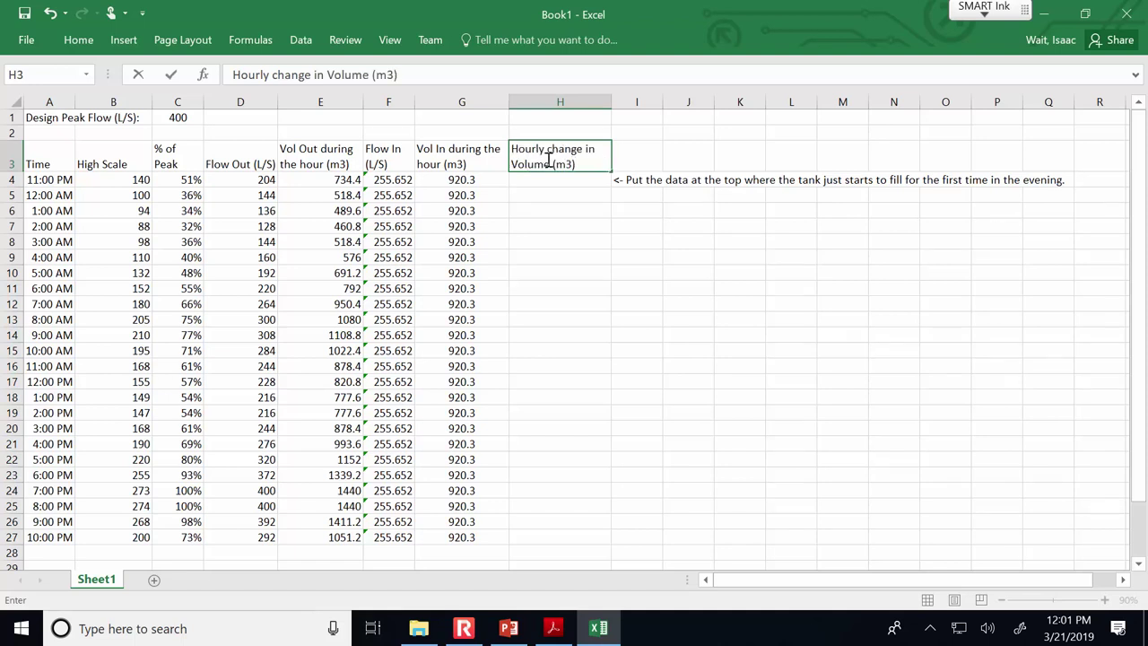
left_click(505, 76)
type(") ")
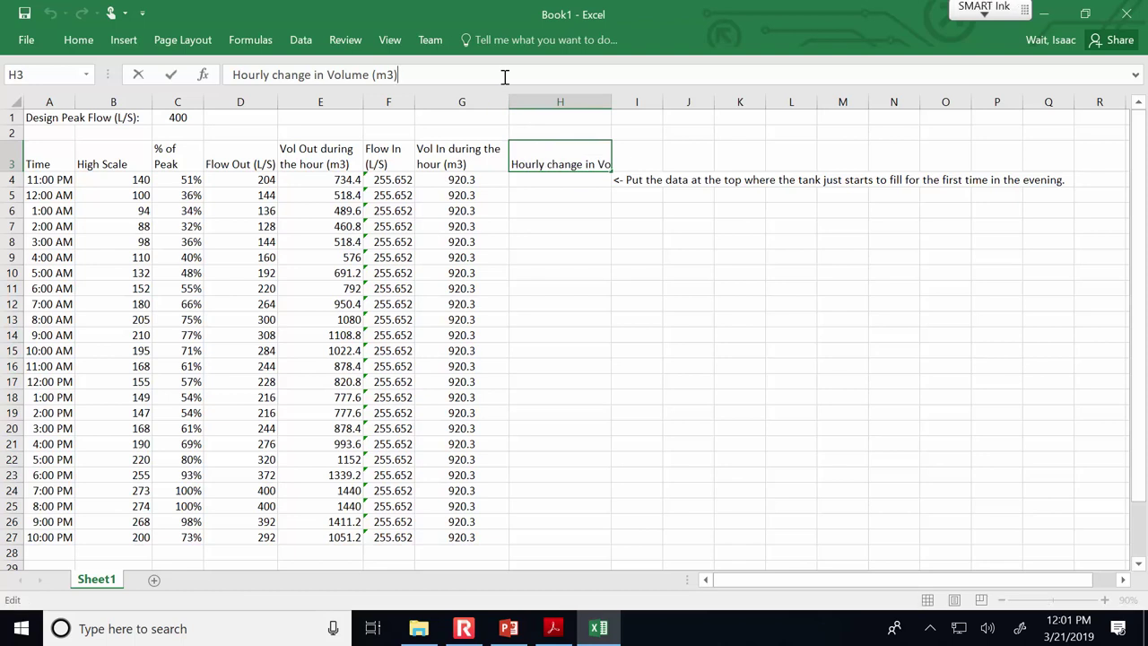
type("- In")
type(" (")
key("BackSpace")
type("Out")
key("Return")
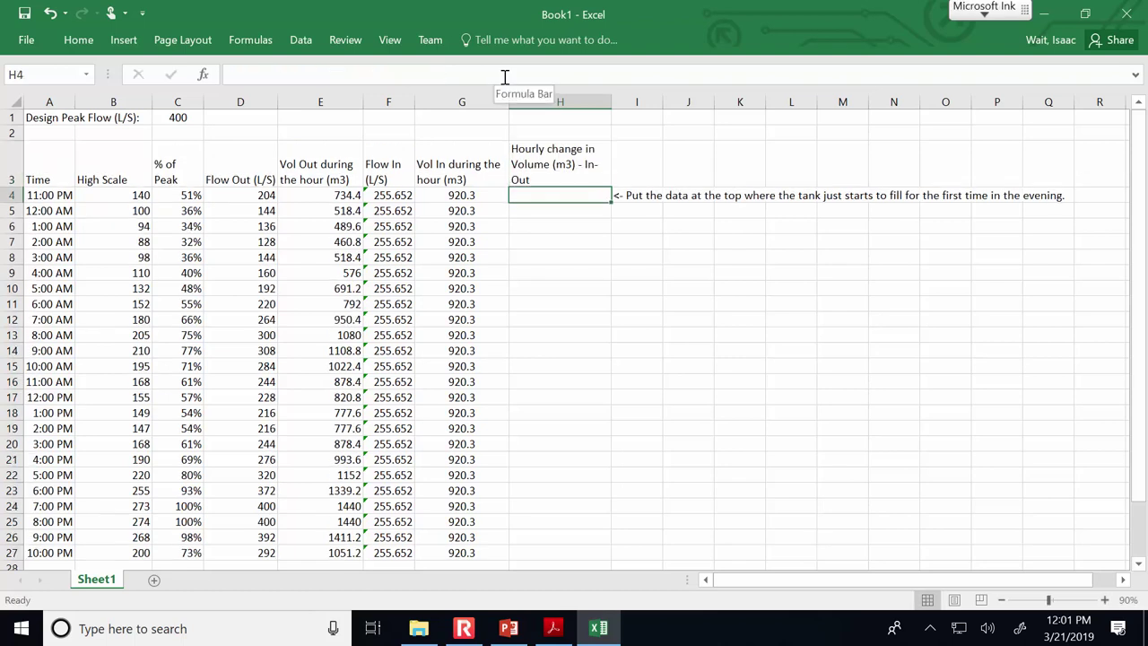
left_click_drag(610, 105, 634, 104)
Enter the formula =G4-E4 in H4 to subtract the hourly outflow volume from the inflow volume
left_click(568, 223)
left_click(572, 190)
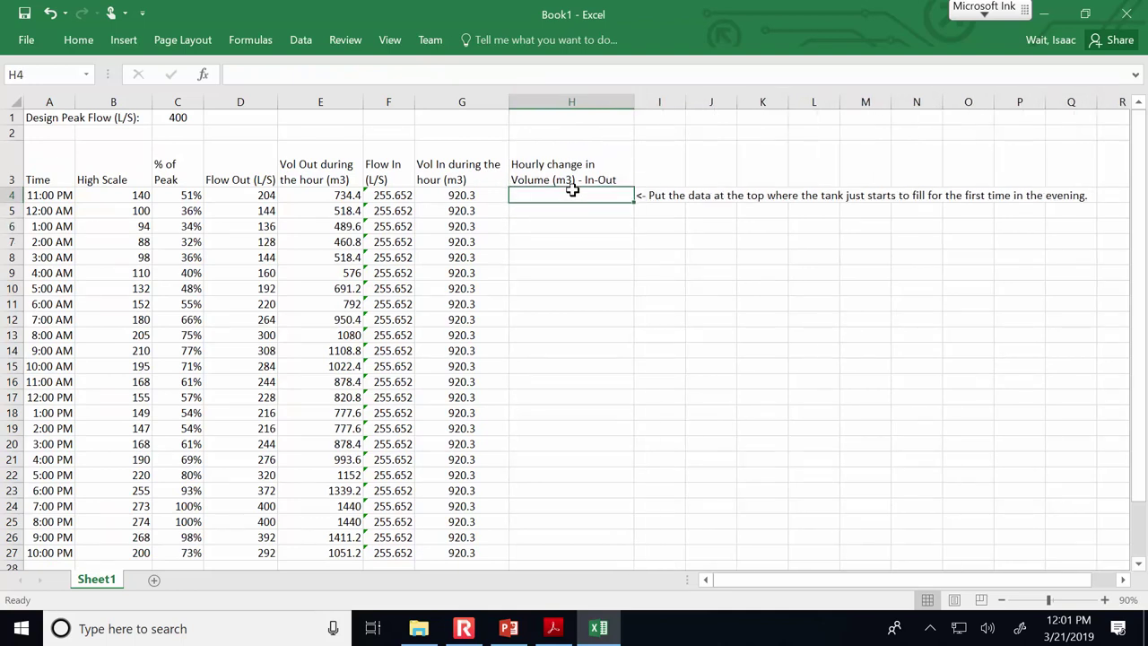
type("=")
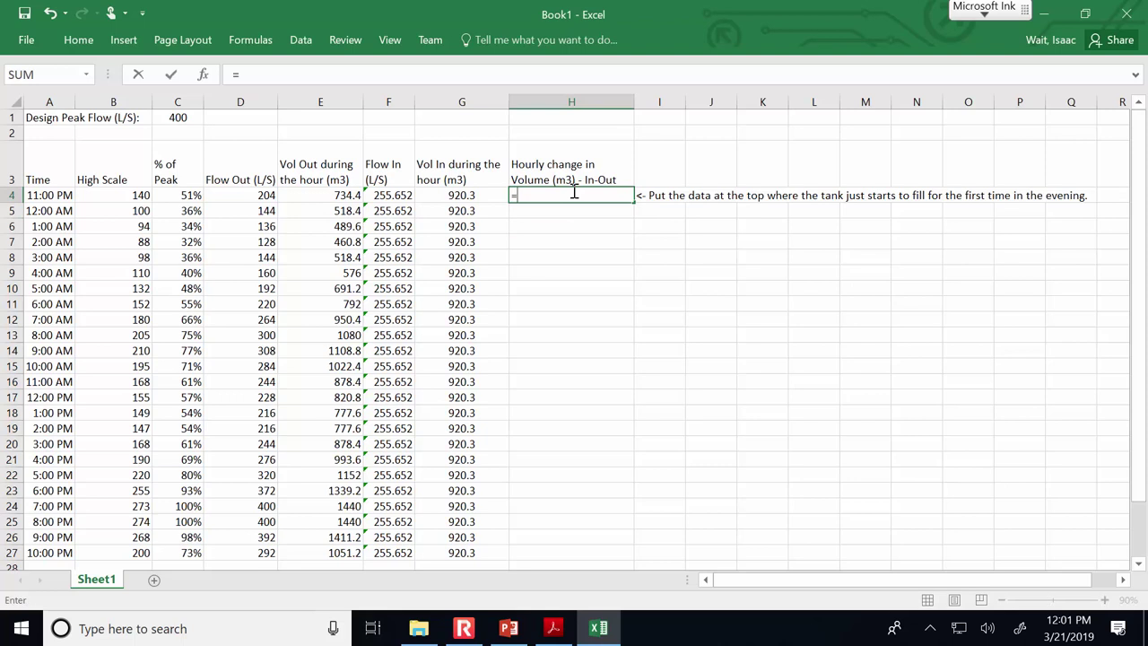
left_click(455, 195)
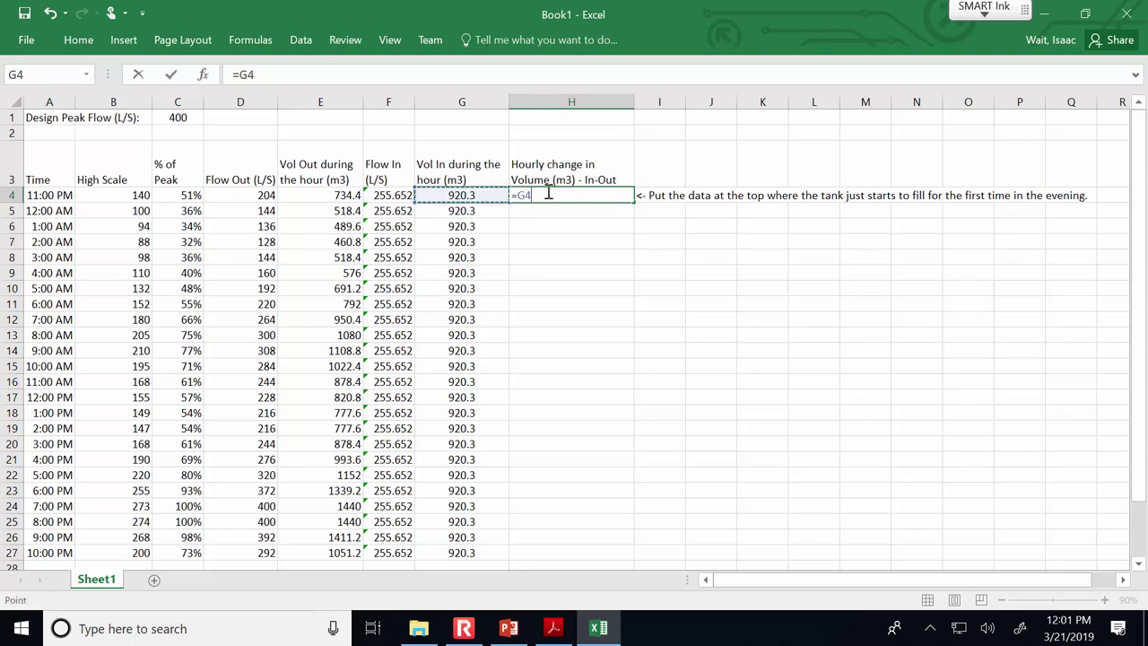
type("-")
left_click(309, 194)
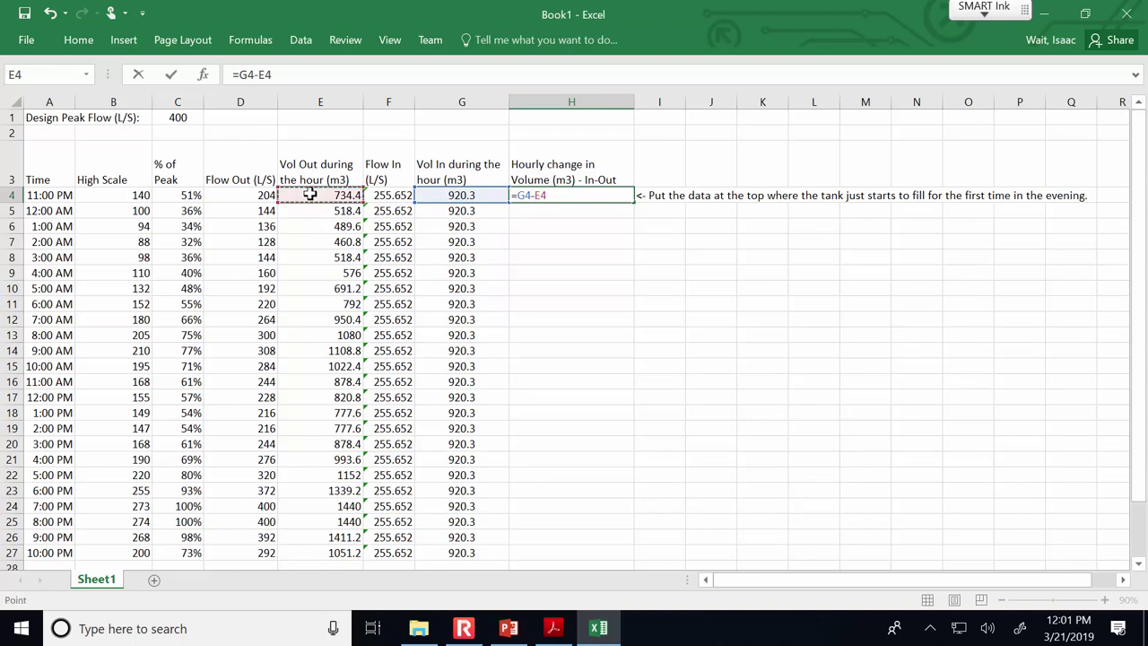
key("Return")
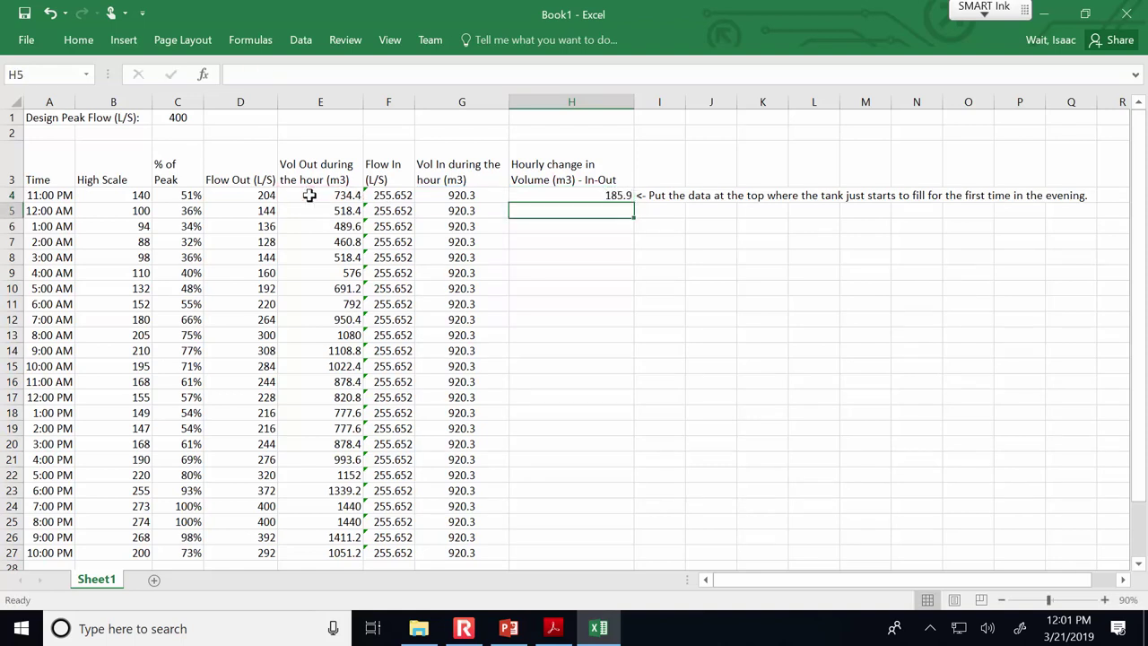
Center the result in H4 and fill its formula down through H27
left_click(579, 197)
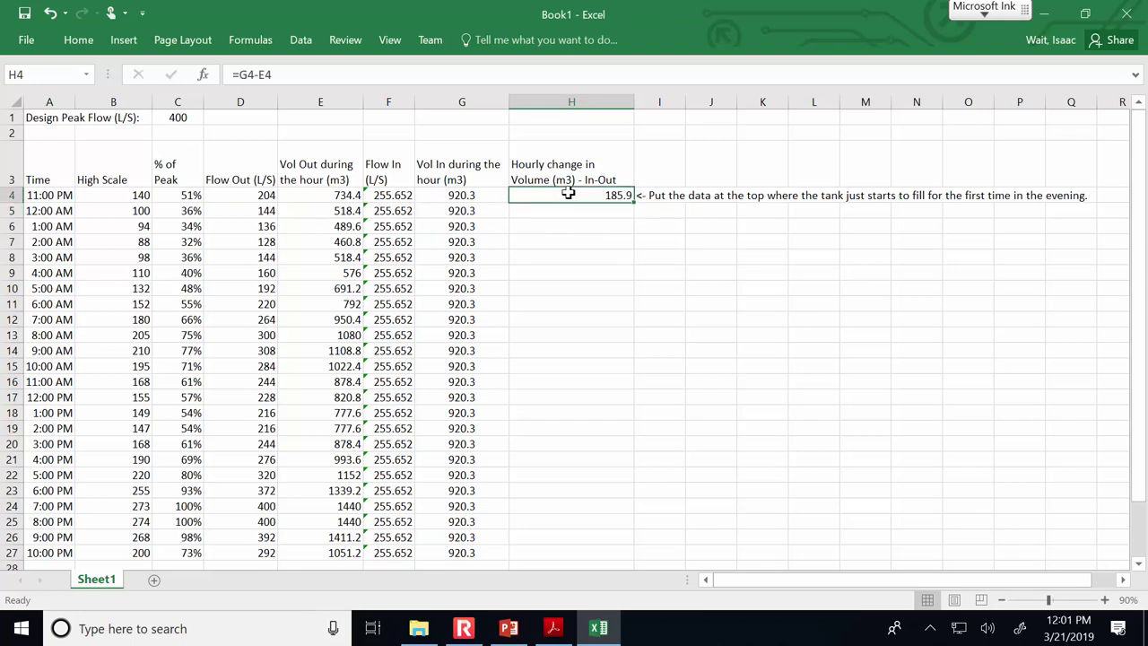
left_click(78, 39)
left_click(319, 96)
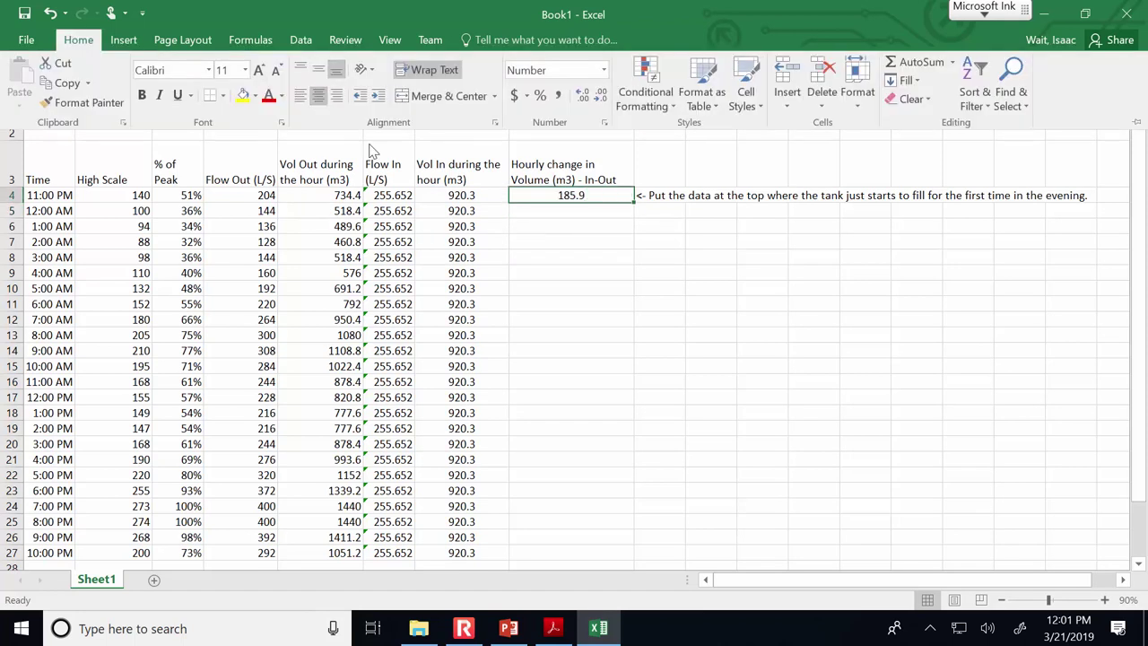
left_click(592, 220)
left_click(600, 197)
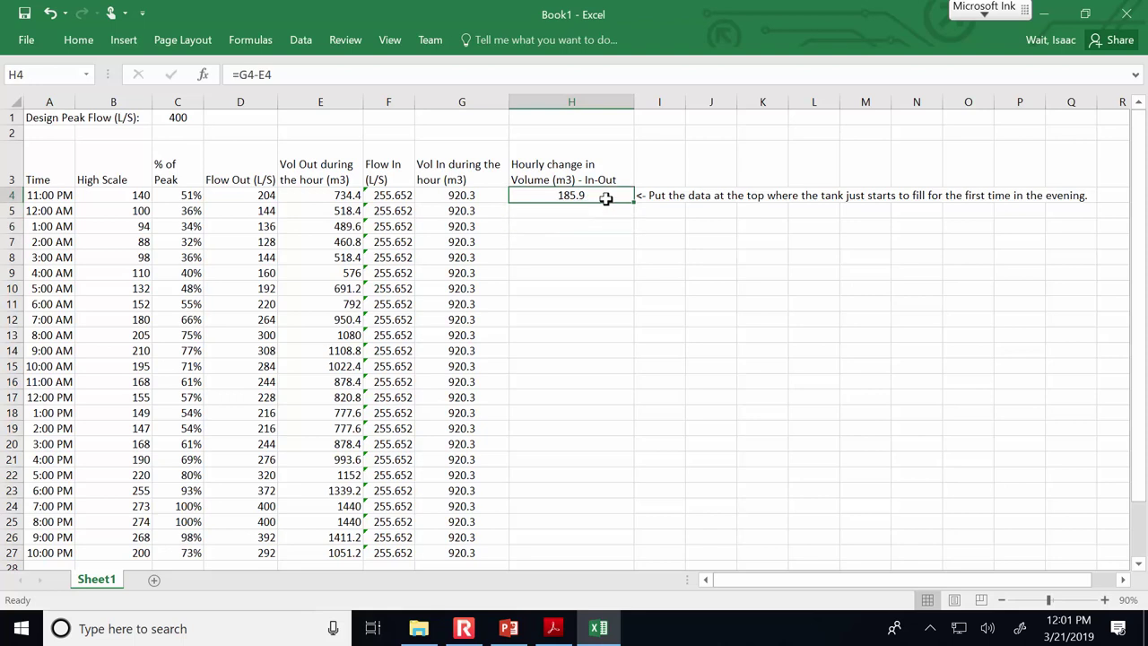
left_click_drag(633, 209, 616, 556)
left_click(595, 213)
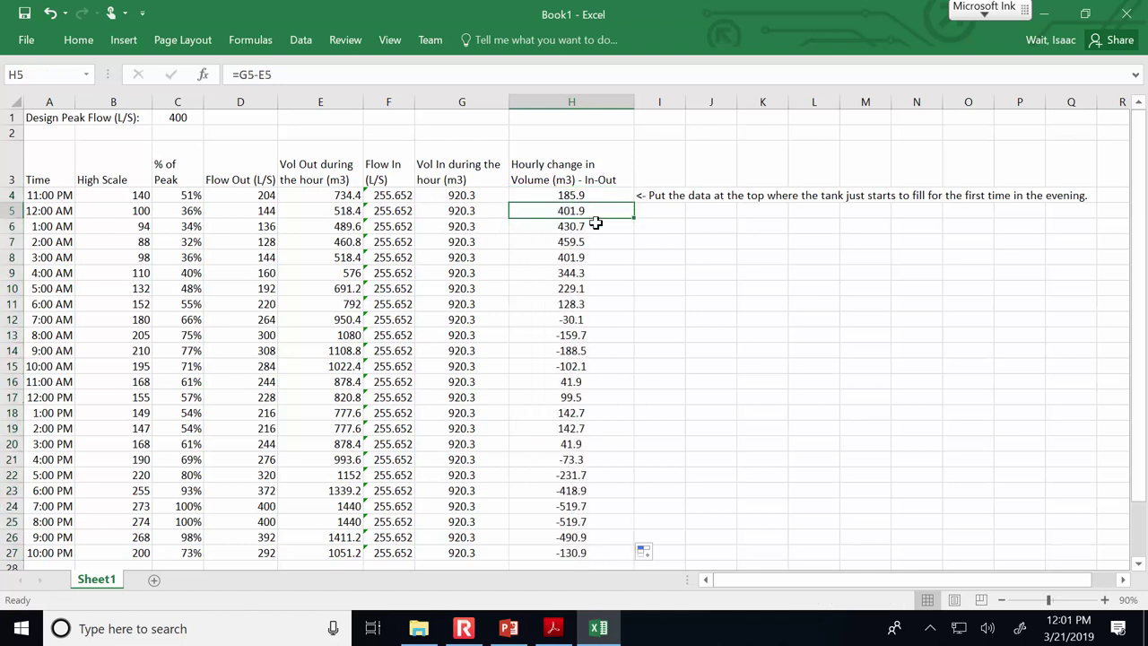
left_click_drag(593, 195, 584, 298)
left_click(582, 321)
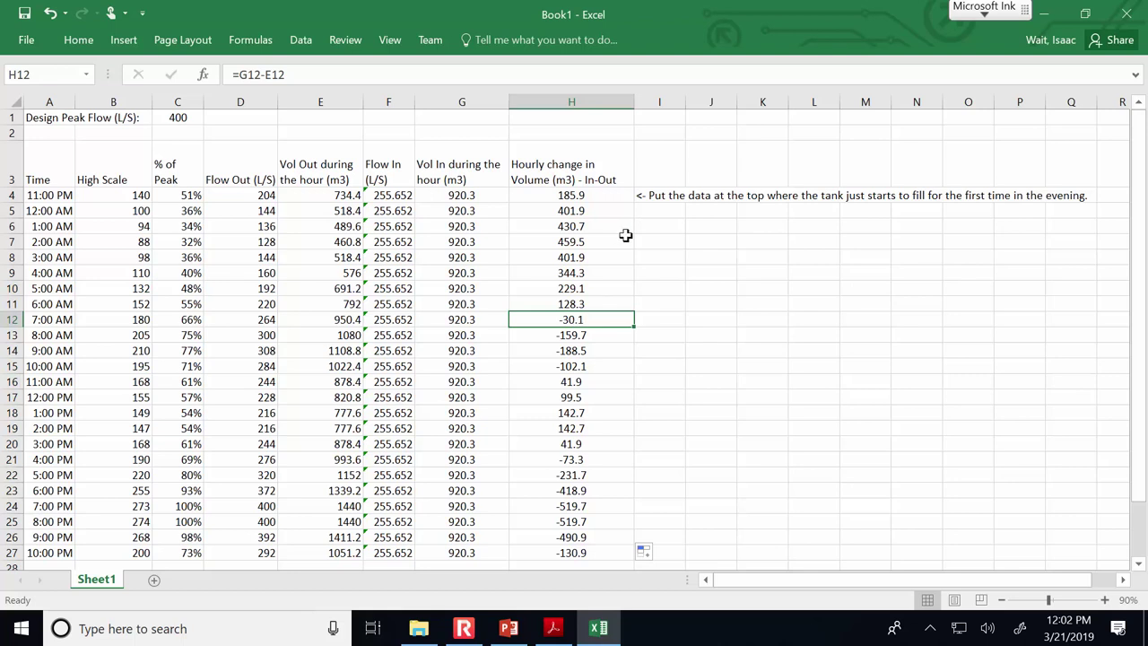
Move the note from I4 to J4 and enter the header "Accumulated Storage Volume (m3)" in I3
left_click(653, 193)
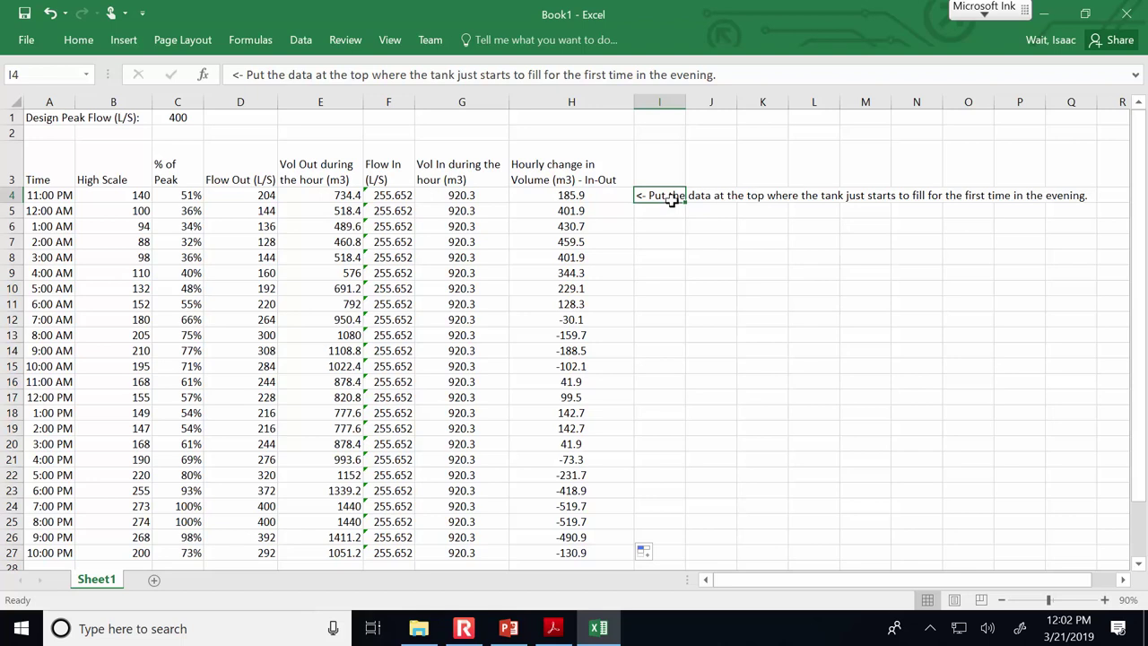
left_click_drag(672, 199, 689, 195)
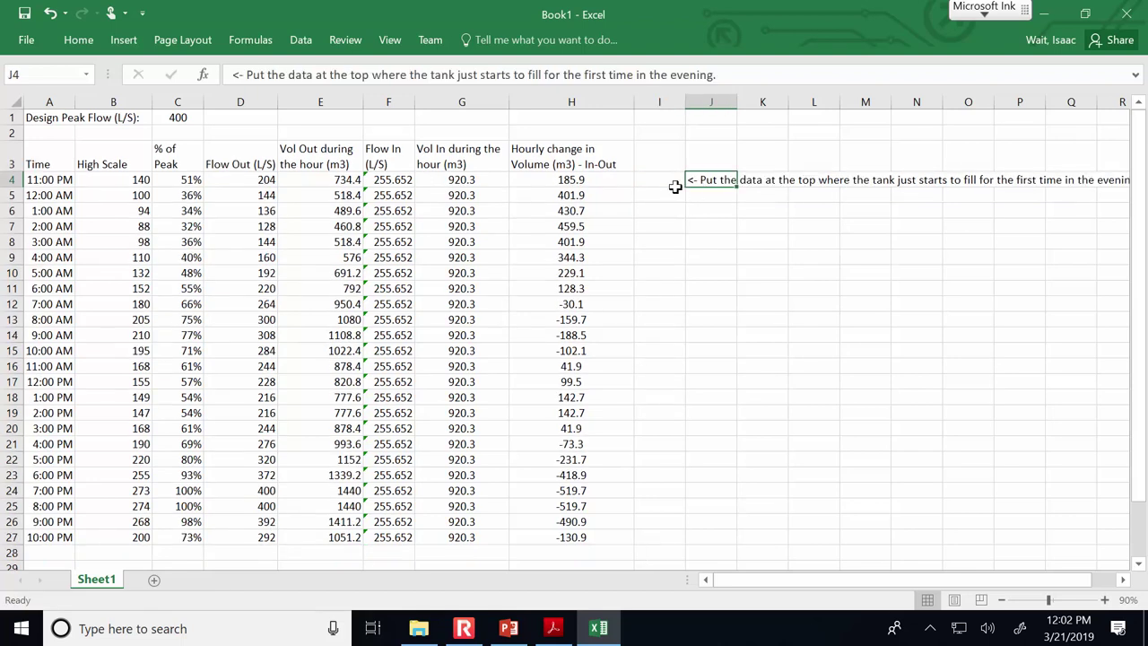
left_click(652, 159)
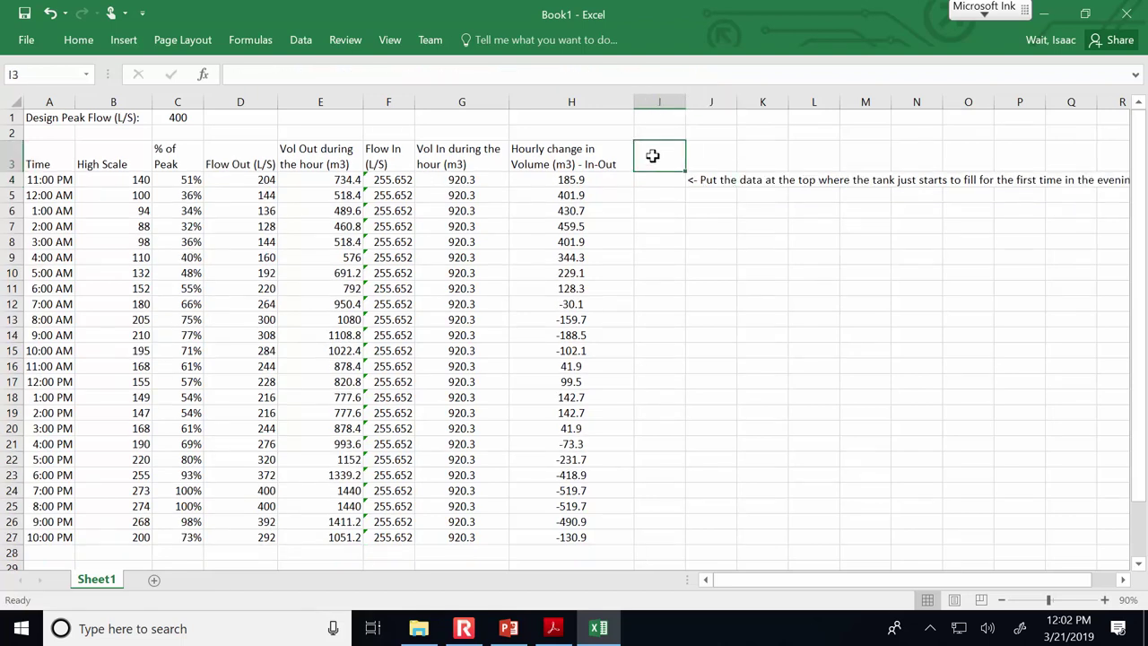
type("Accumulated STorage Volume (m3)")
key("Return")
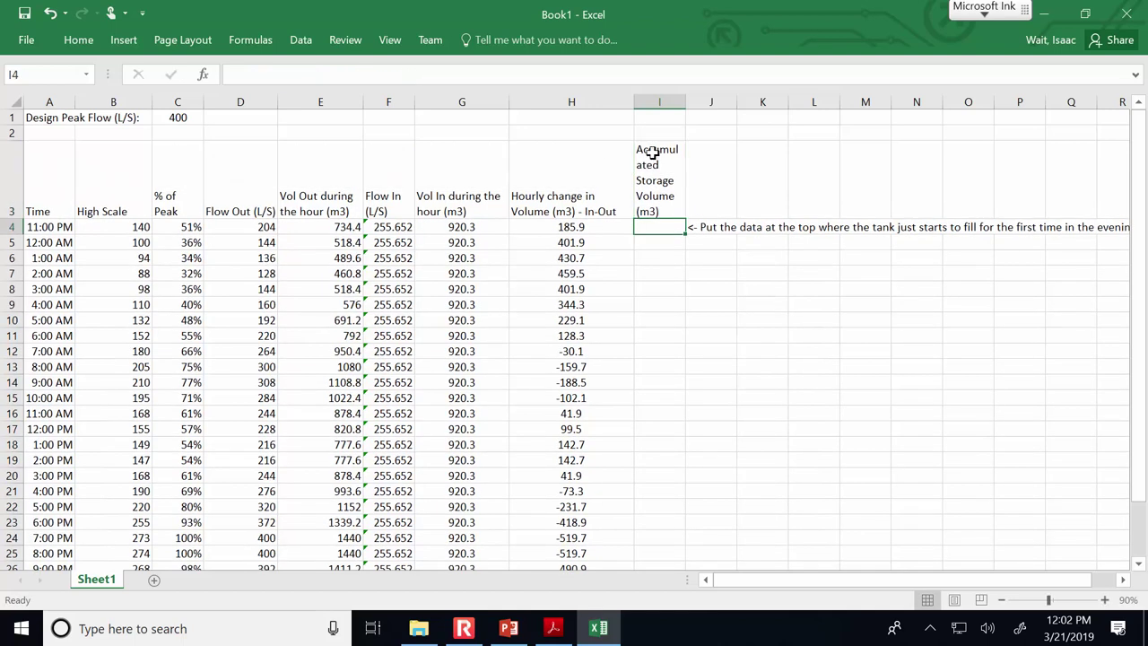
Widen column I to about twice its width and select I4
left_click_drag(685, 102, 733, 103)
key("Down")
key("Down")
key("Down")
key("Down")
left_click(664, 224)
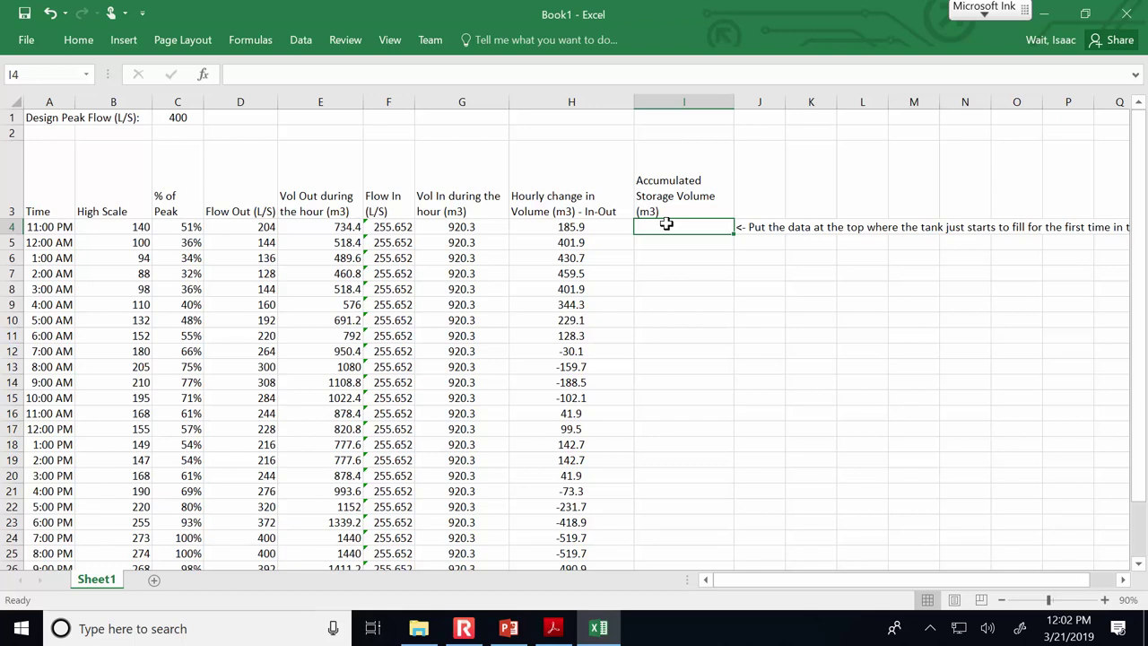
Enter the formula =H4 in I4 to start the accumulated storage with the first hourly change
left_click(1104, 600)
left_click(1104, 600)
scroll(661, 323, "up", 1)
scroll(717, 359, "left", 1)
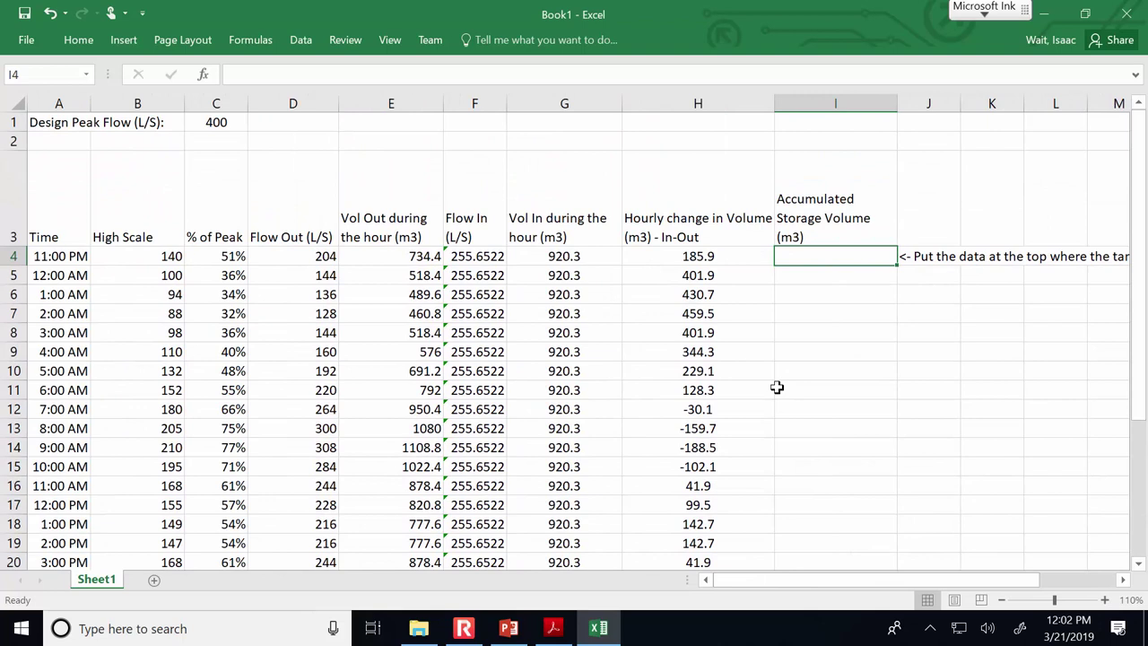
left_click(717, 257)
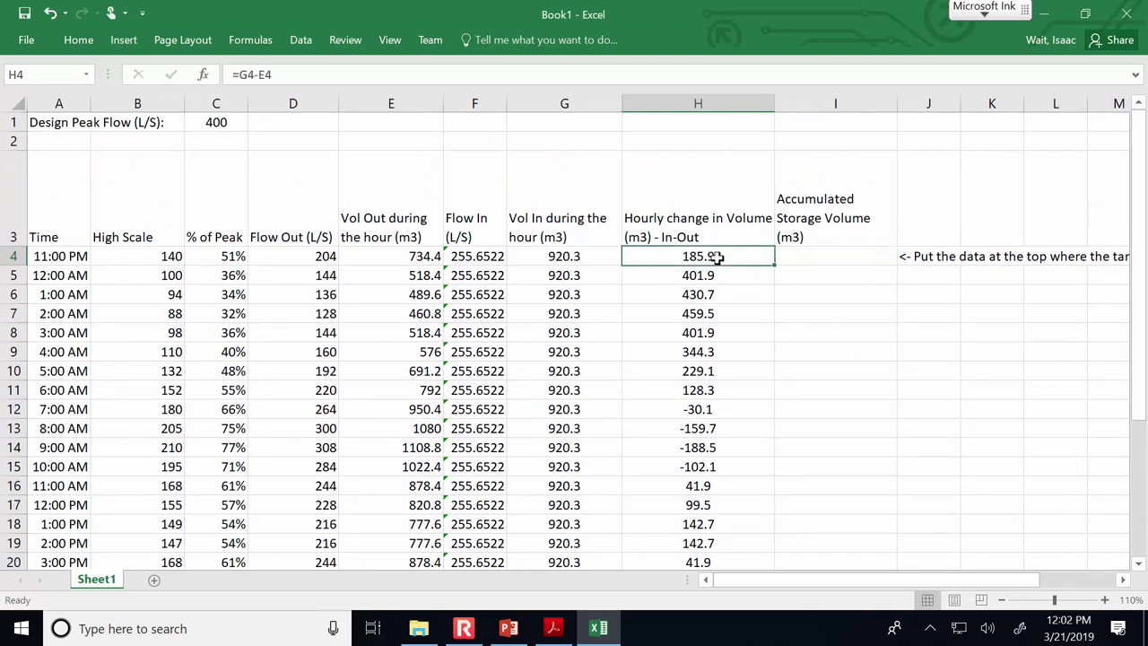
left_click(792, 257)
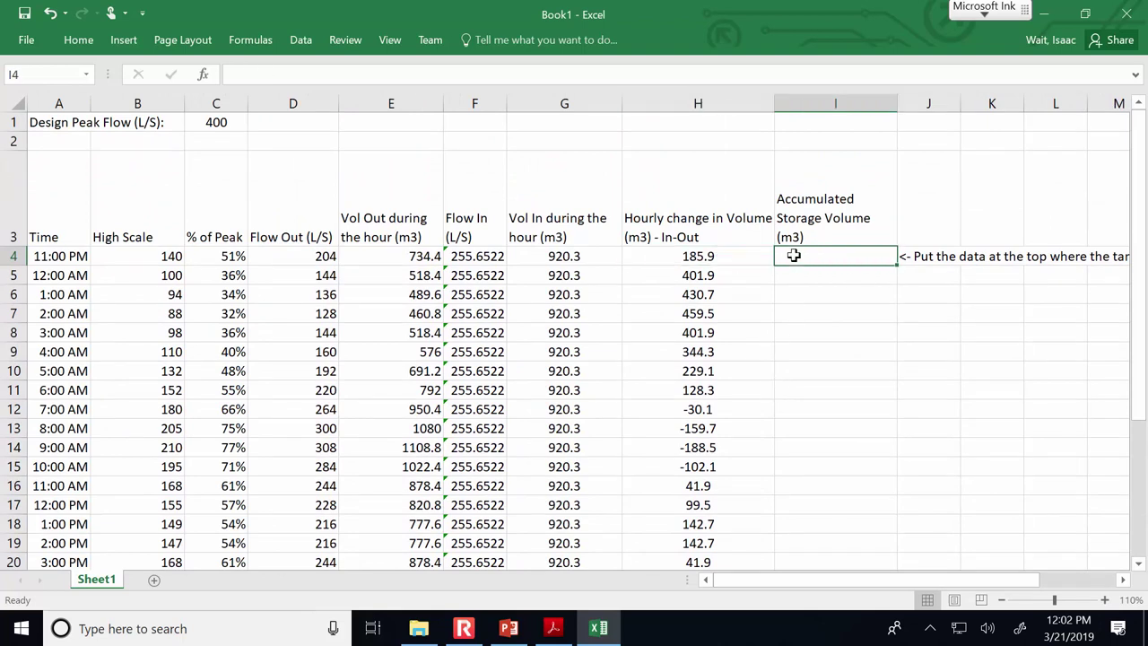
type("=")
key("Left")
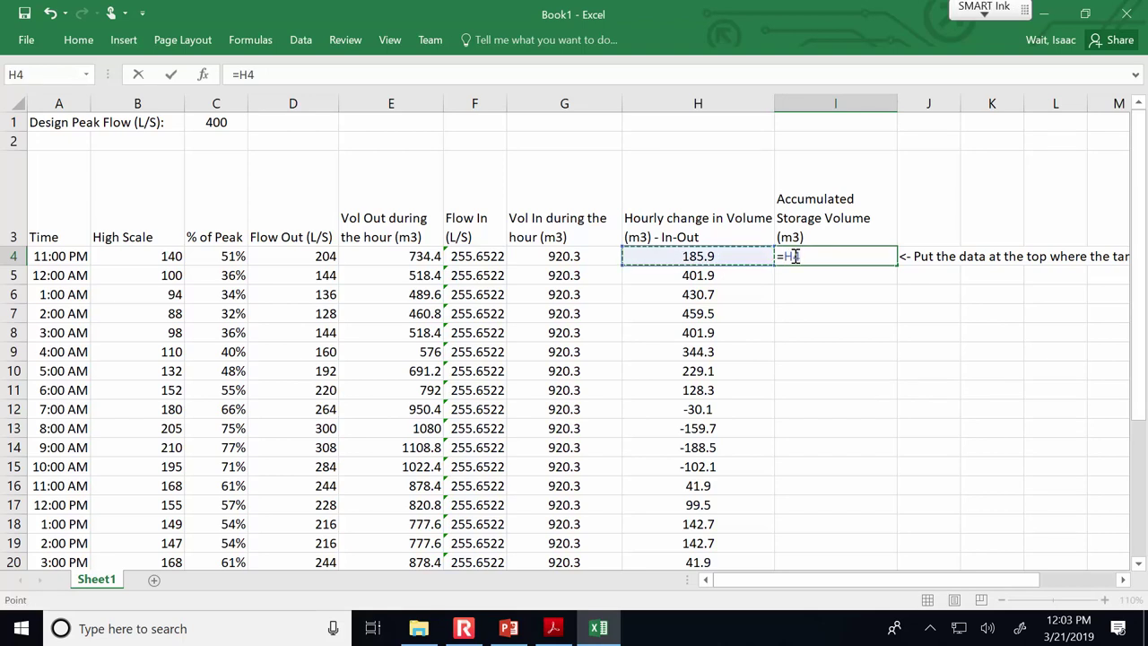
key("Return")
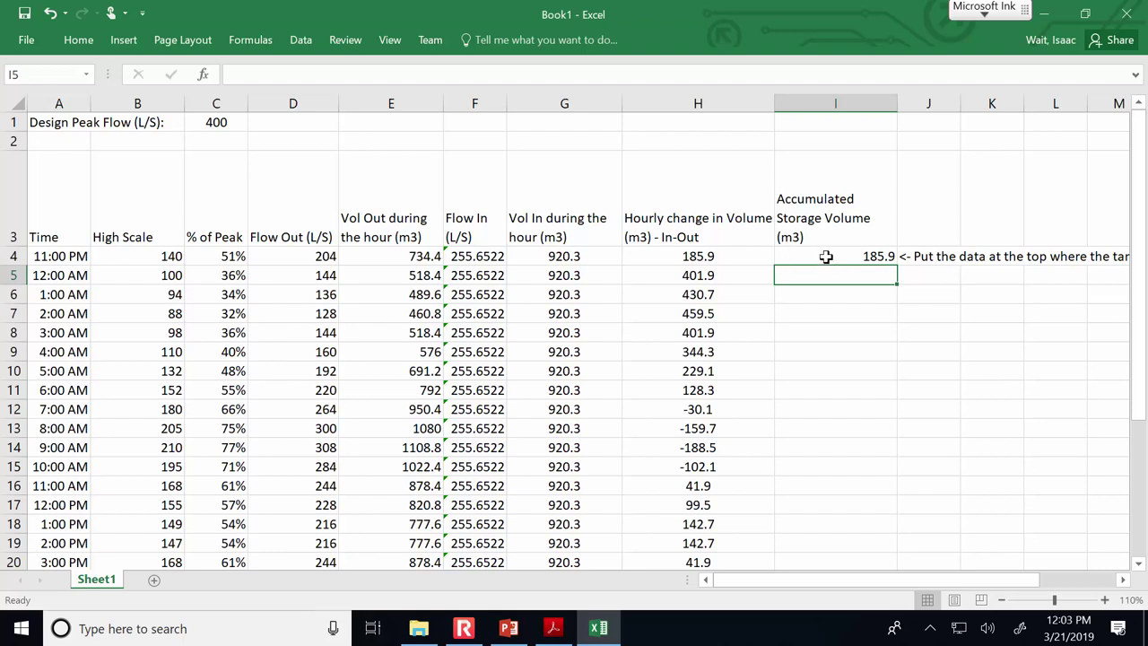
Enter the formula =I4+H5 in I5 to add the hourly change to the previous accumulated storage
left_click(824, 258)
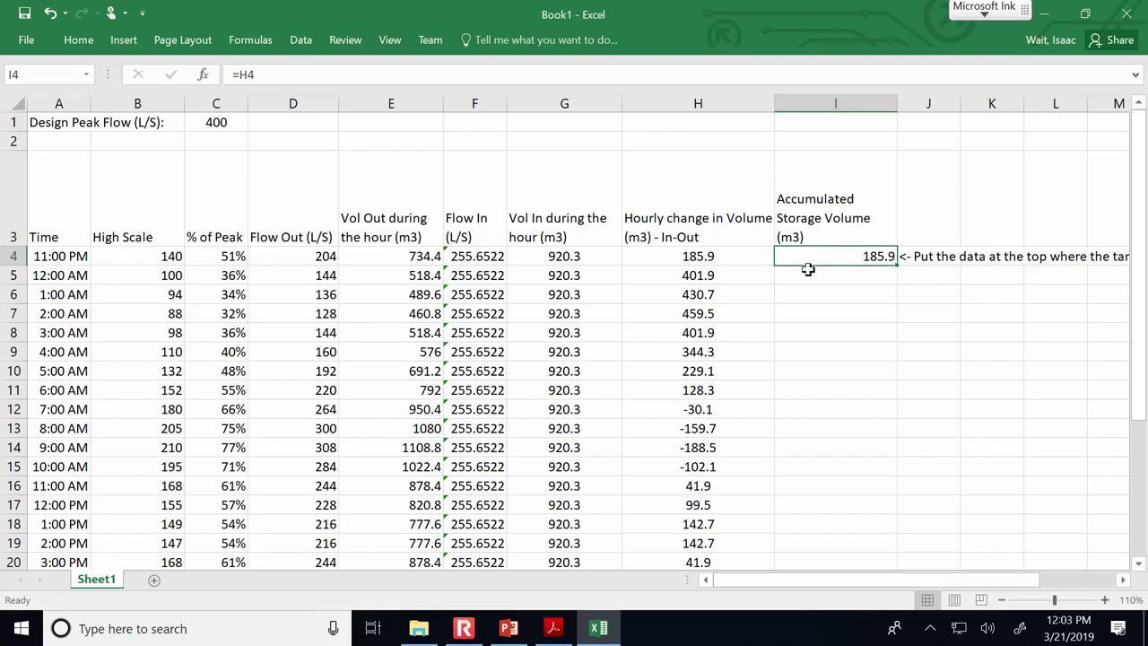
left_click(743, 276)
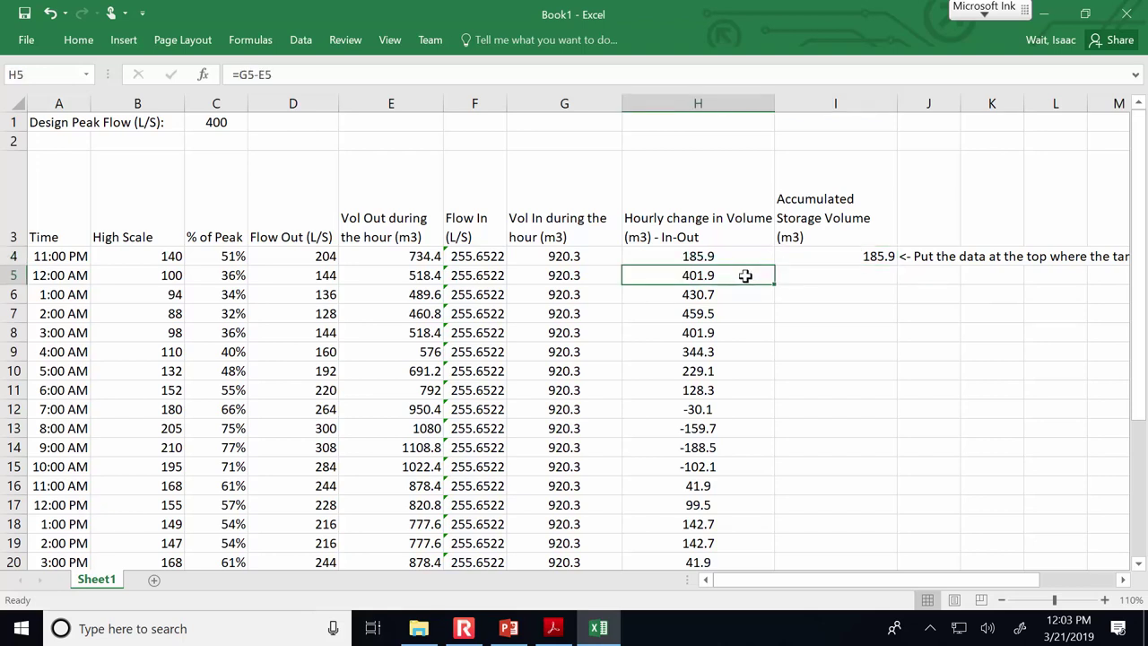
left_click(829, 277)
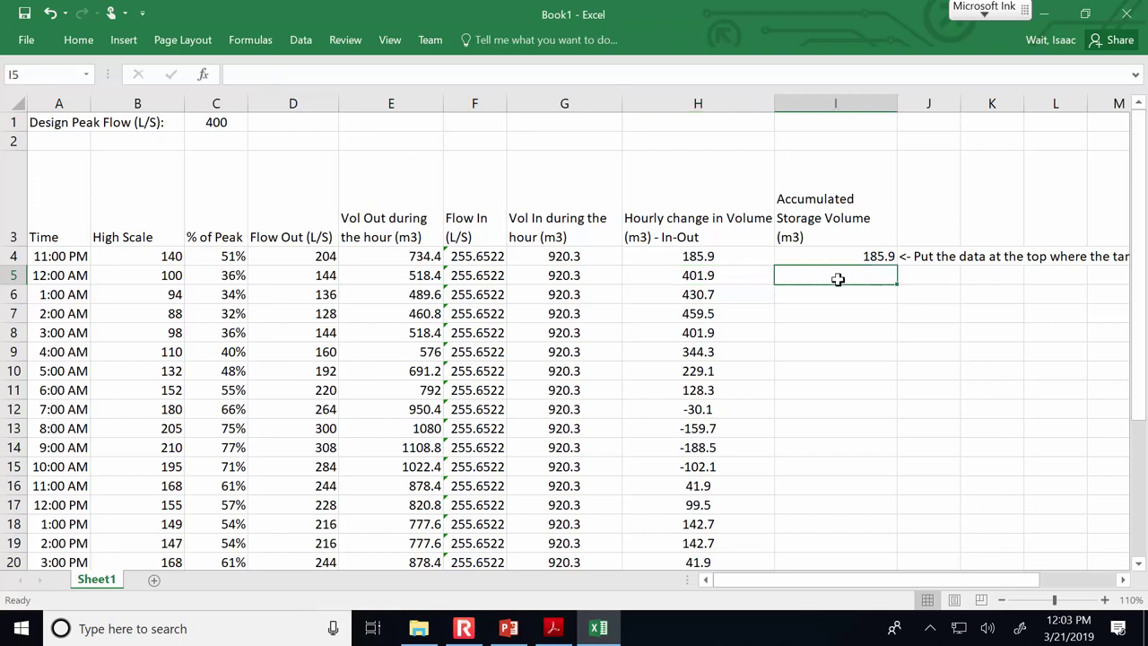
type("=")
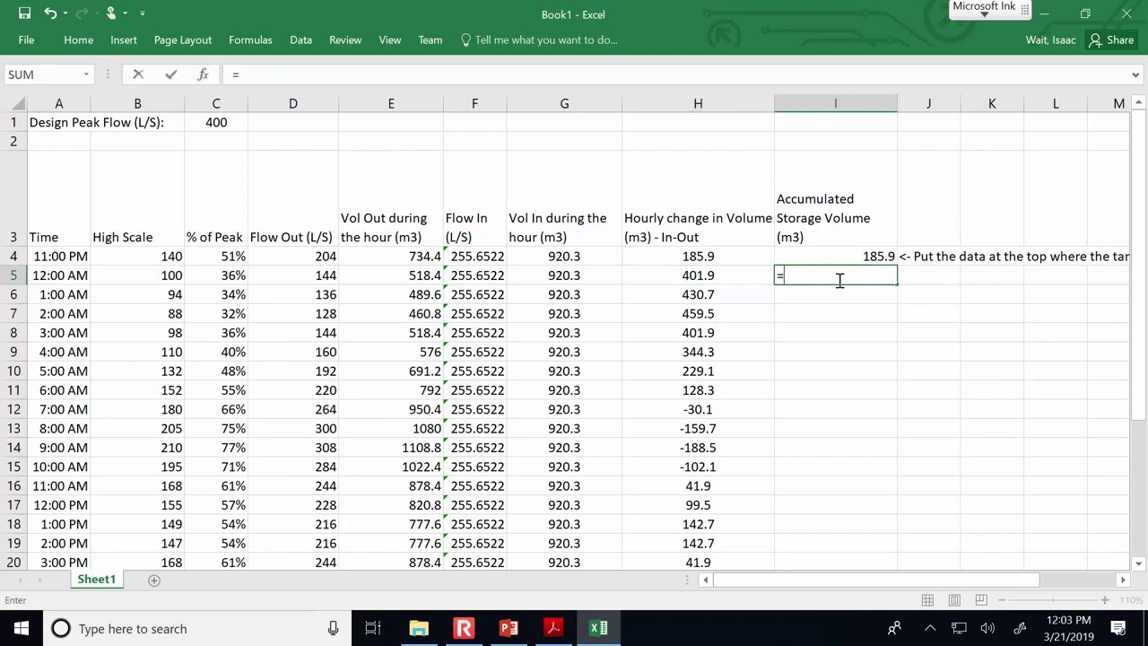
key("Up")
type("+")
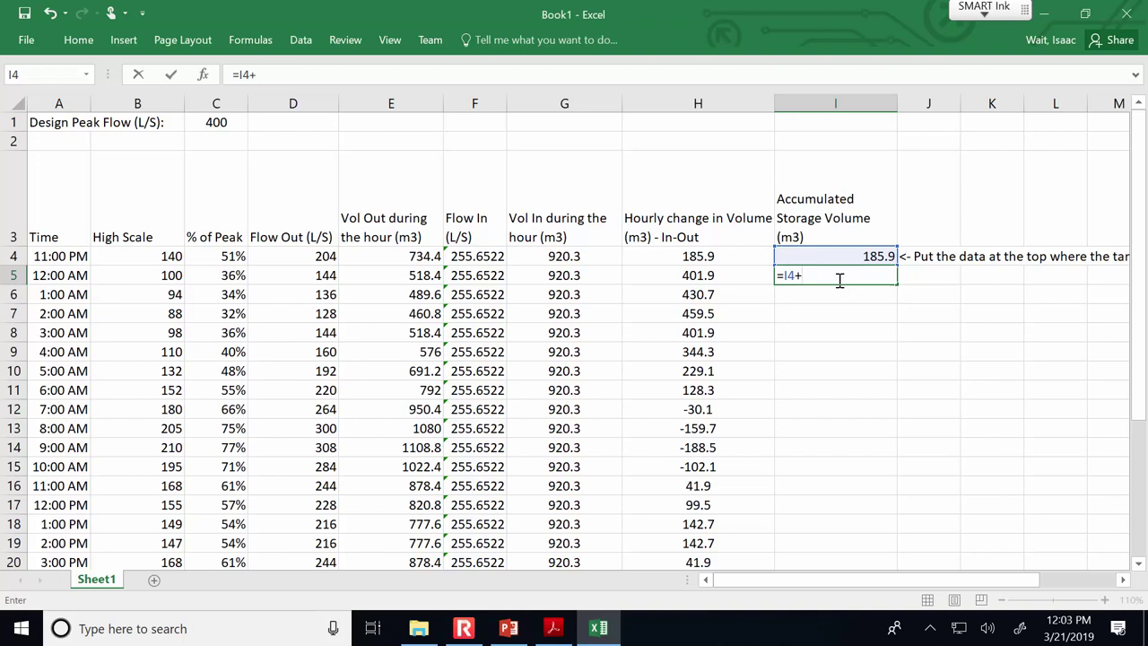
key("Left")
key("Return")
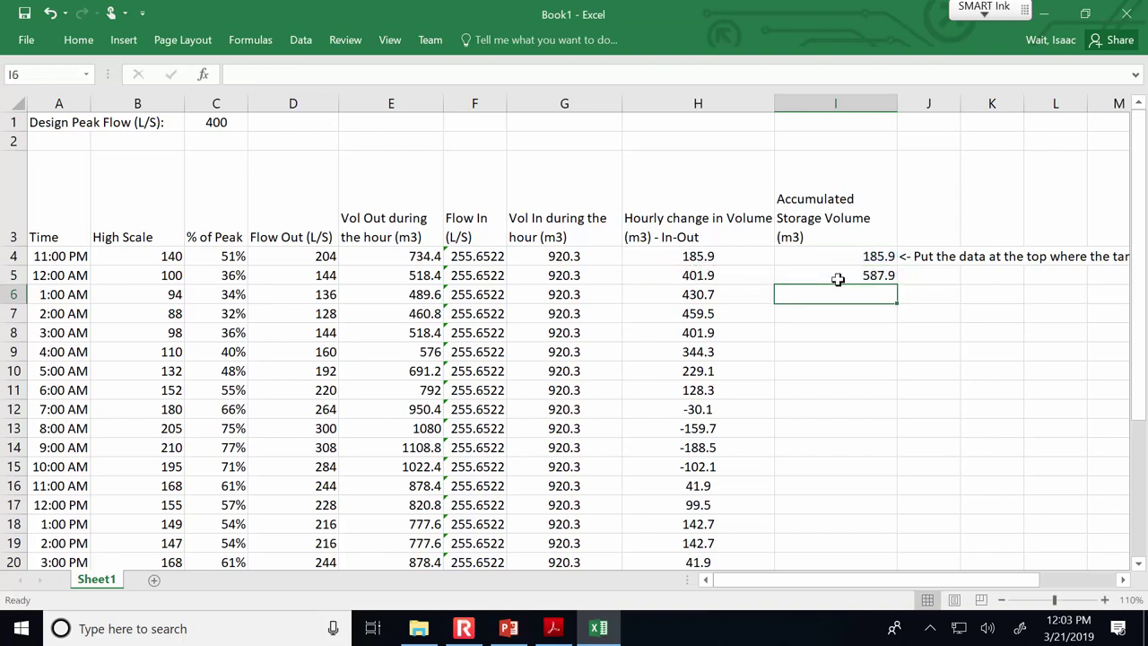
Fill the accumulated storage formula from I5 down through I27
left_click(842, 274)
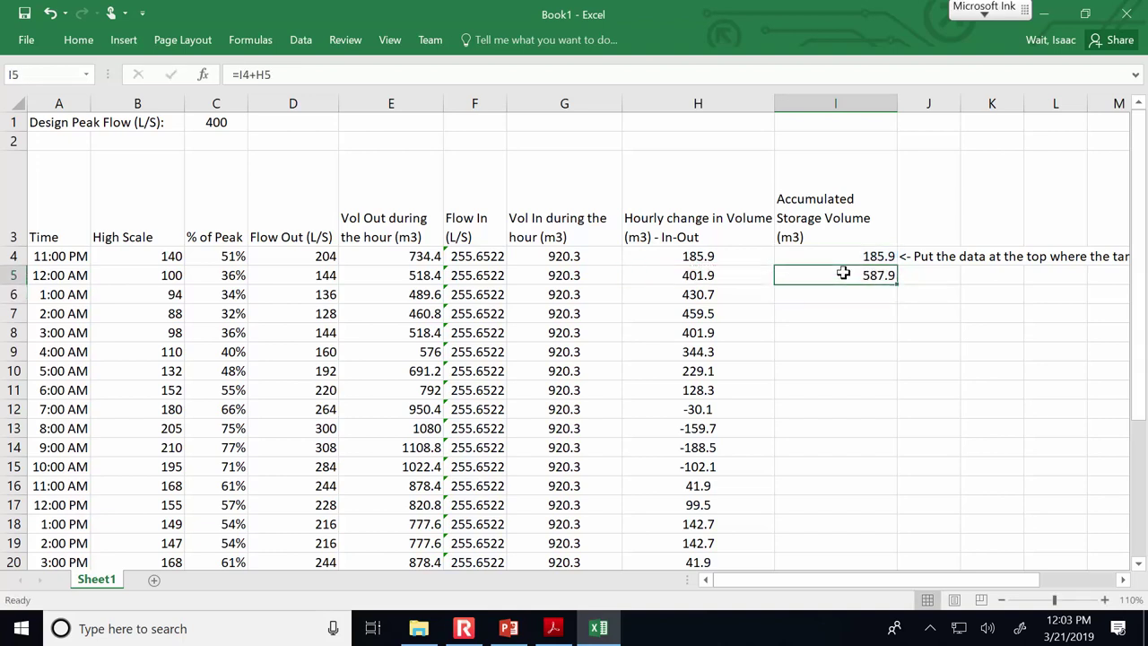
double_click(896, 284)
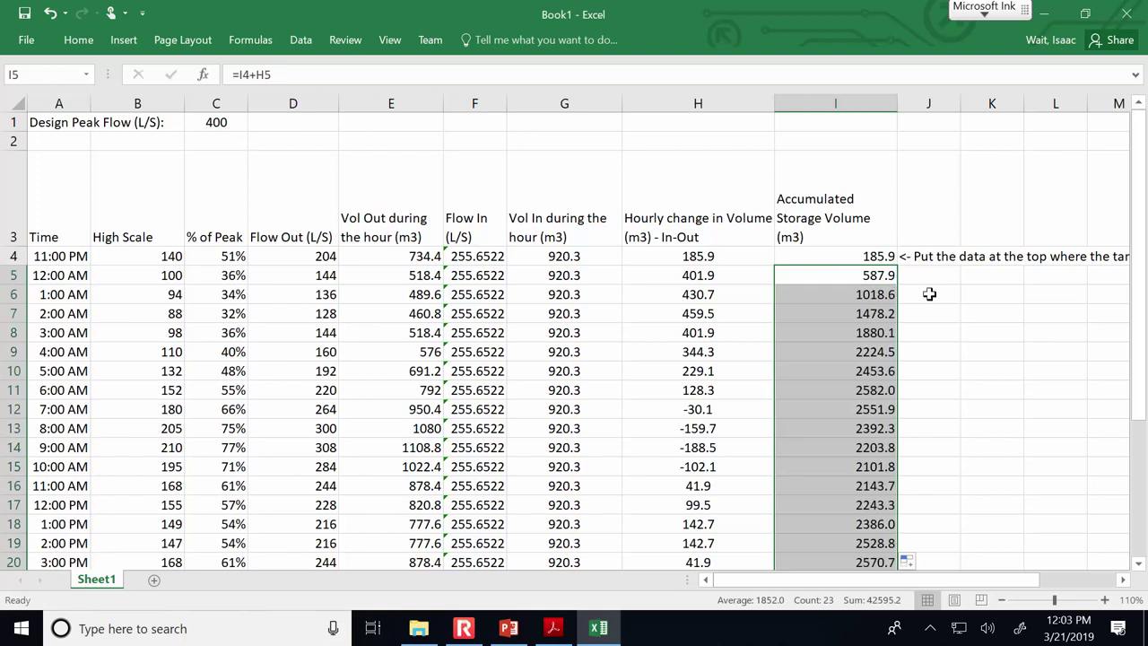
left_click(1001, 600)
left_click(926, 485)
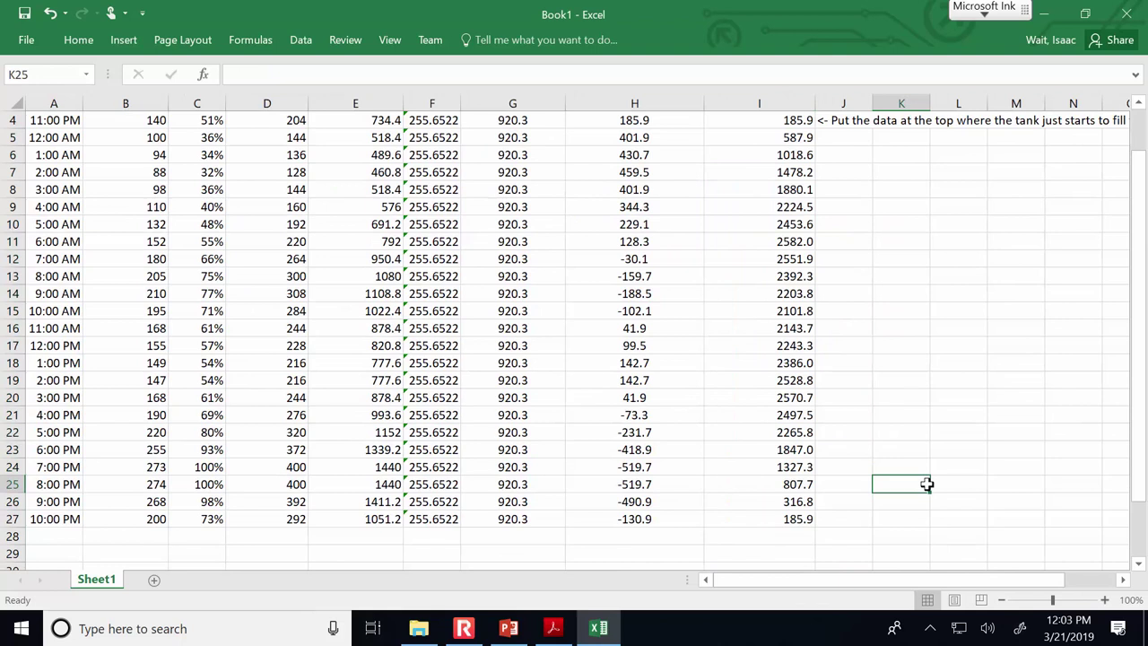
scroll(926, 484, "up", 1)
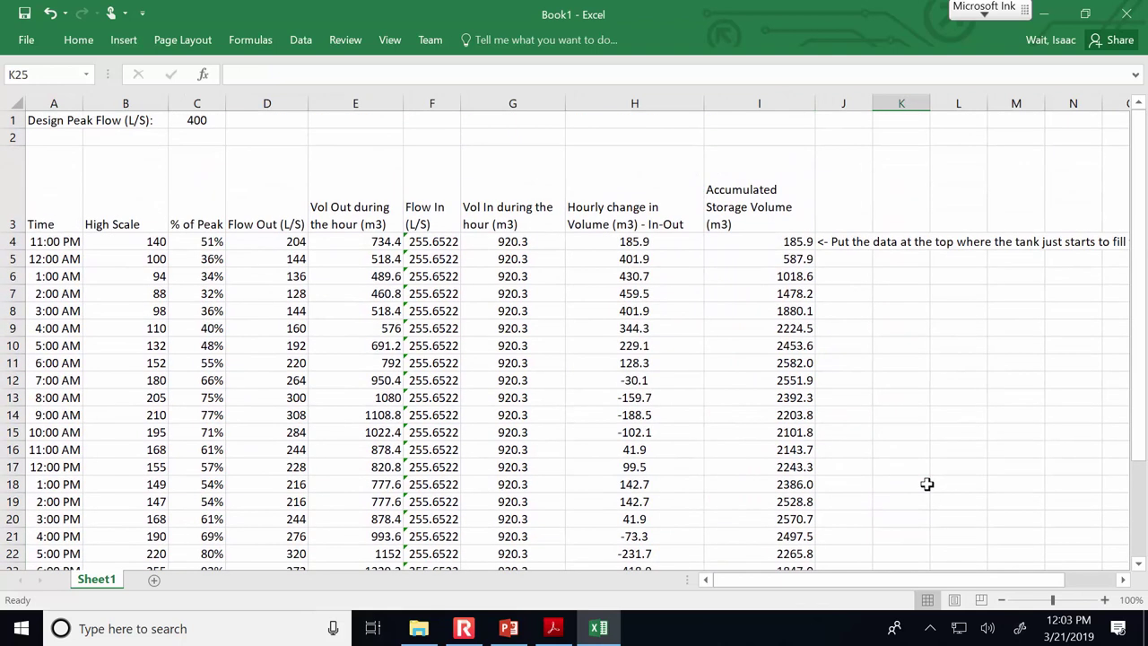
Check the formulas behind the first accumulated storage value in I4 and the first hourly volume change in H4
left_click(788, 243)
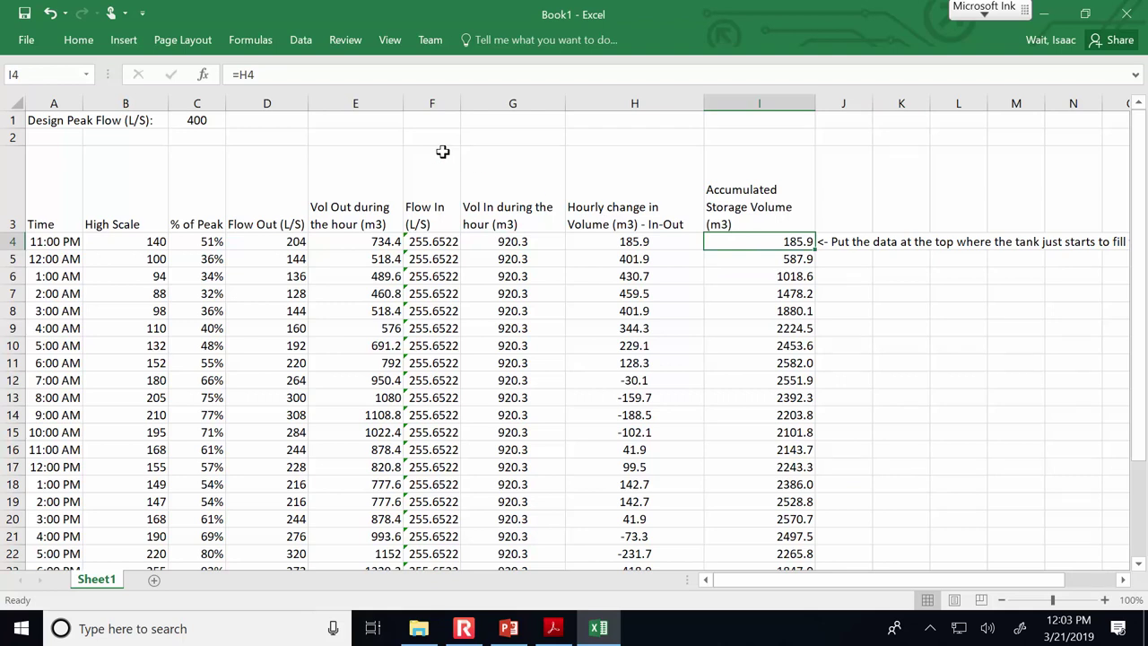
left_click(603, 239)
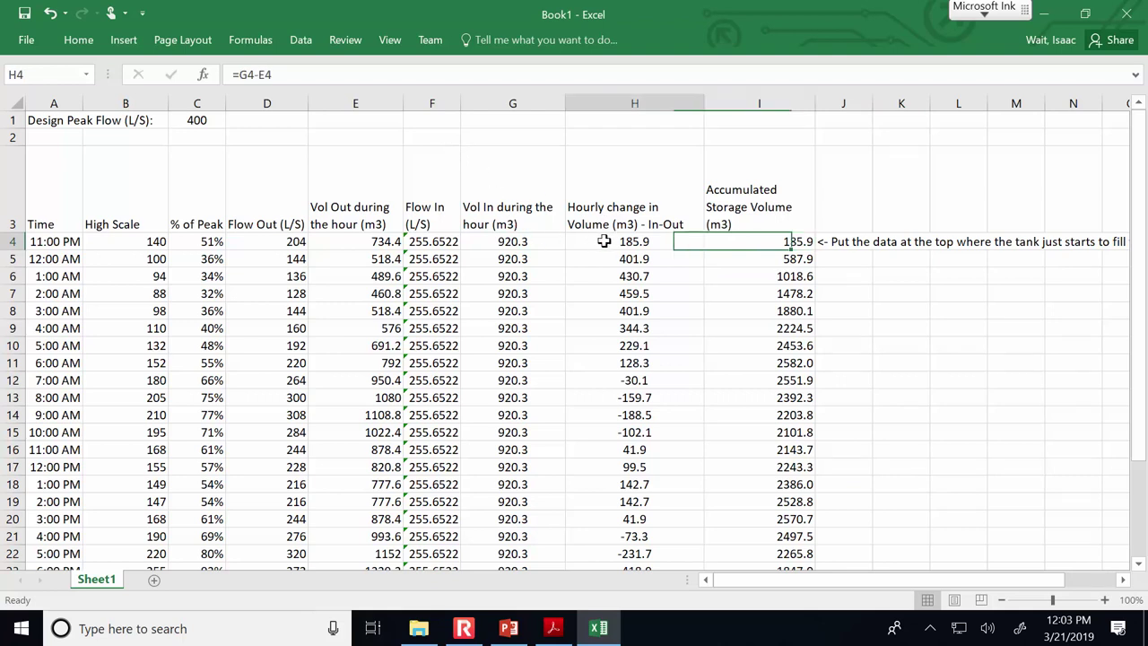
left_click(535, 75)
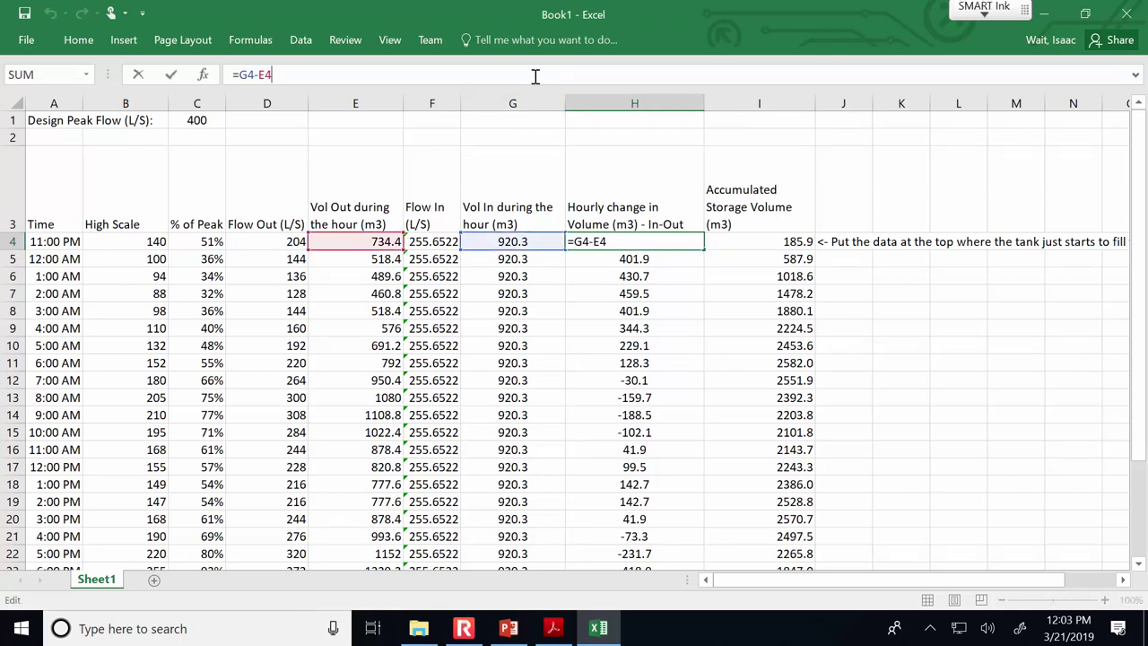
key("Escape")
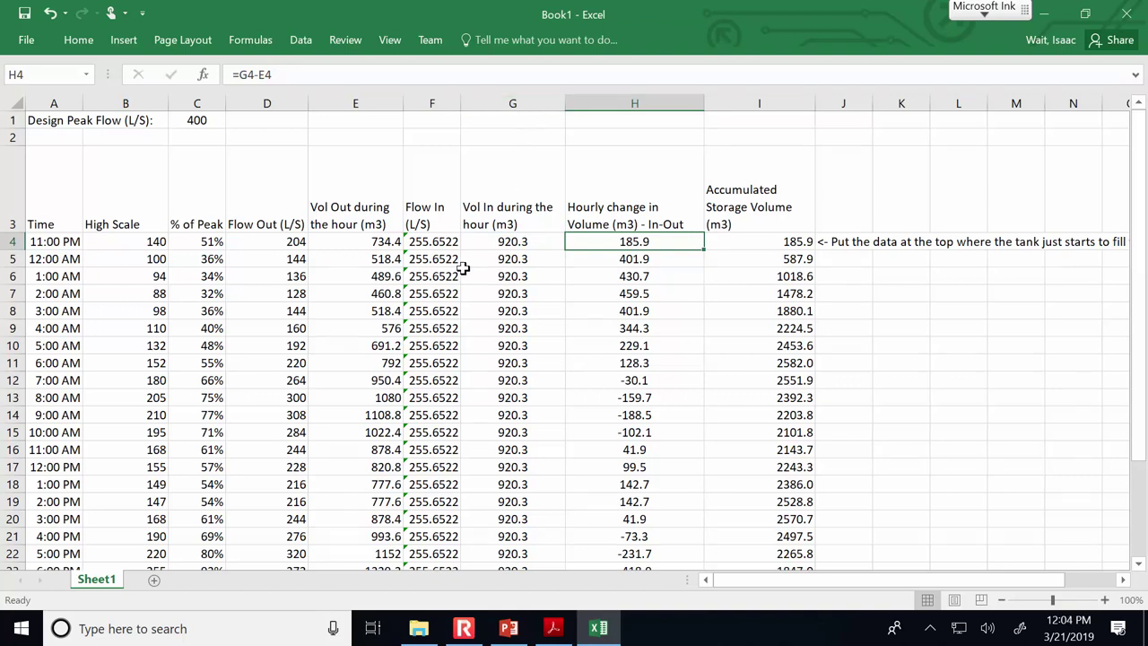
scroll(459, 272, "down", 2)
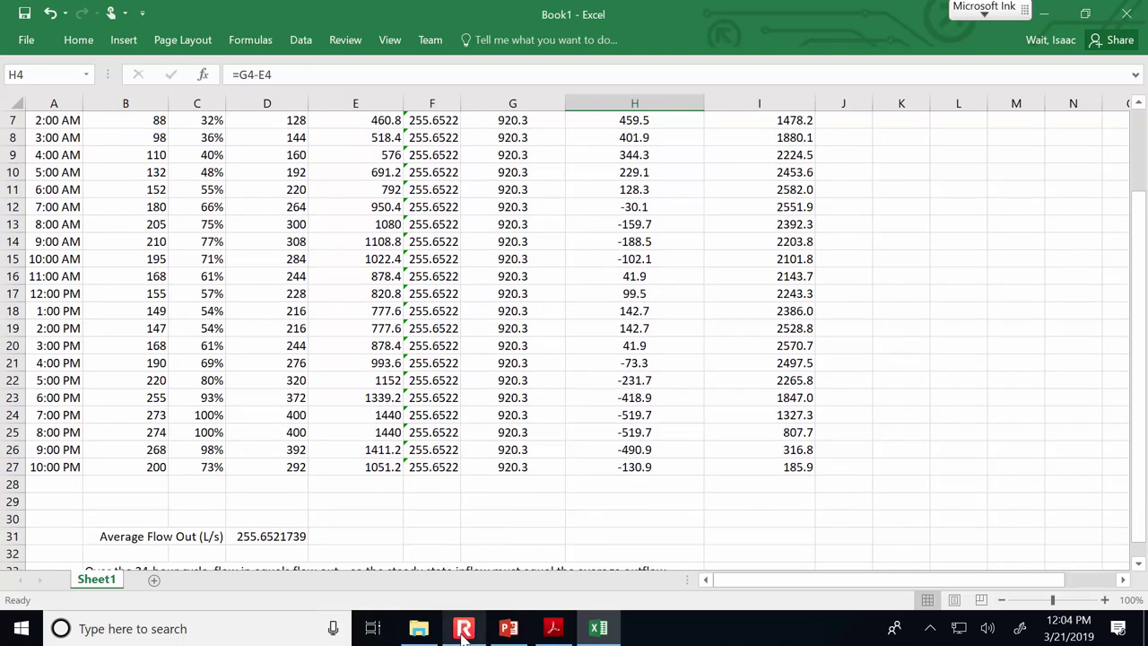
scroll(277, 407, "up", 2)
Examine the % of Peak values one by one from C4 through C27 for a wrong entry
left_click(215, 243)
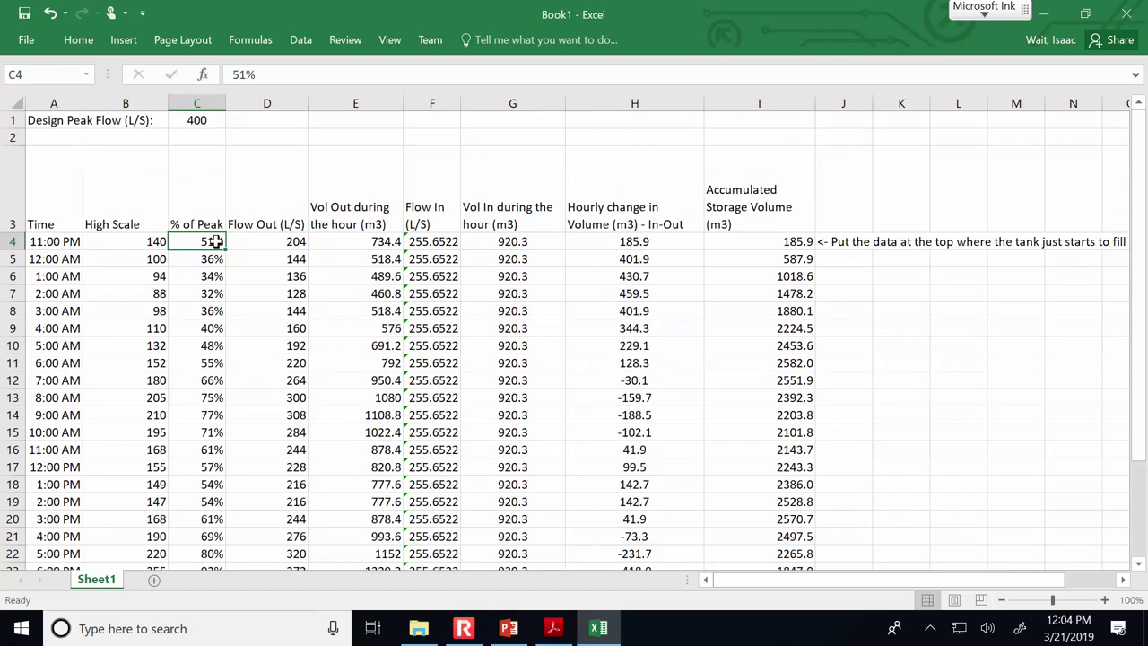
key("Down")
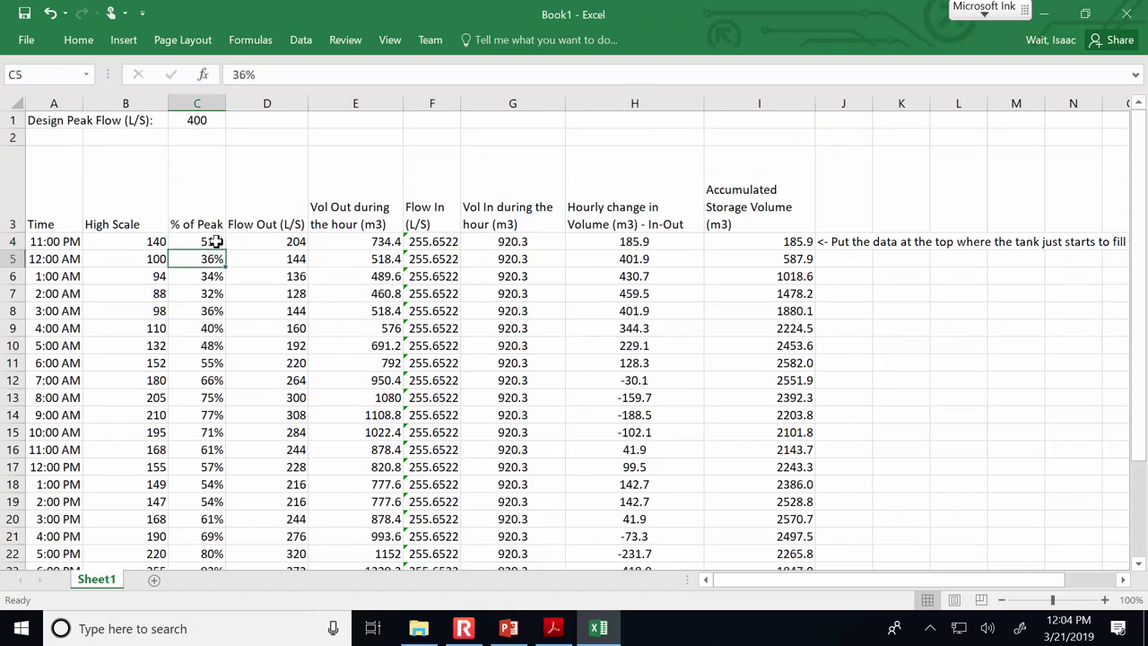
key("Down")
key("Down")
key("Down")
key("Down")
key("Down")
key("Down")
key("Down")
key("Down")
key("Down")
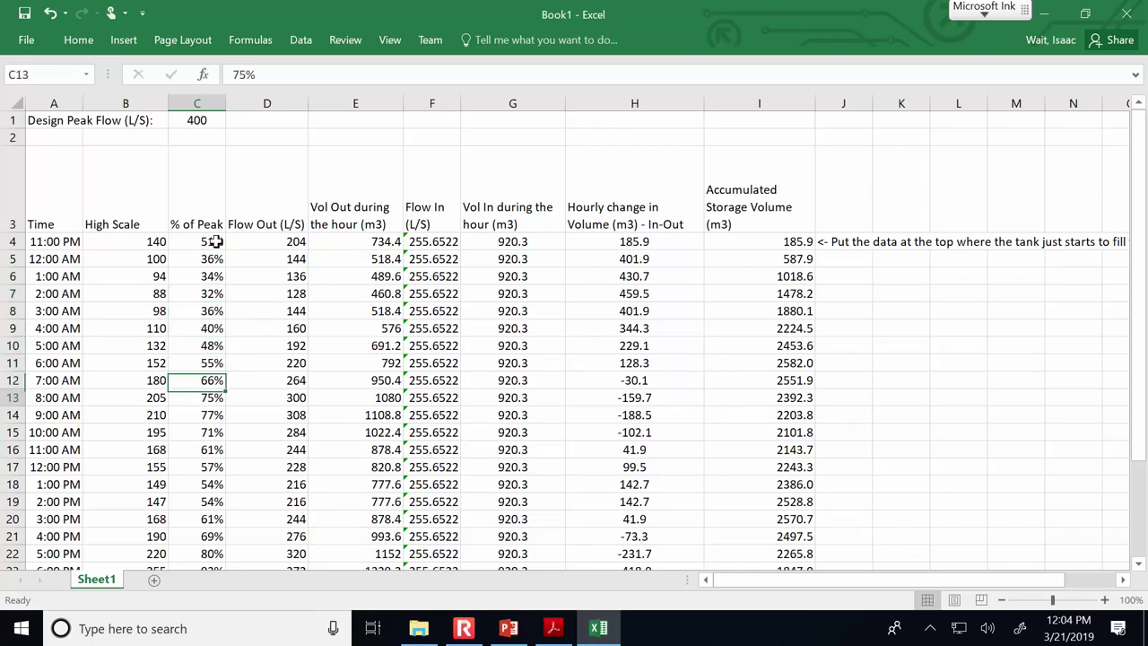
key("Down")
key("Down")
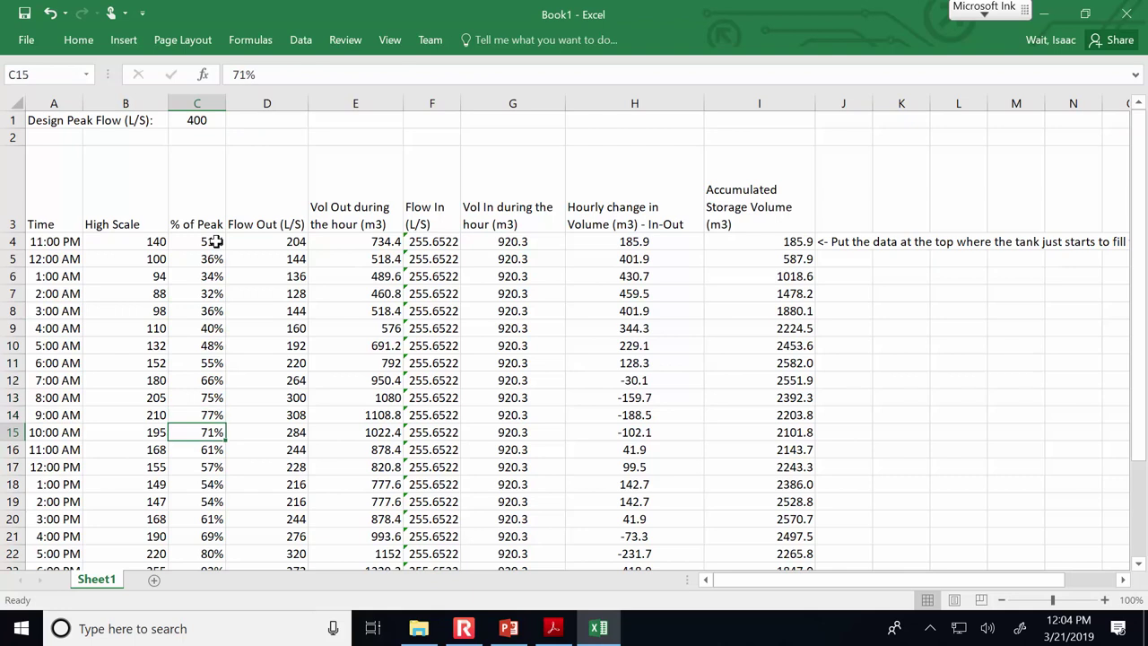
key("Down")
key("Down")
key("Down")
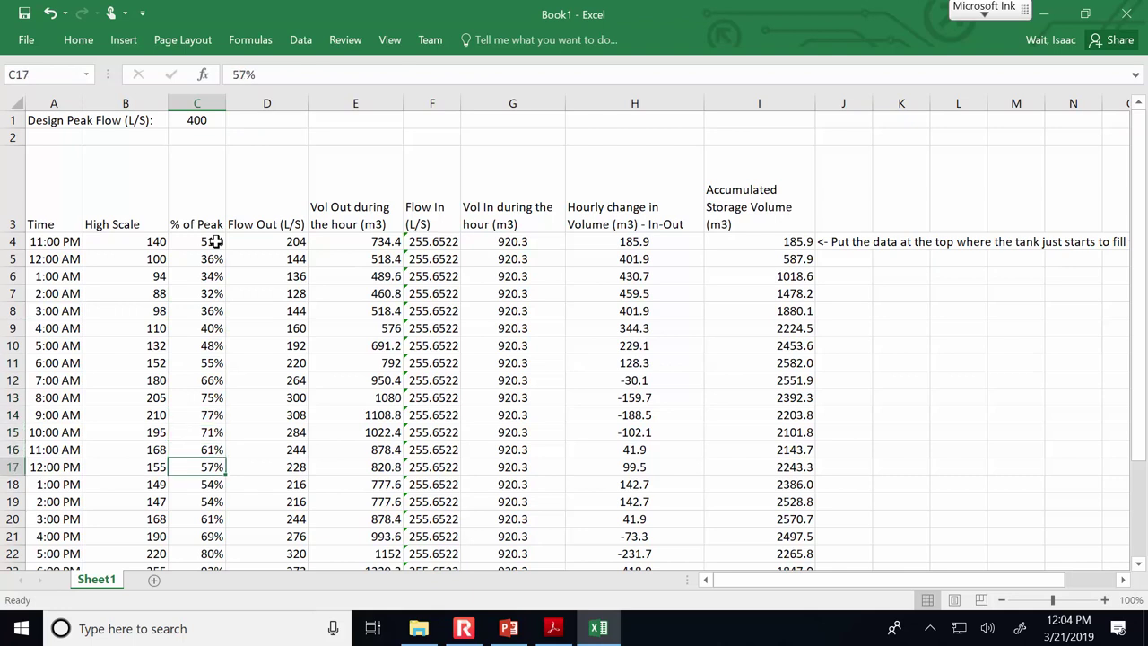
key("Down")
key("Down")
key("Down")
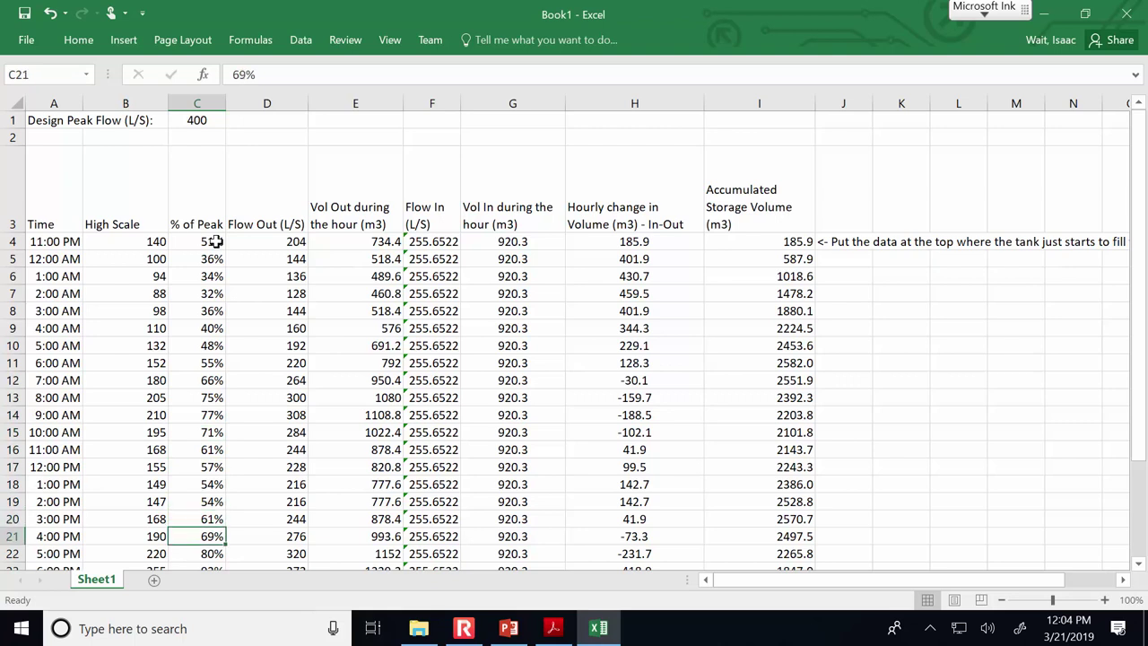
key("Down")
key("Down")
key("Down")
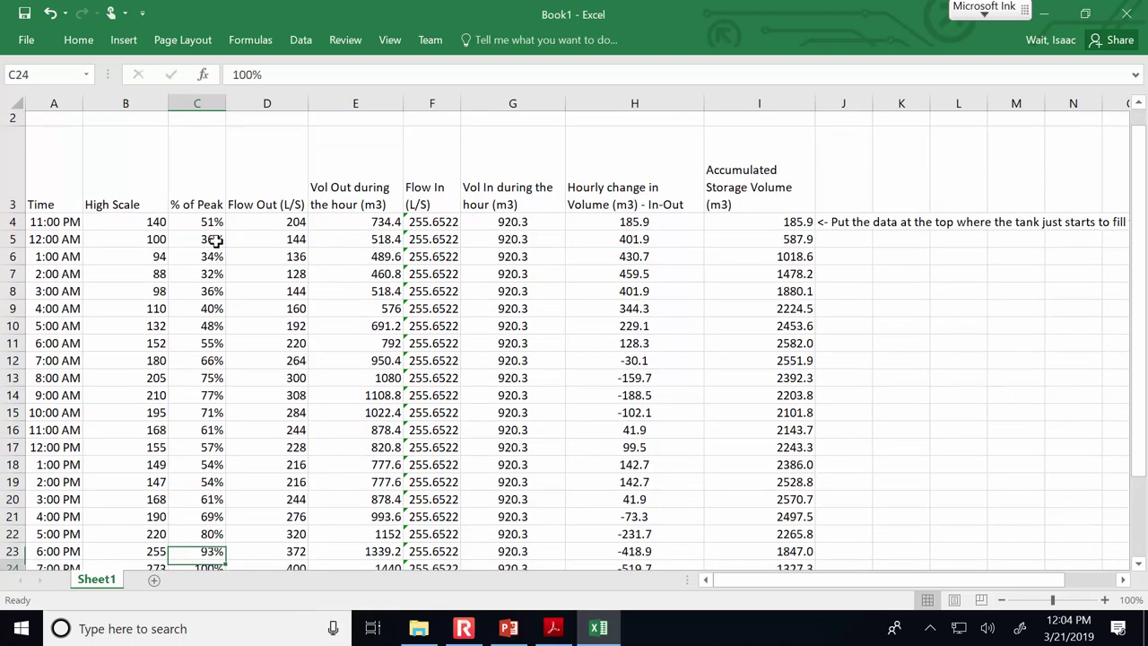
key("Down")
key("Down")
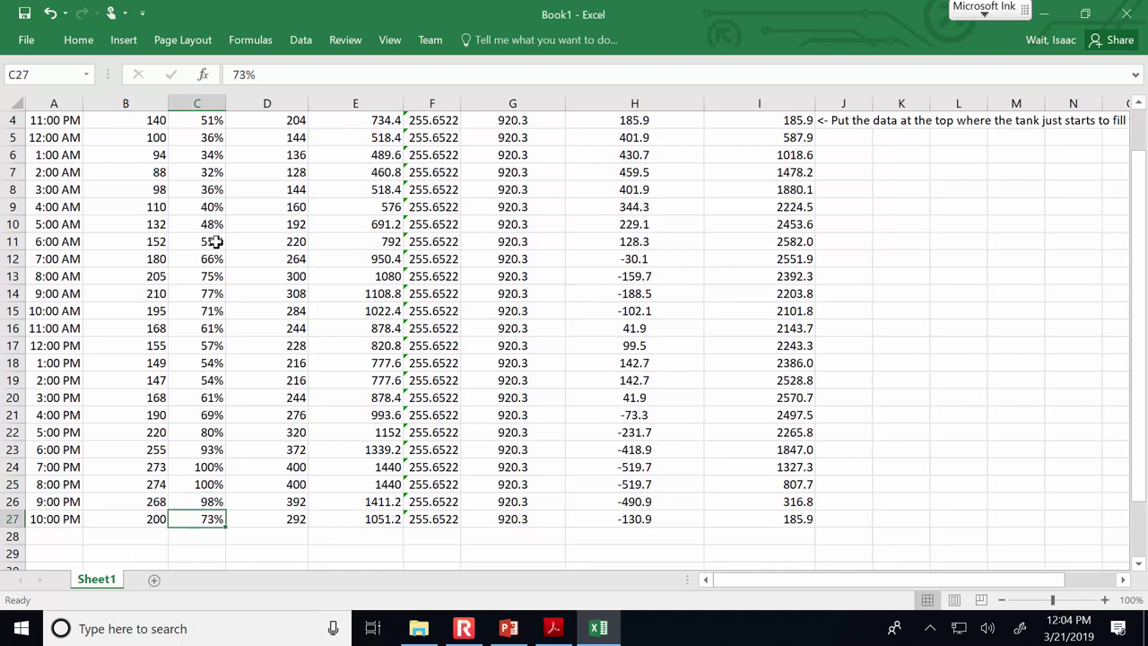
scroll(216, 241, "up", 2)
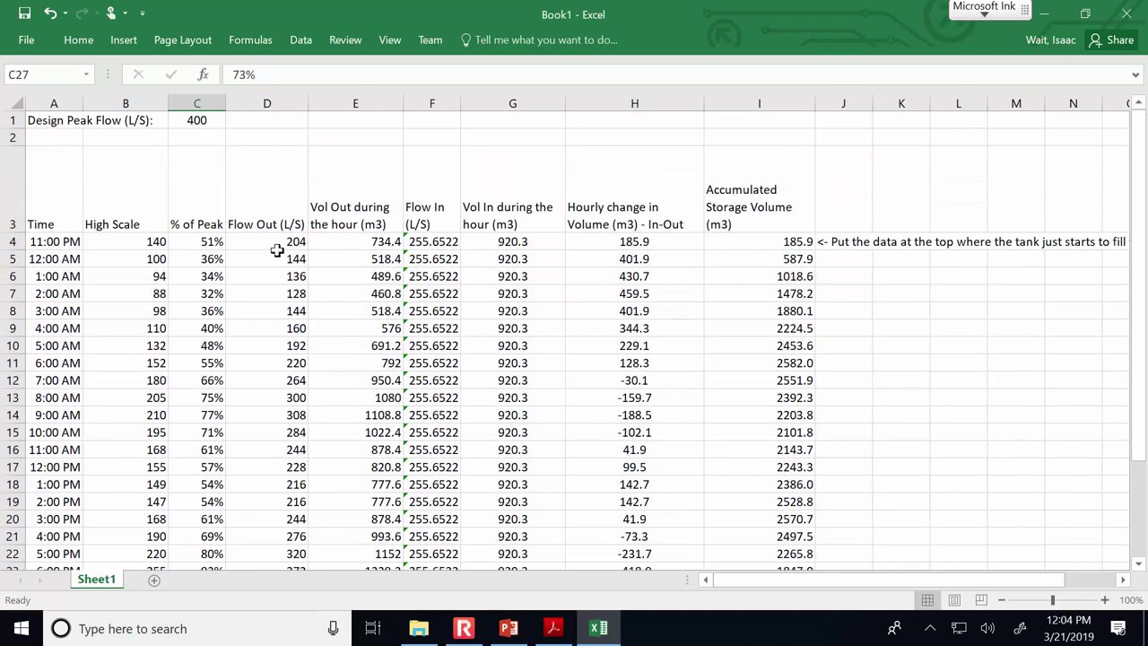
Check the Flow Out formula in D4 and the hourly inflow volume formula in G4
left_click(277, 247)
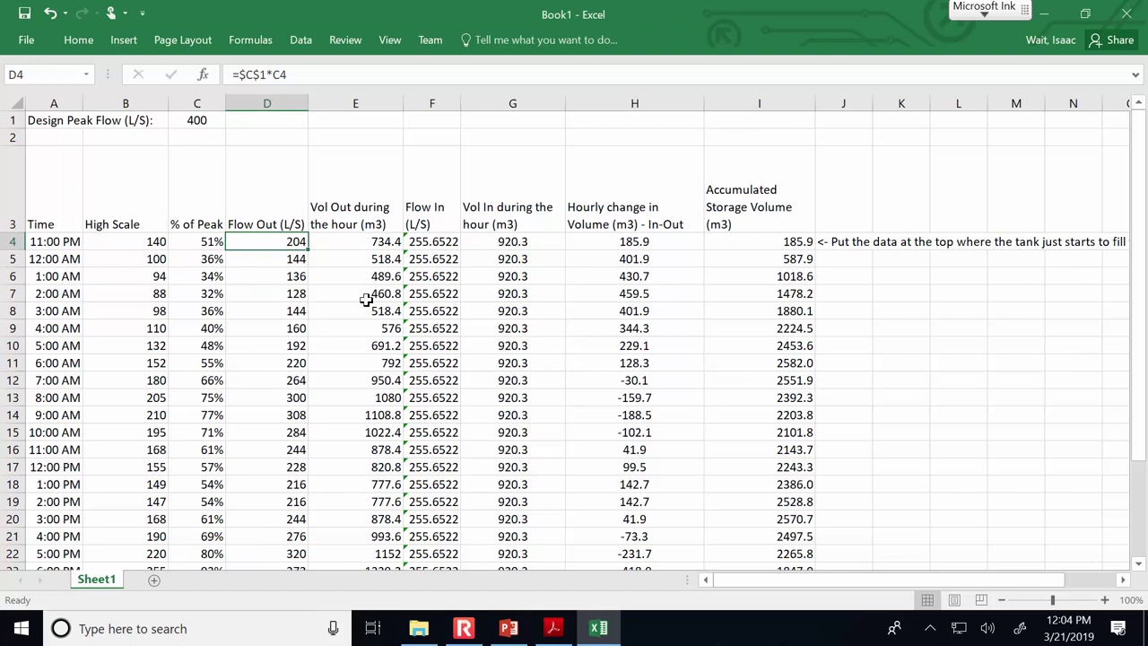
scroll(365, 299, "down", 1)
scroll(366, 299, "up", 1)
left_click(534, 242)
left_click(396, 78)
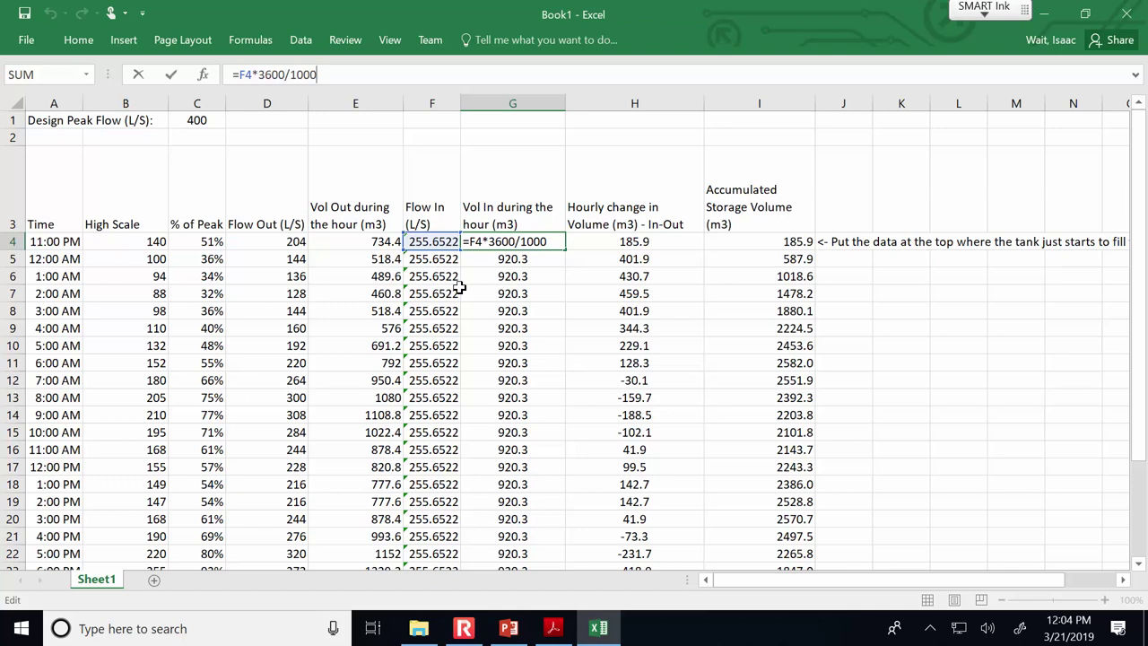
key("Escape")
Shorten the averaged range in the Average Flow Out formula in D31 to end at D27, giving =AVERAGE(D5:D27)
scroll(449, 305, "down", 2)
left_click(272, 533)
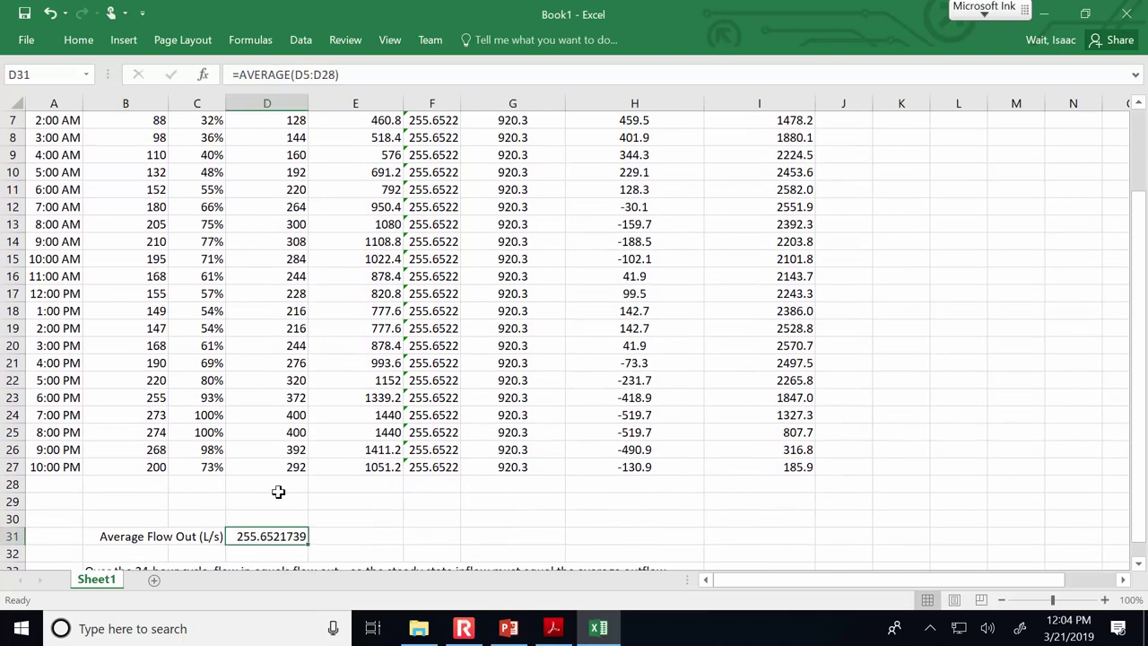
left_click(352, 75)
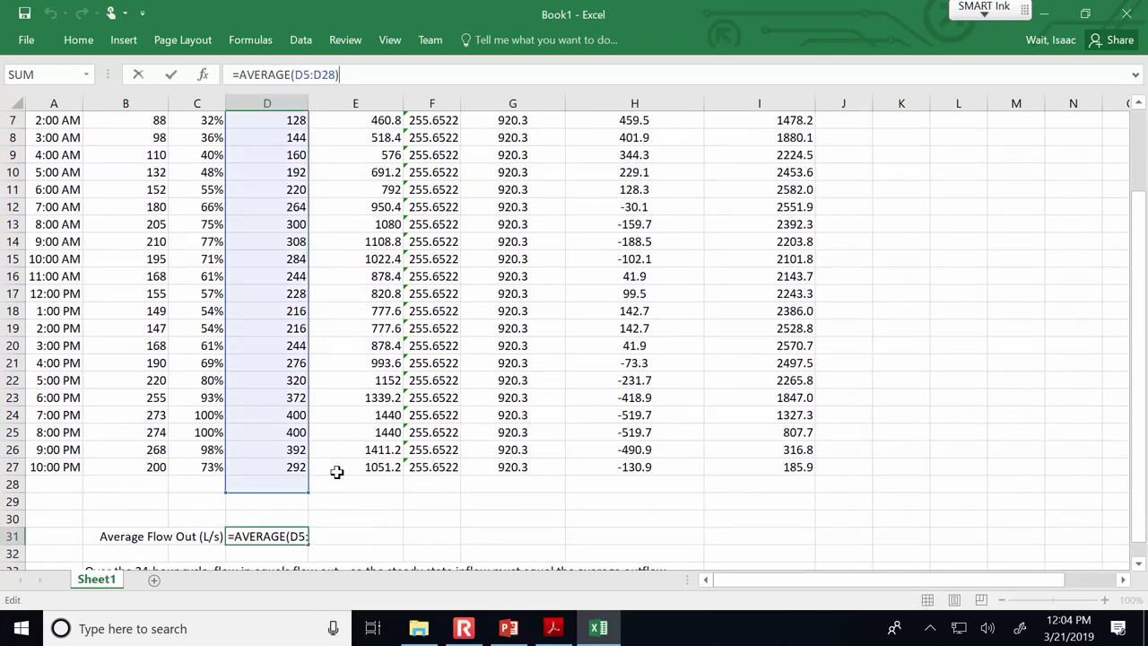
left_click_drag(305, 489, 308, 477)
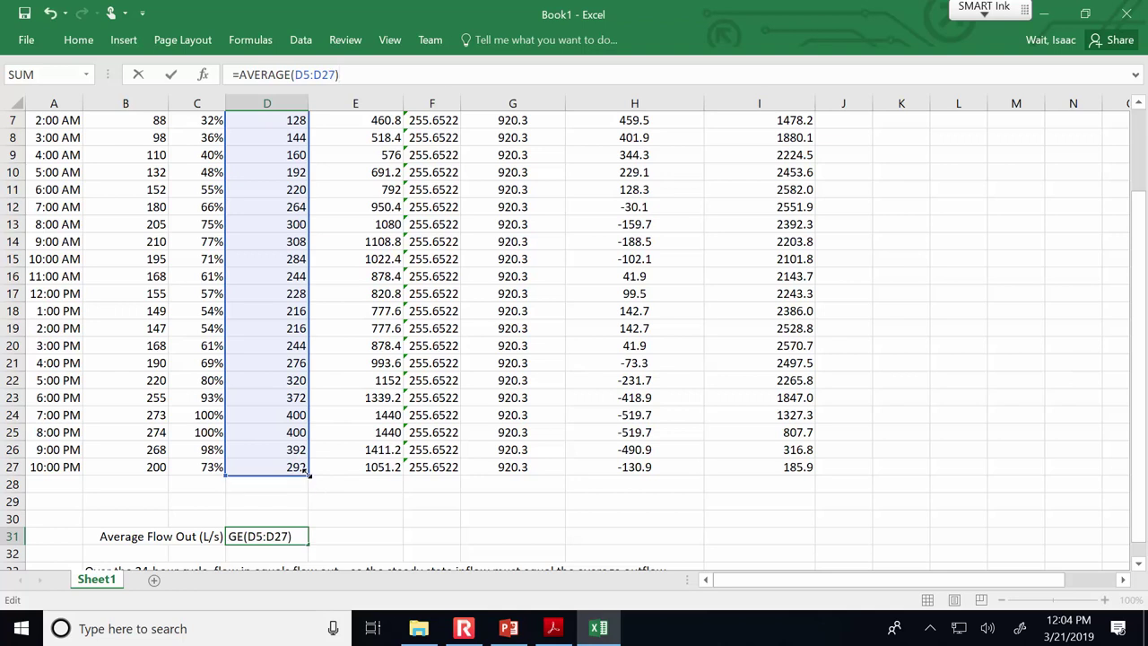
key("Return")
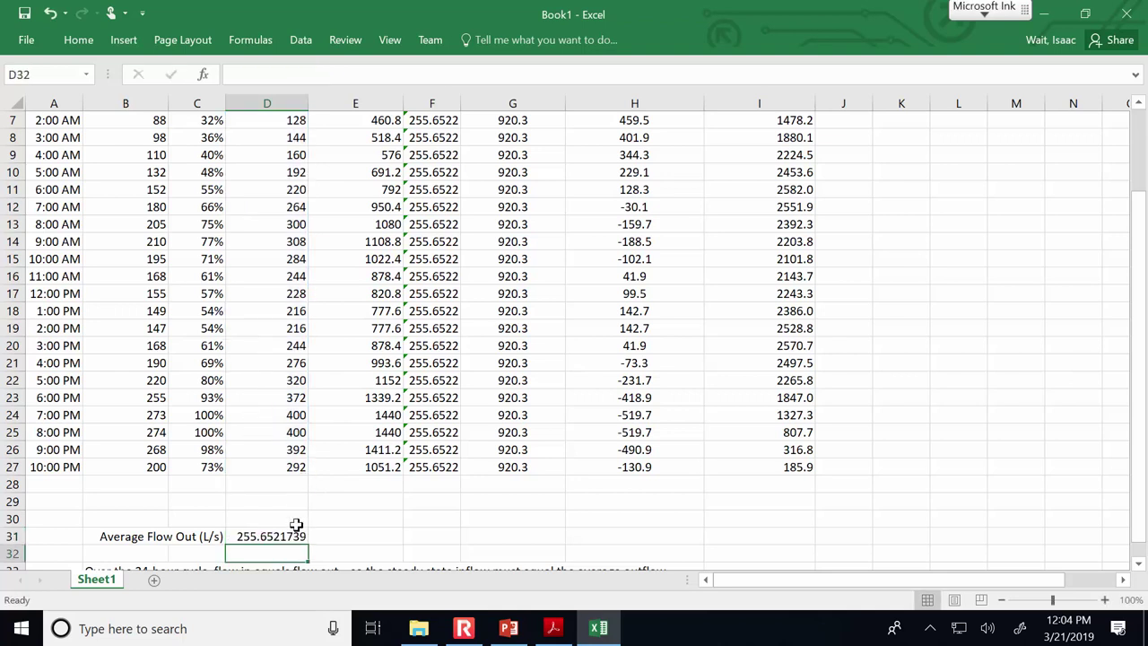
Extend the averaged range in D31 up to the first flow value so the formula reads =AVERAGE(D4:D27)
left_click(297, 534)
scroll(290, 343, "up", 2)
left_click(364, 73)
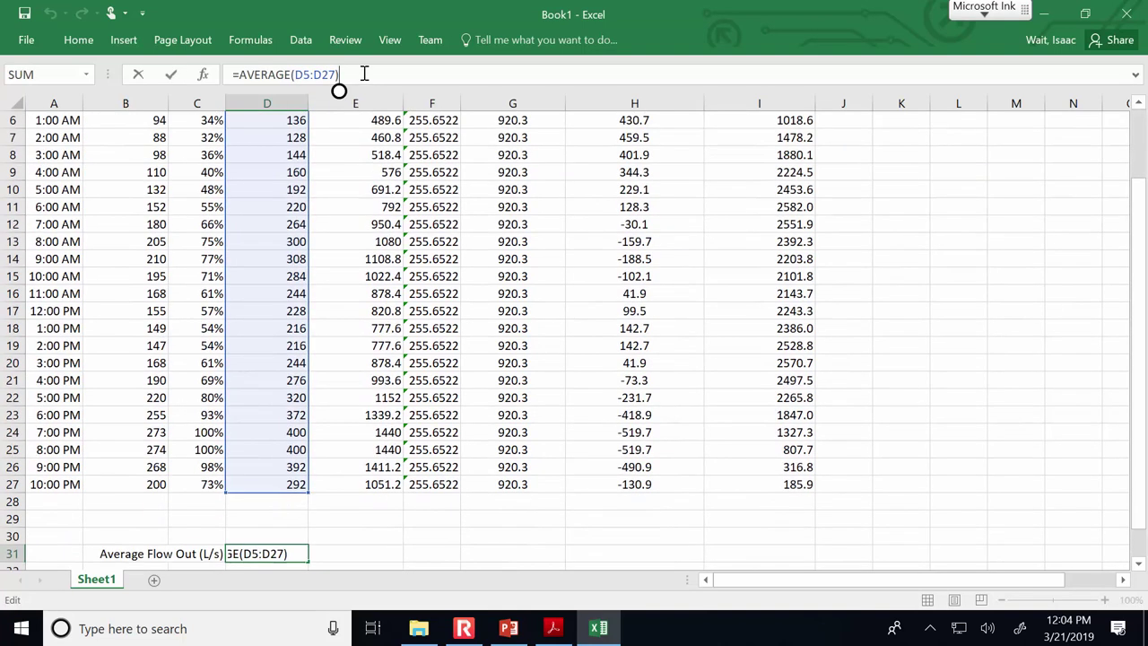
left_click_drag(1139, 369, 1144, 357)
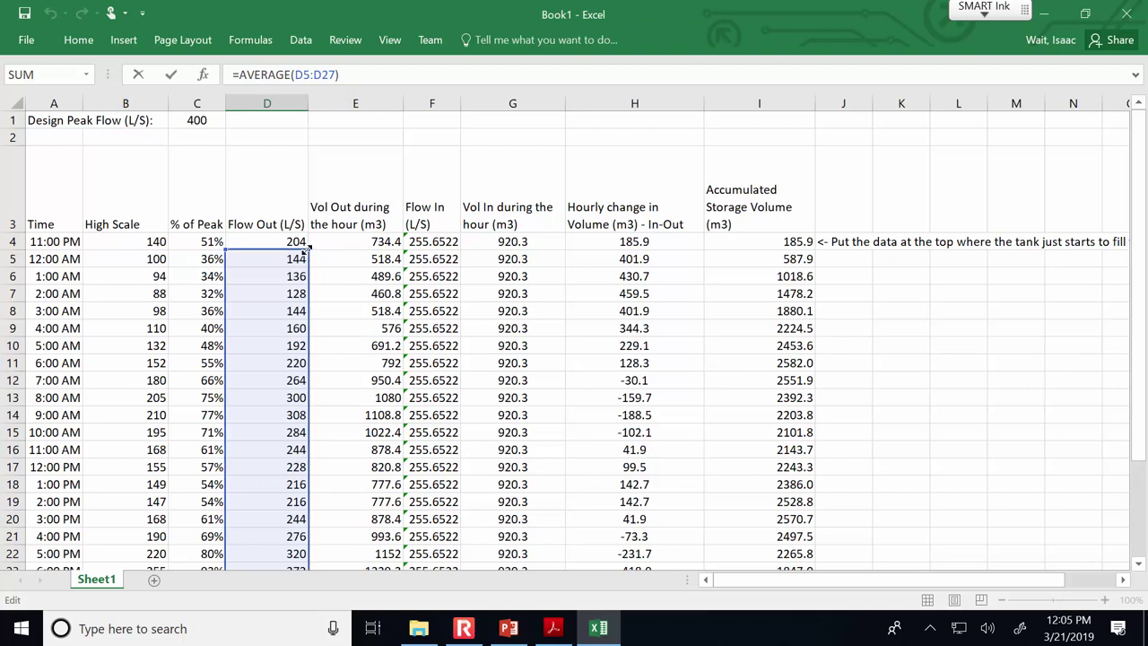
left_click_drag(305, 248, 308, 235)
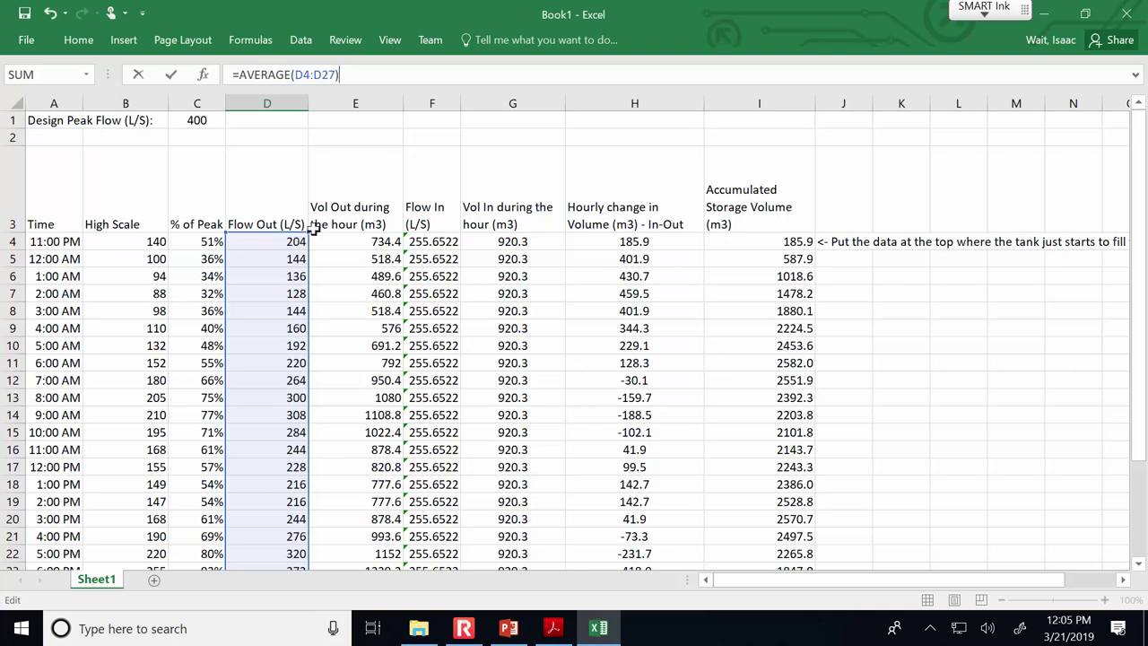
key("Return")
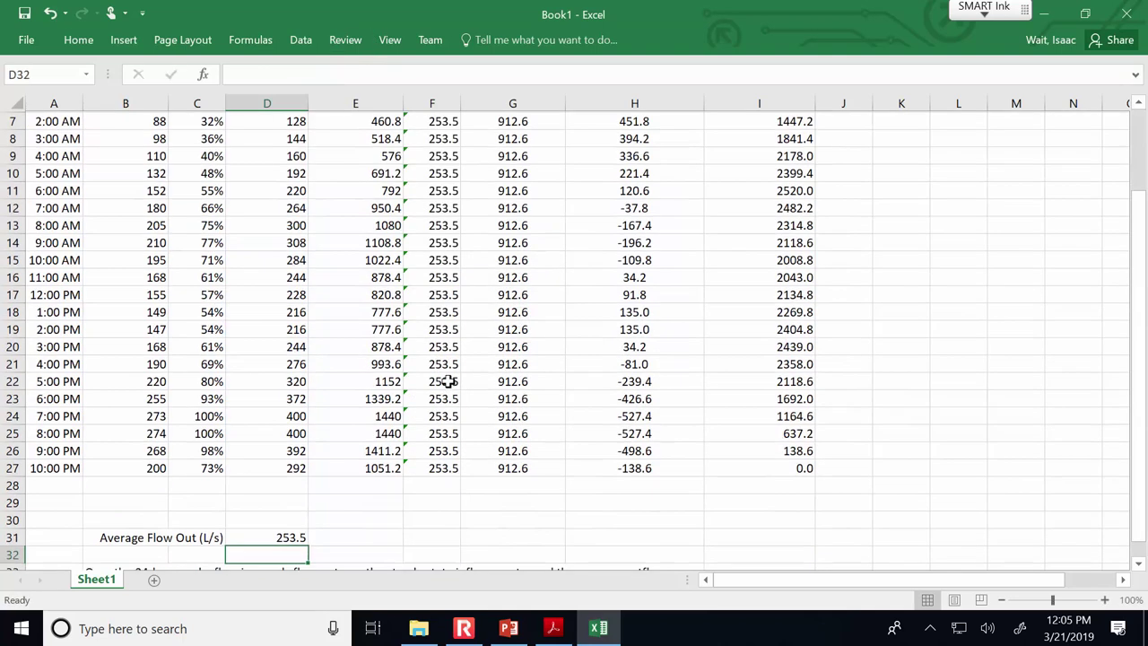
Review the recalculated average flow in D31 and the accumulated storage values from I4 through I27
scroll(296, 448, "down", 1)
left_click(296, 482)
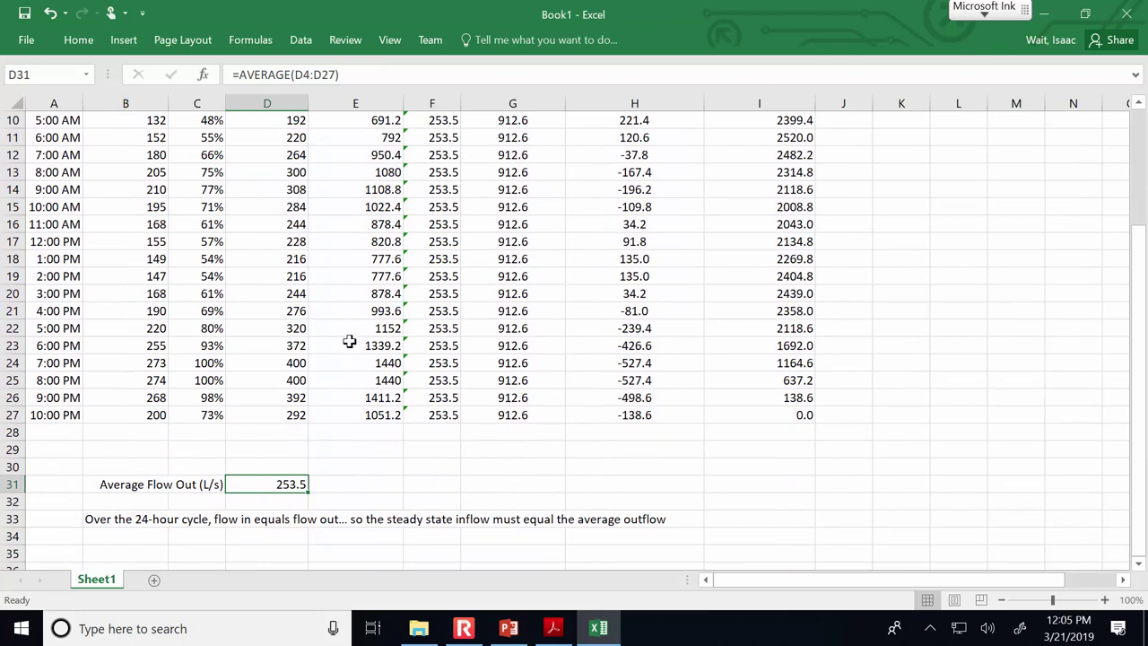
left_click(776, 414)
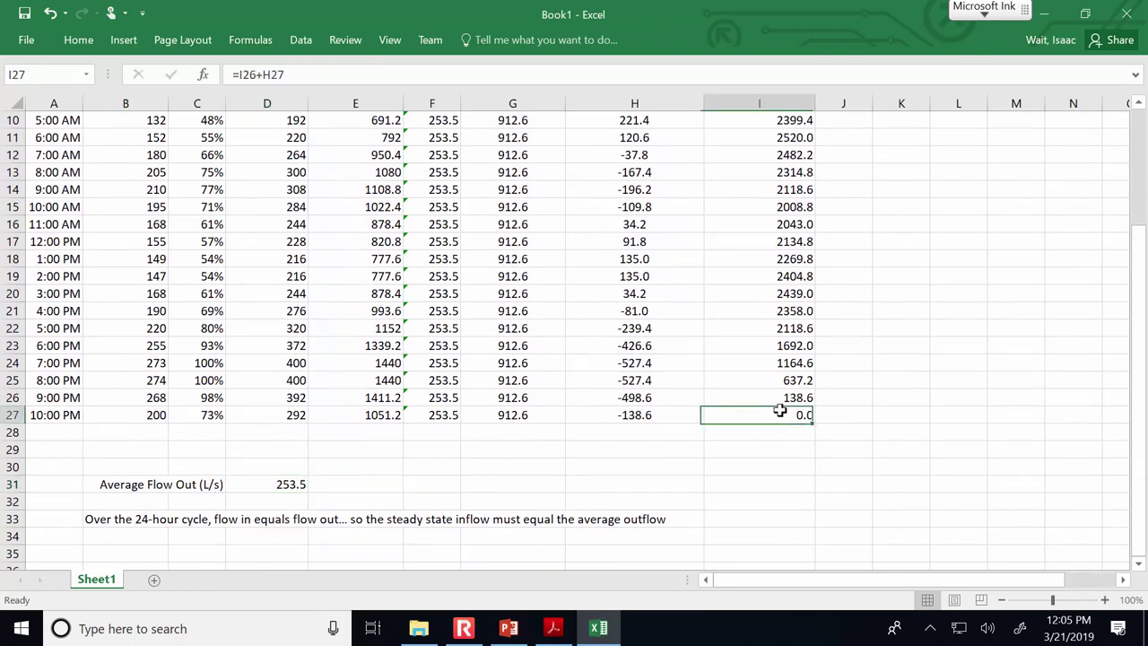
scroll(877, 444, "up", 3)
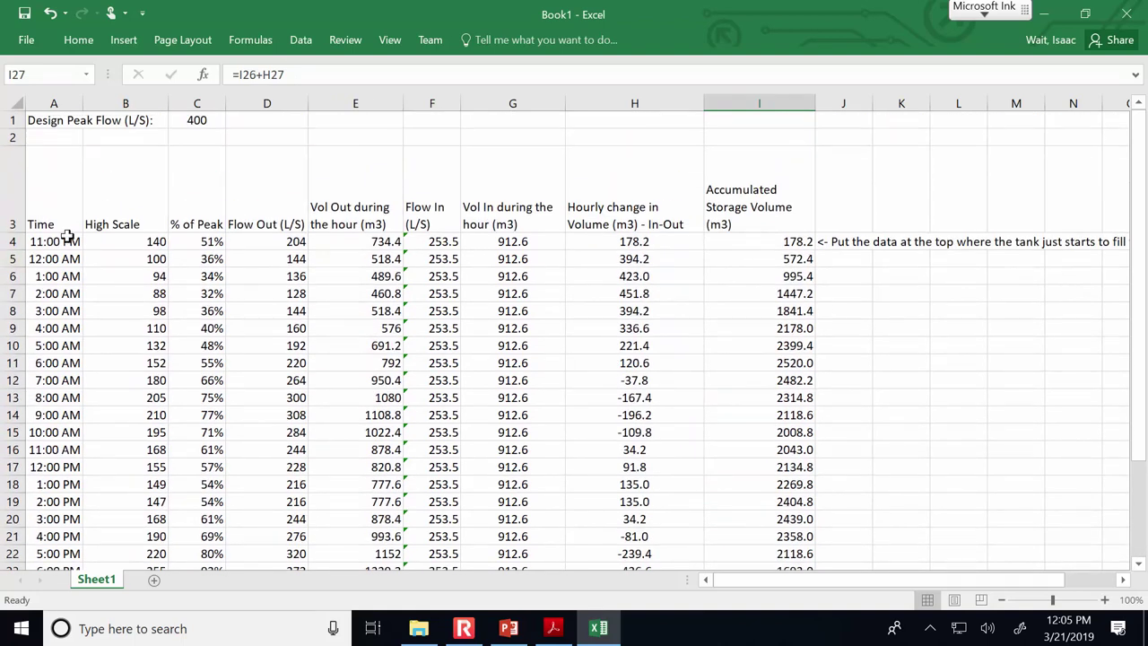
left_click(775, 242)
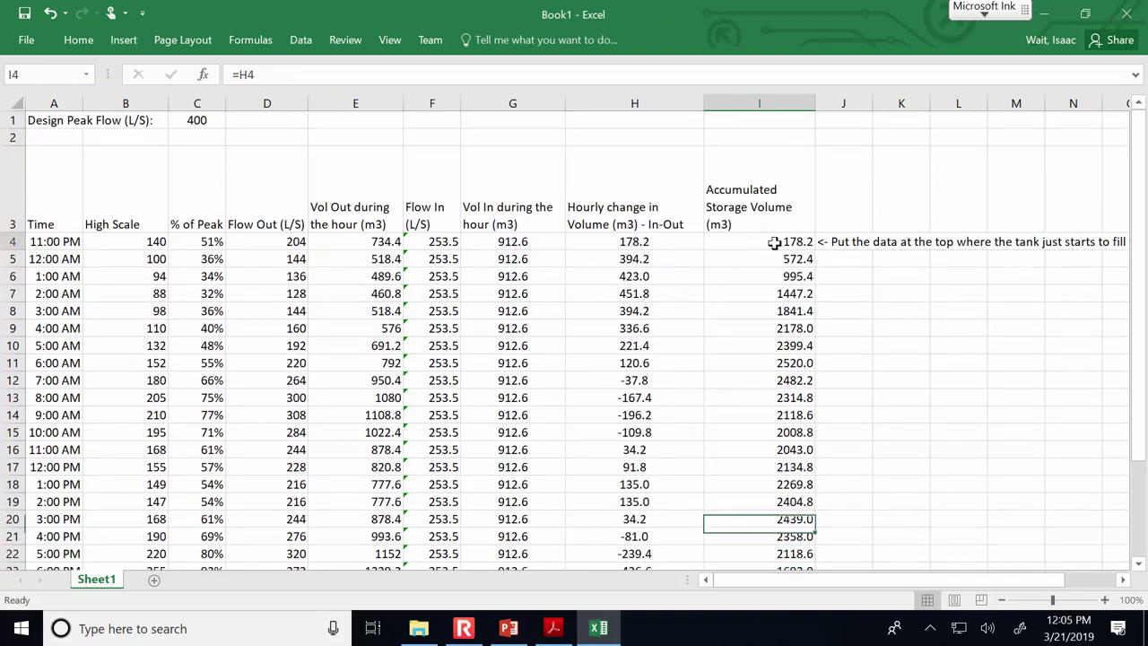
left_click_drag(796, 242, 797, 397)
scroll(798, 430, "down", 1)
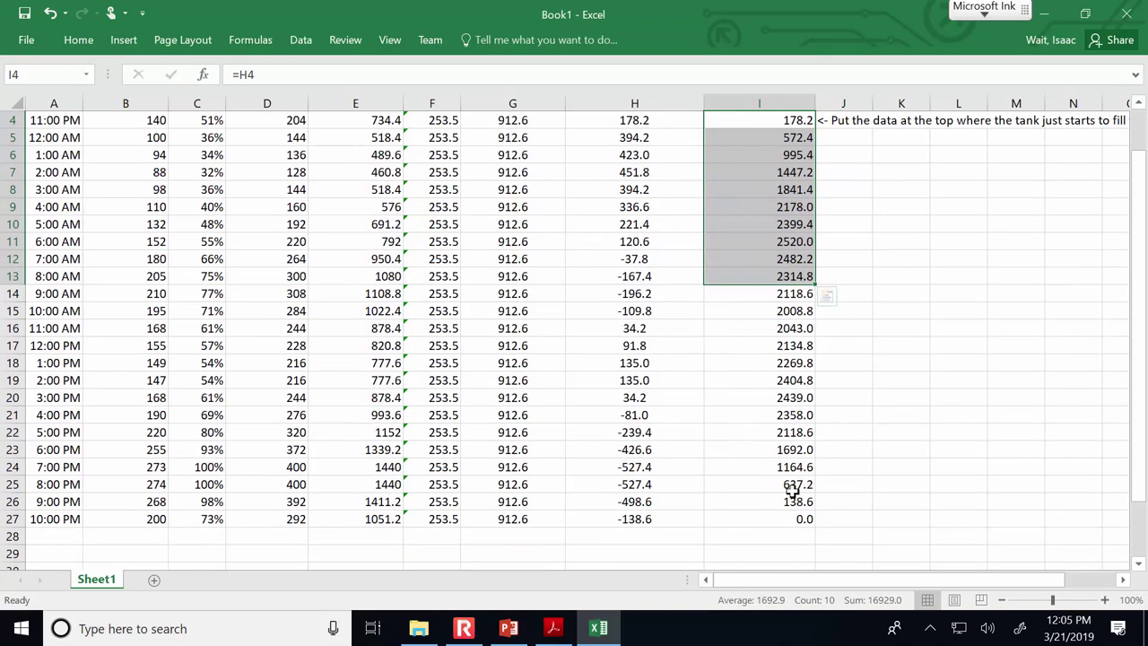
left_click(791, 518)
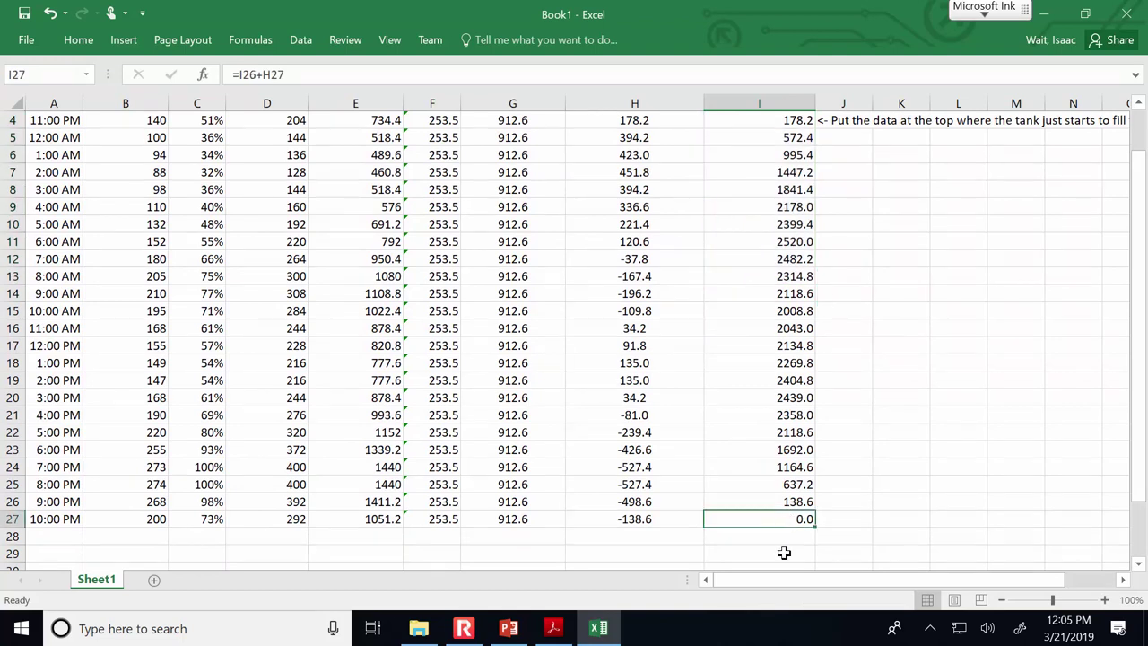
Enter the formula =MAX(I4:I27) in I29 to find the peak accumulated storage volume
left_click(773, 552)
type("=max)(")
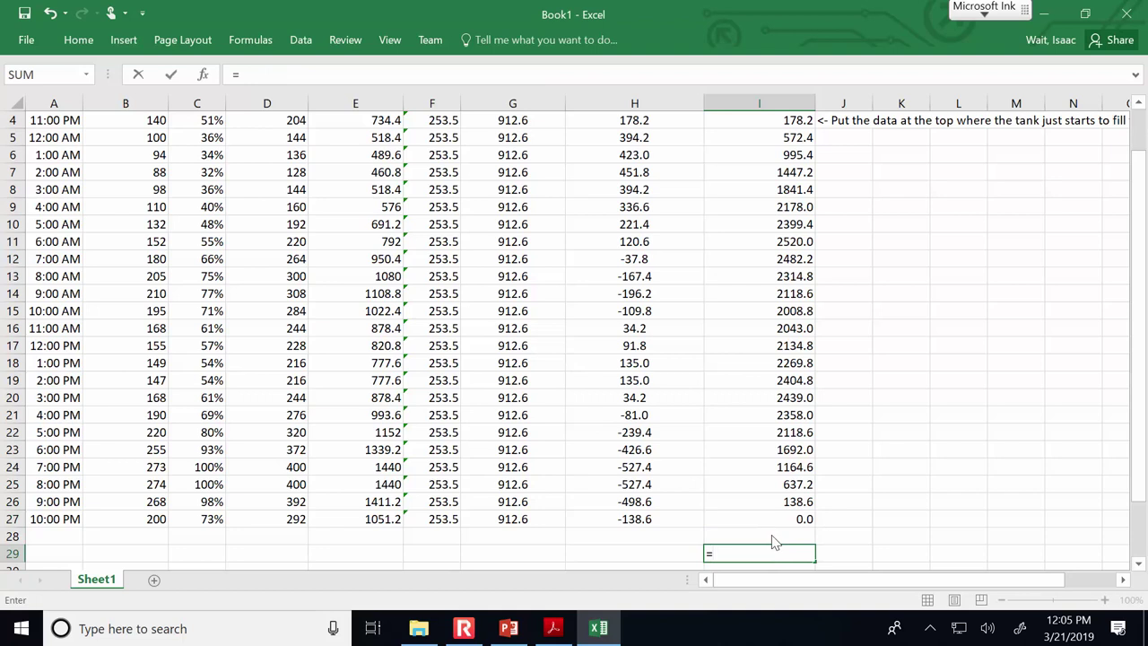
key("BackSpace")
key("BackSpace")
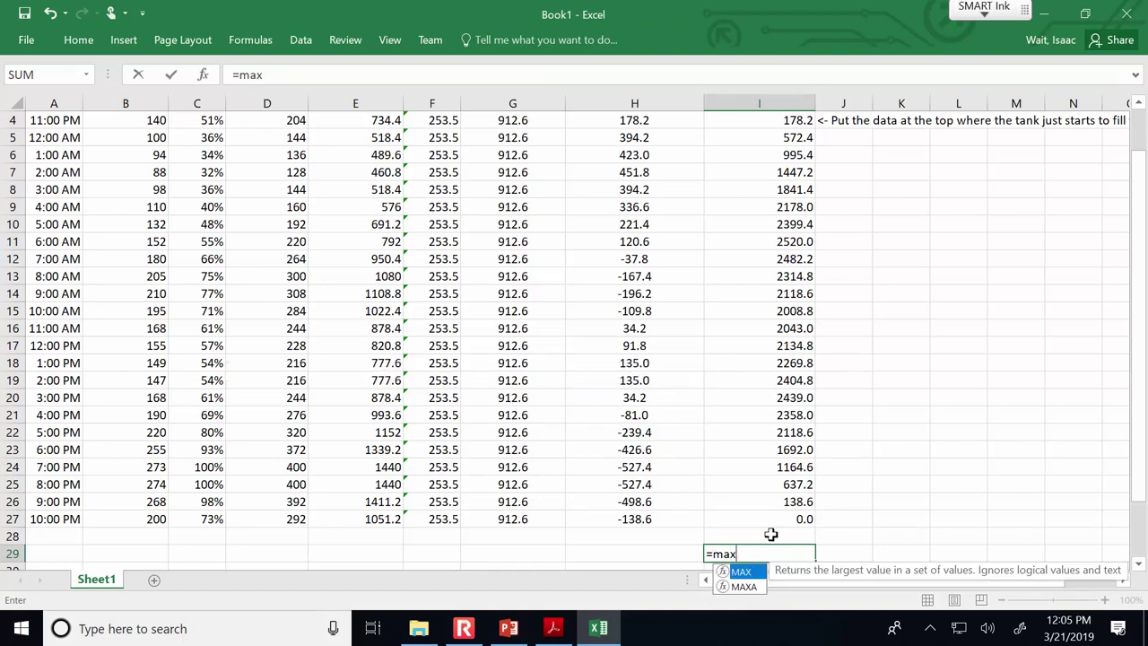
type("(")
left_click_drag(771, 523, 789, 220)
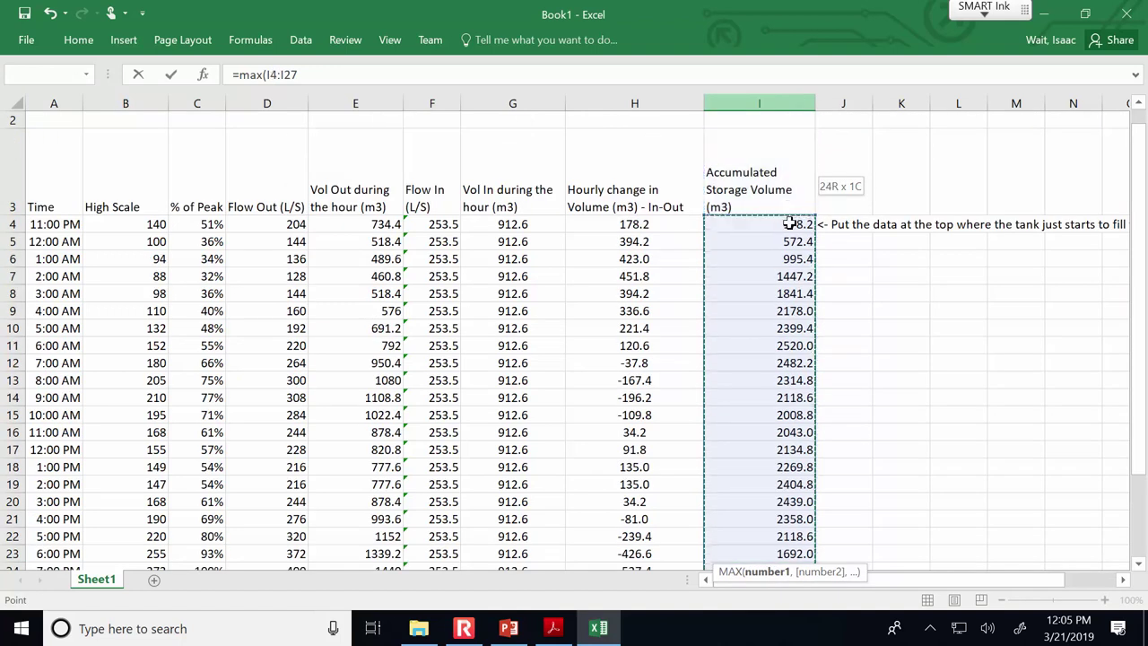
key("Return")
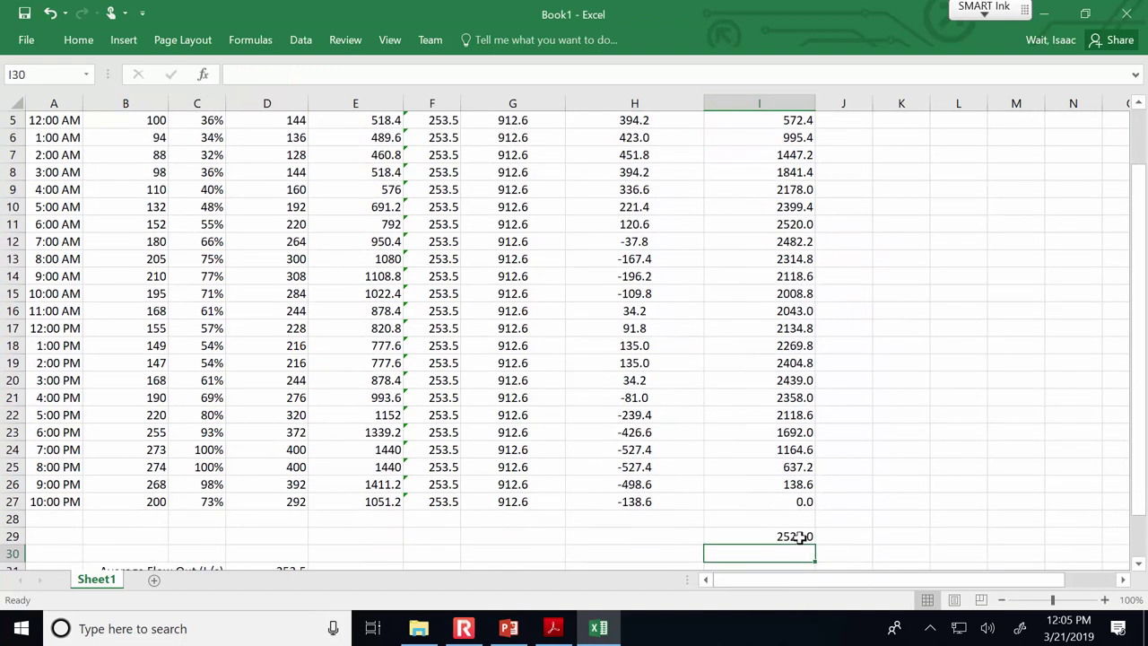
left_click(800, 538)
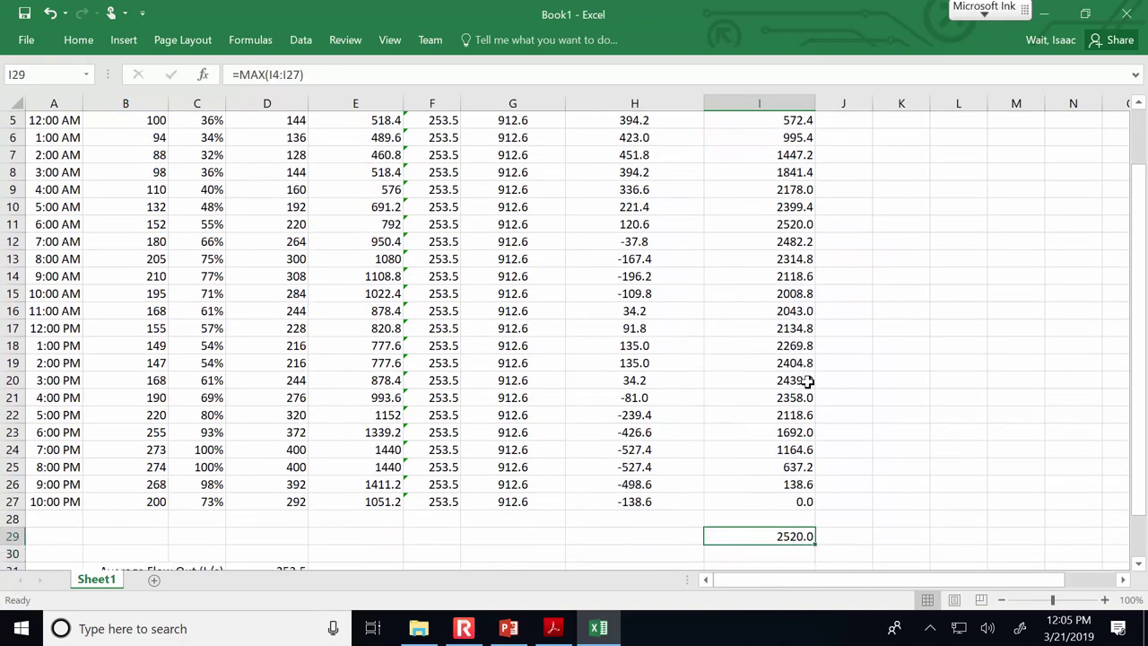
Make the peak accumulated storage volume in I11 bold
scroll(803, 408, "up", 1)
left_click(790, 346)
left_click(49, 45)
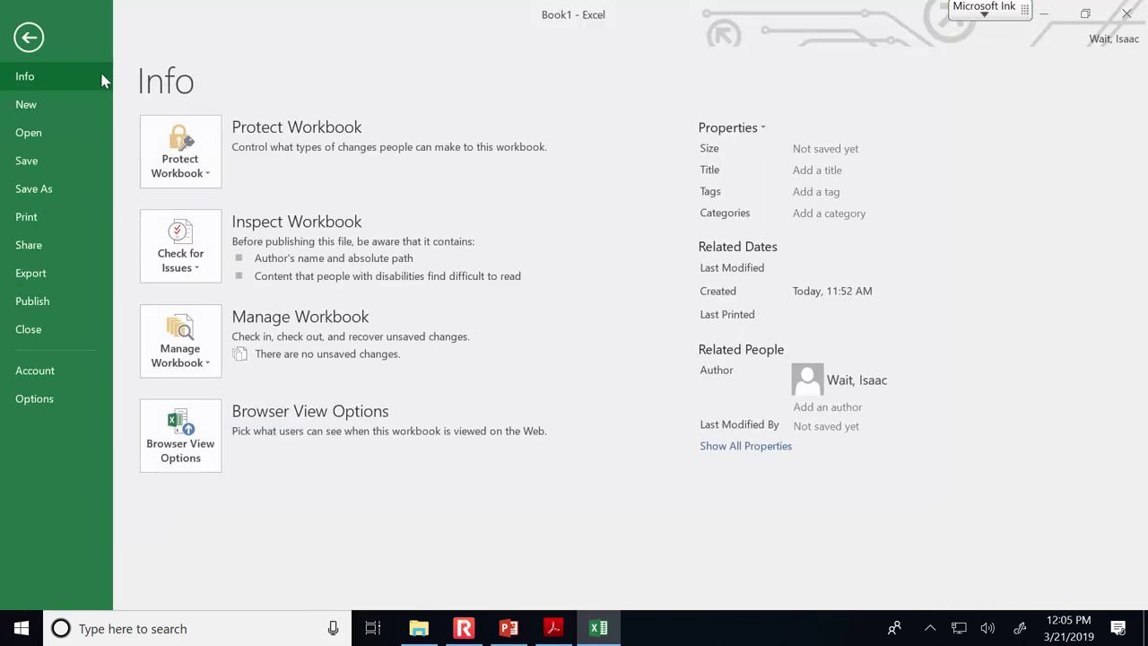
key("Escape")
left_click(141, 93)
Add the note "<- Required volume that must be stored" in J11 and "so design the tank to be 1.25x this size" in J12
left_click(852, 342)
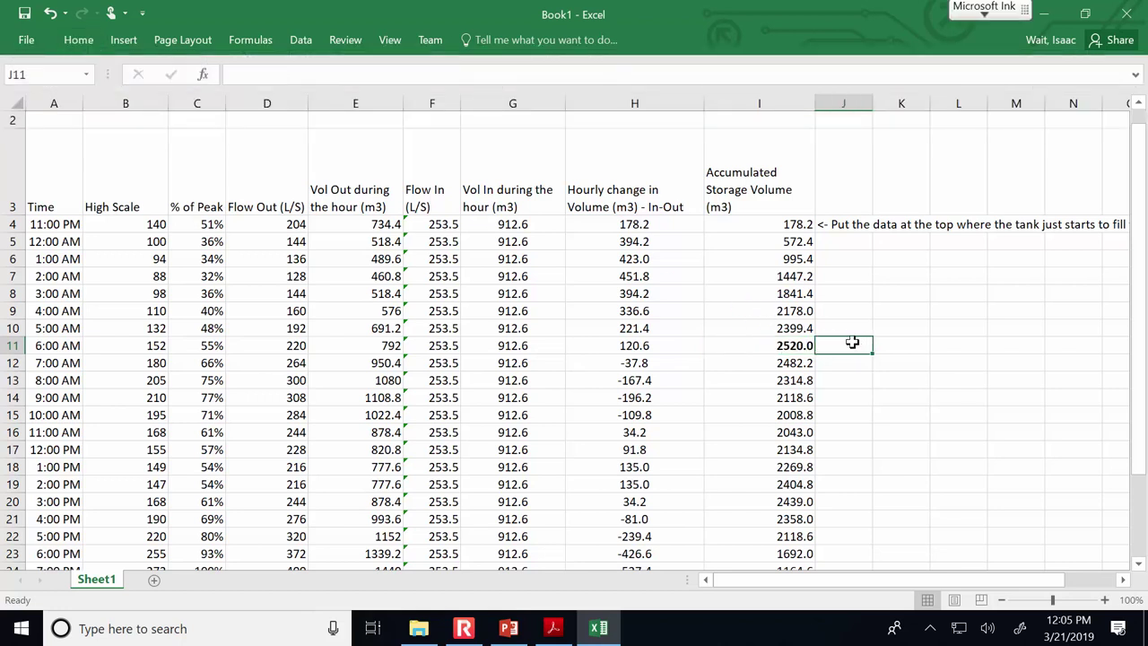
type("<-")
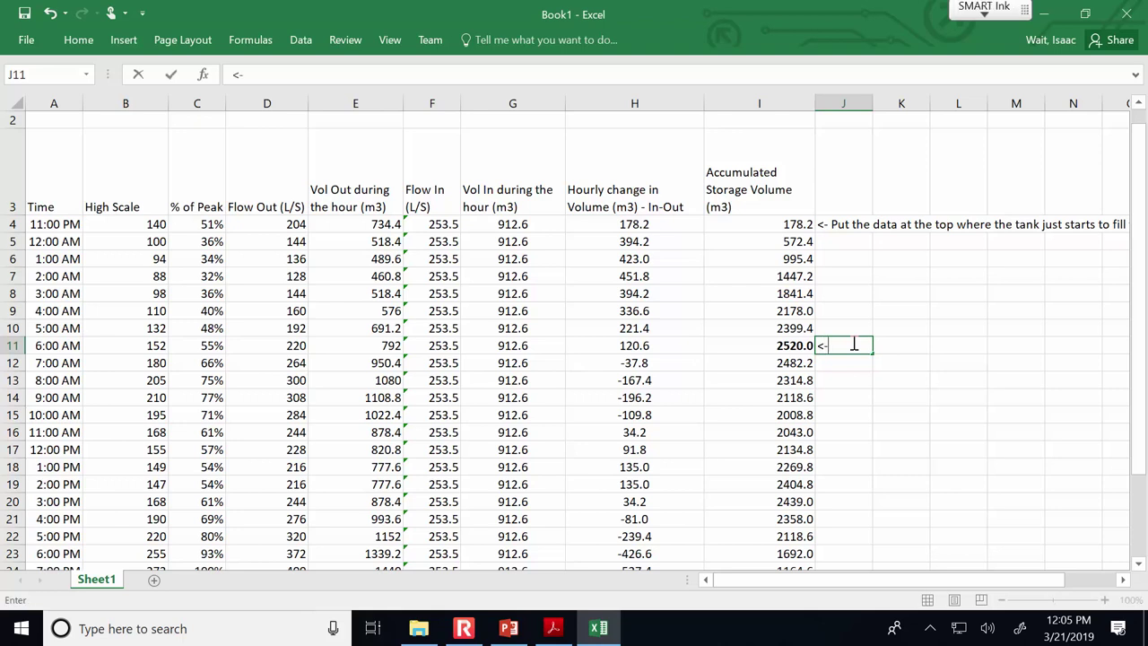
type(" Required volu")
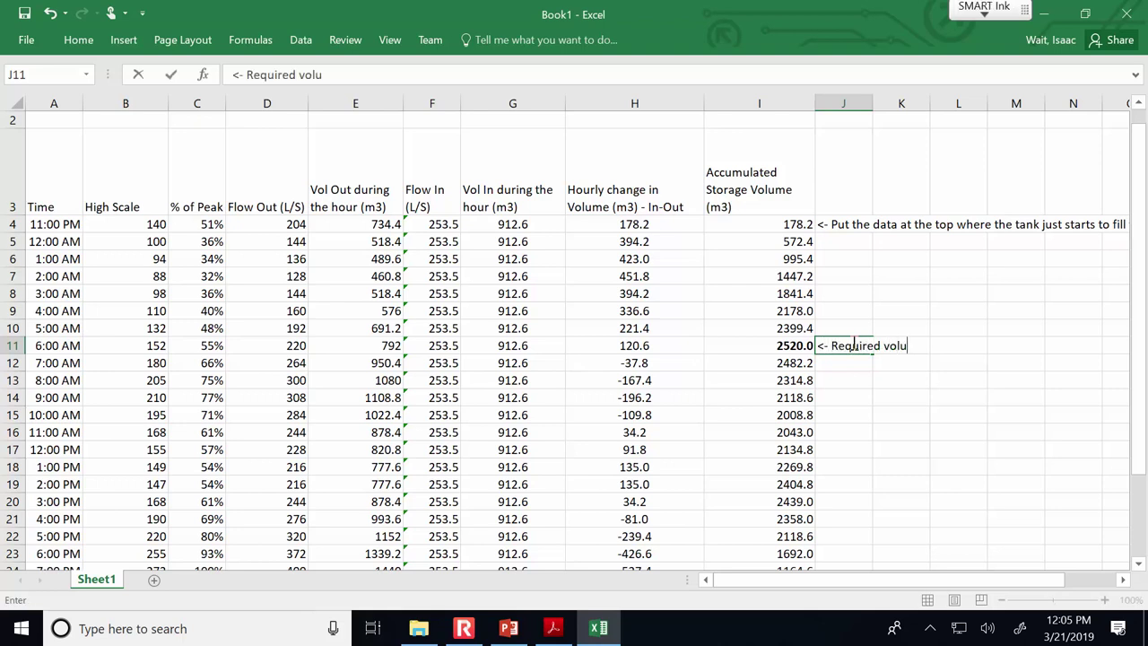
type("me that must be stored")
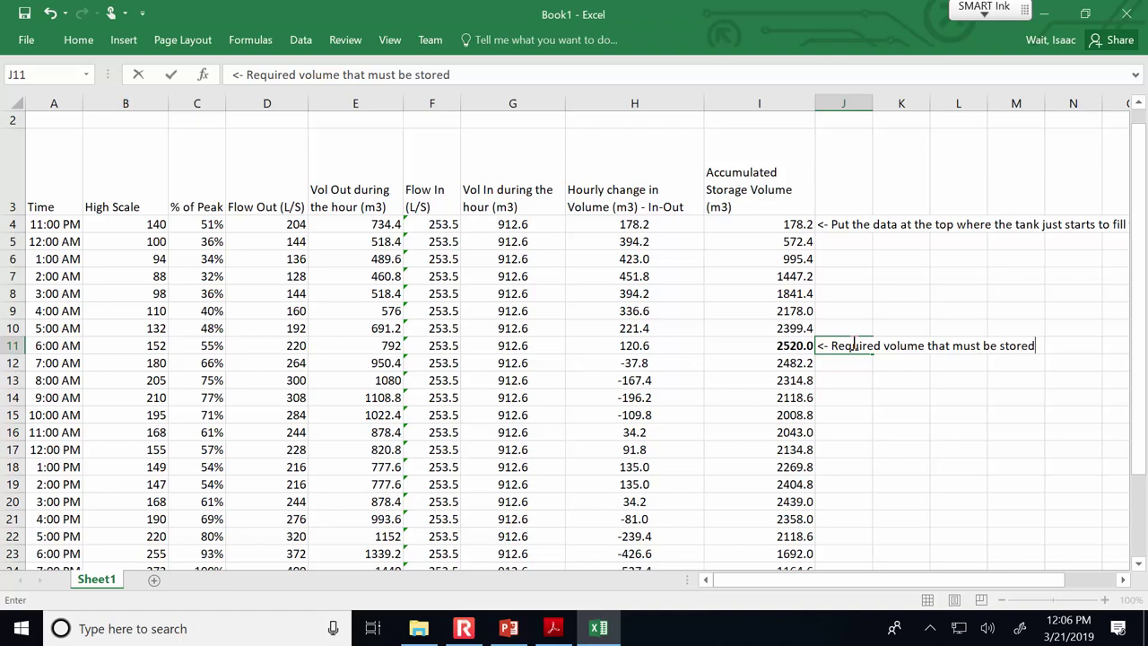
key("Return")
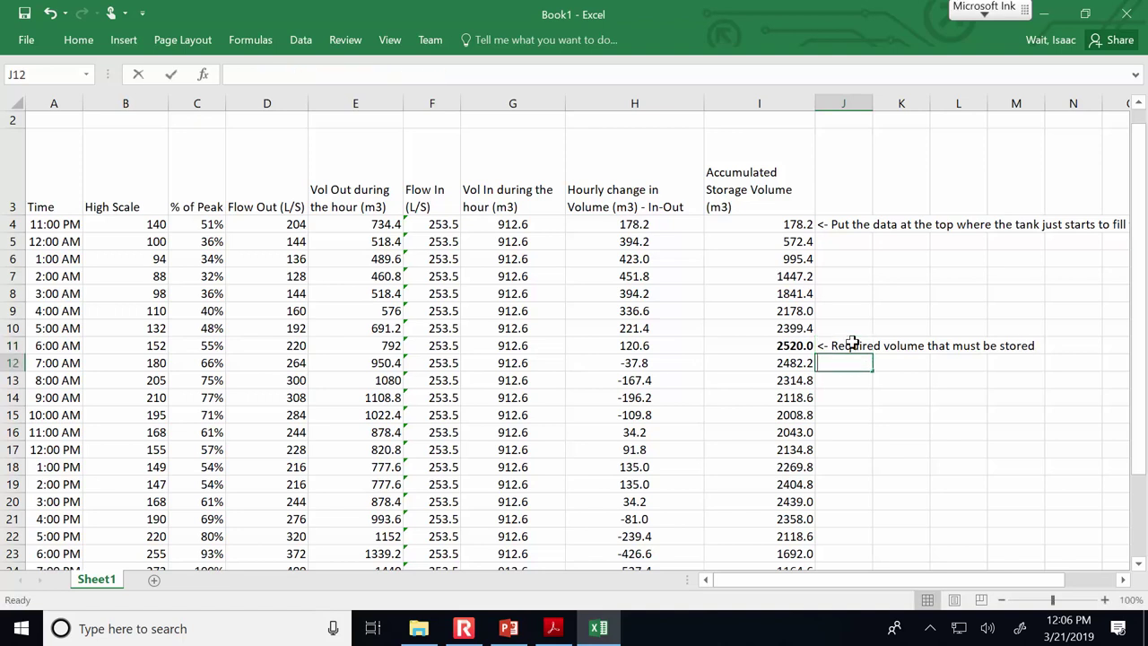
type("so design")
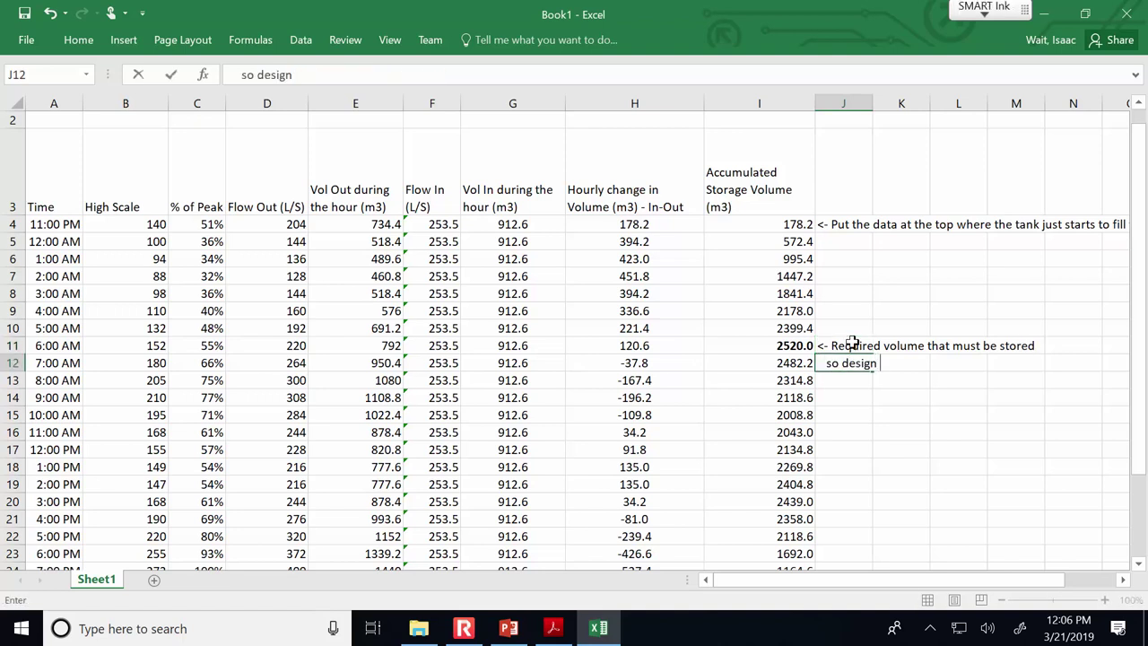
type(" the tank to be 1.25x this size")
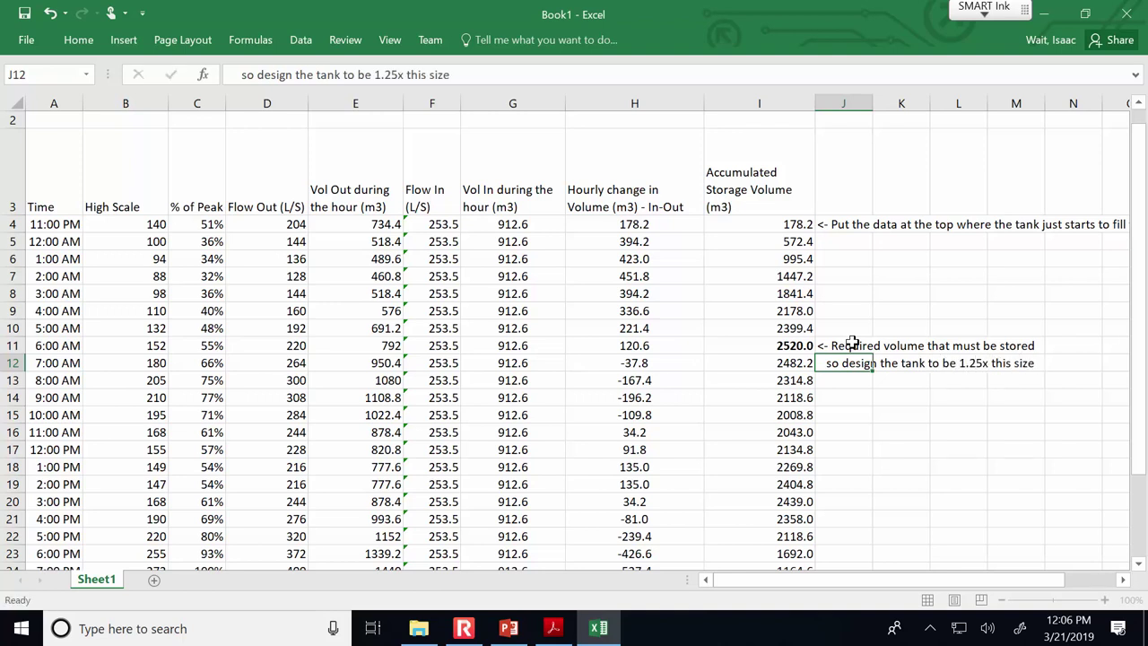
Label K14 "Tank size:" and enter the formula =1.25*I11 in L14 to calculate the design tank volume
key("Tab")
key("Down")
key("Down")
type("Ta")
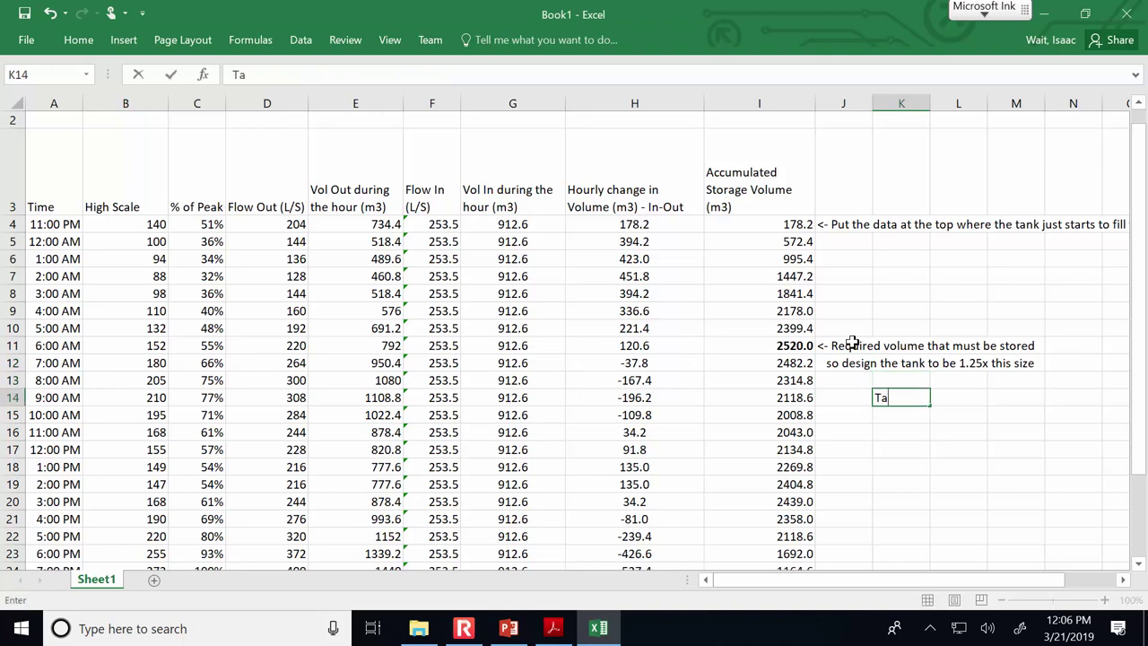
type("nk size:")
key("Tab")
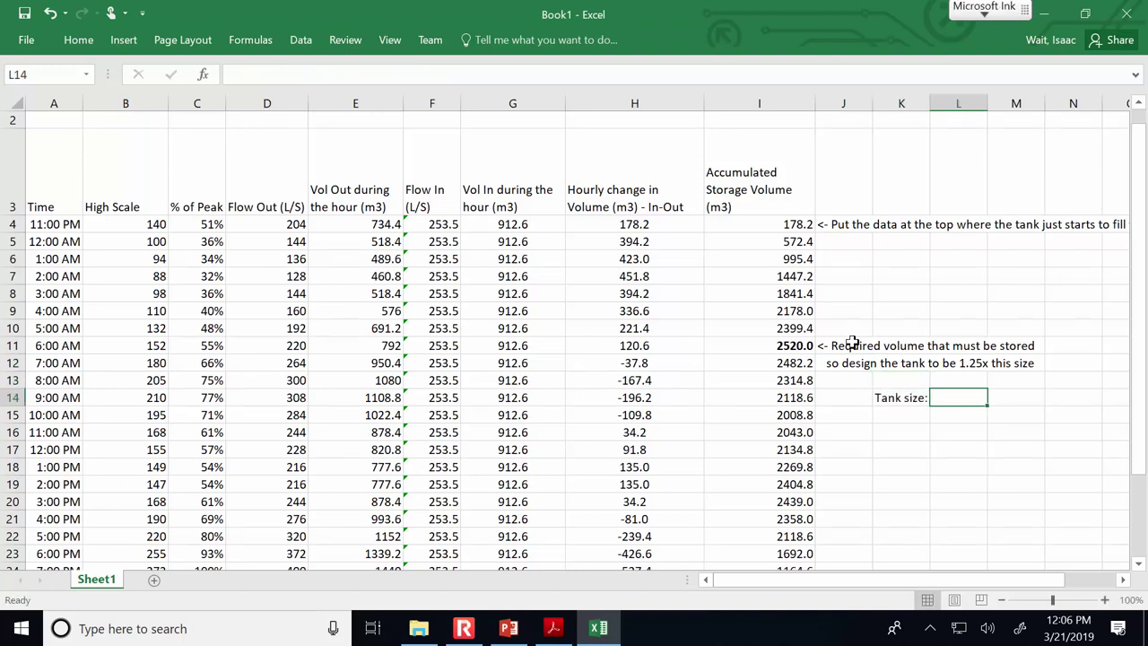
type("=1.25*")
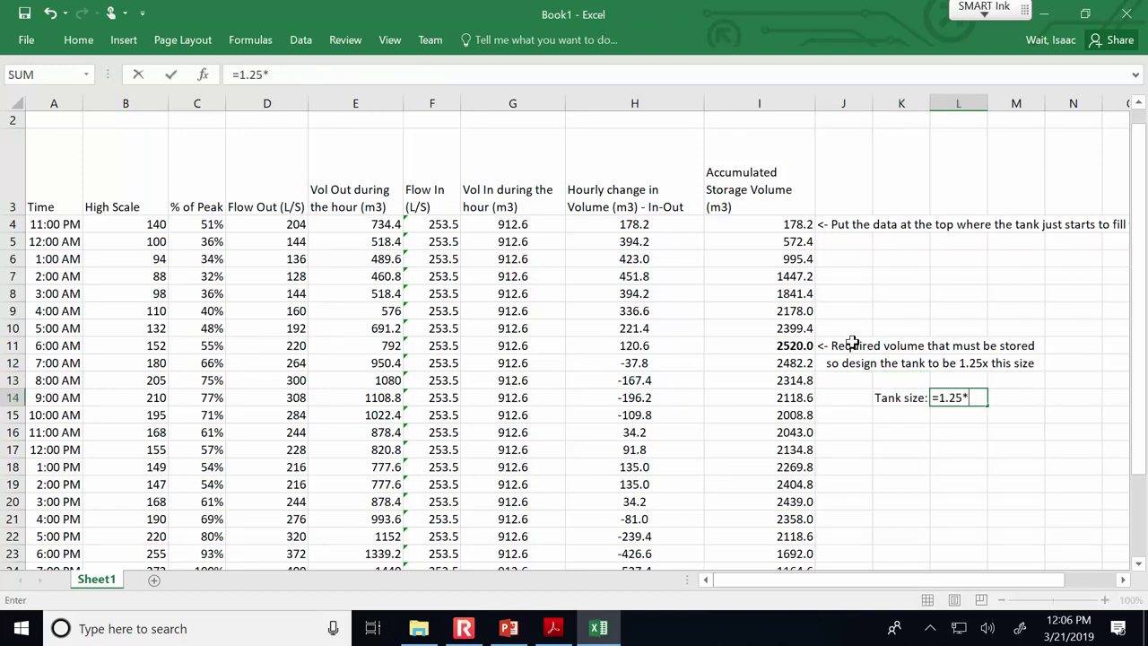
left_click(774, 344)
key("Return")
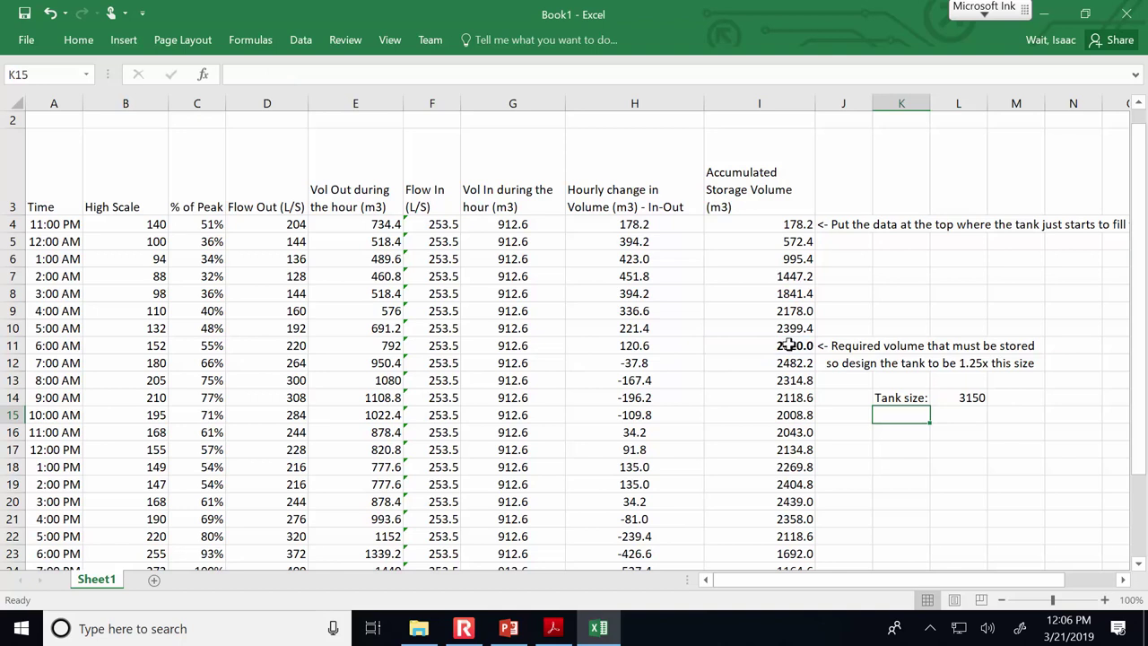
Check the tank size label and its formula in K14:L14
left_click(934, 398)
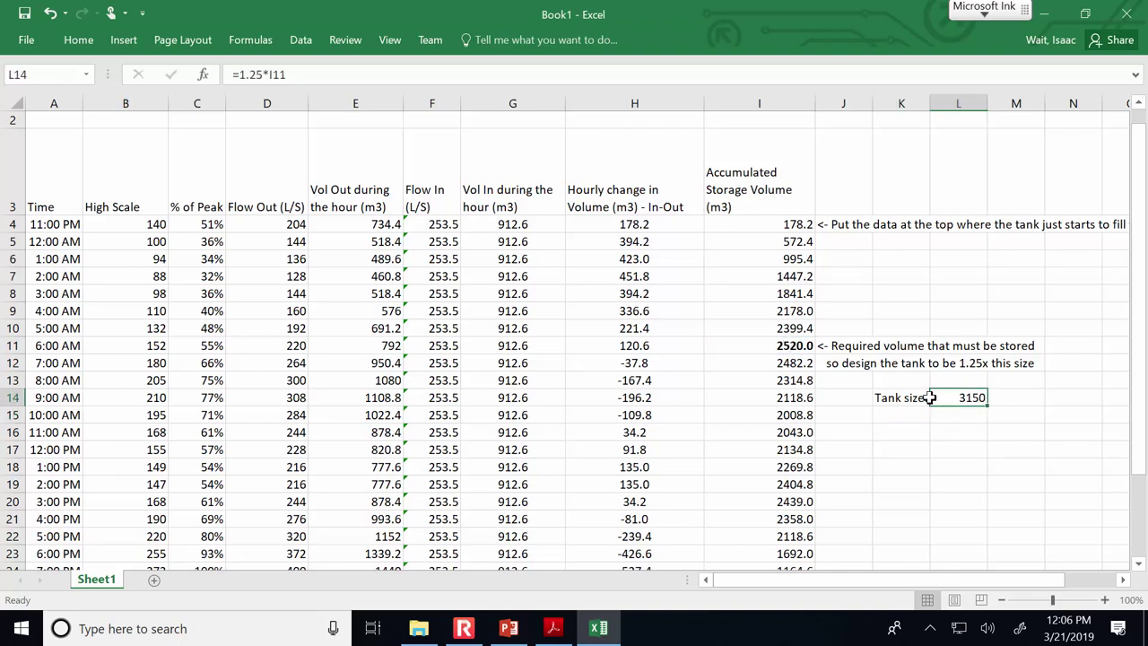
left_click_drag(932, 397, 922, 397)
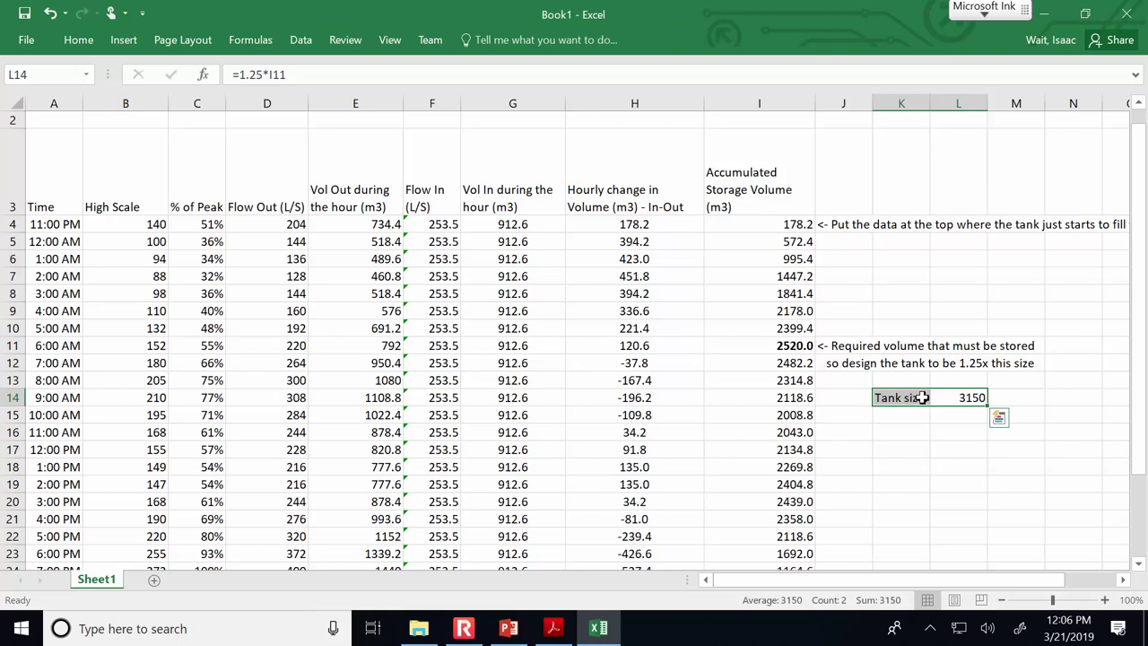
left_click(930, 448)
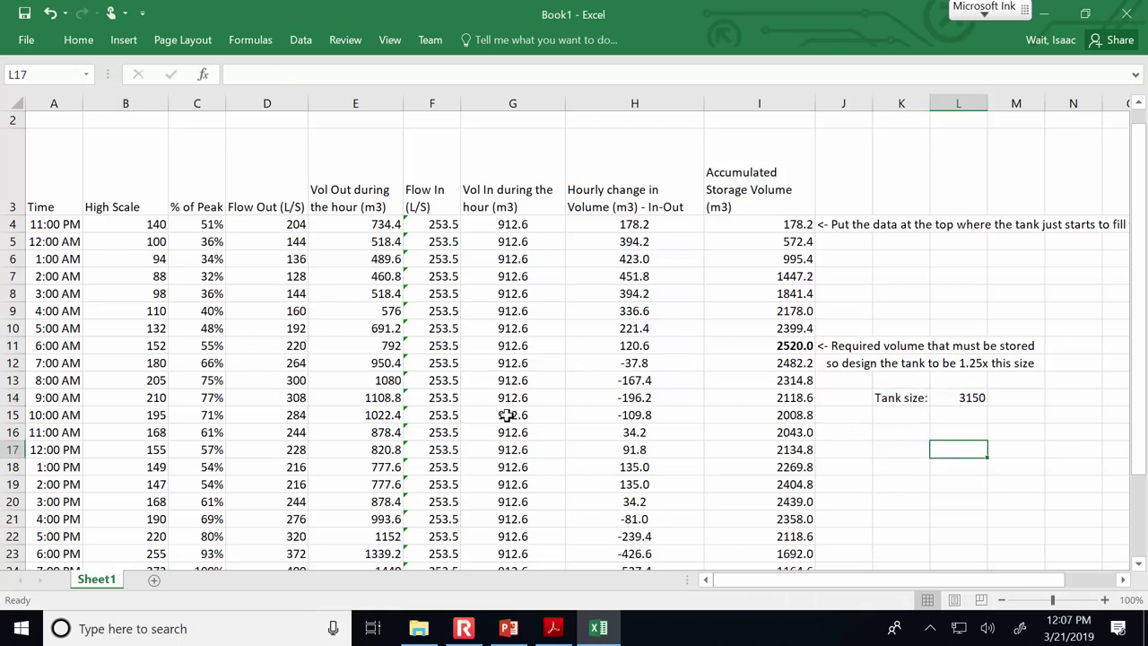
Review the whole table, the range averaged in the Average Flow Out formula in D31, and the final accumulated storage in I27
left_click(1001, 599)
left_click(1002, 599)
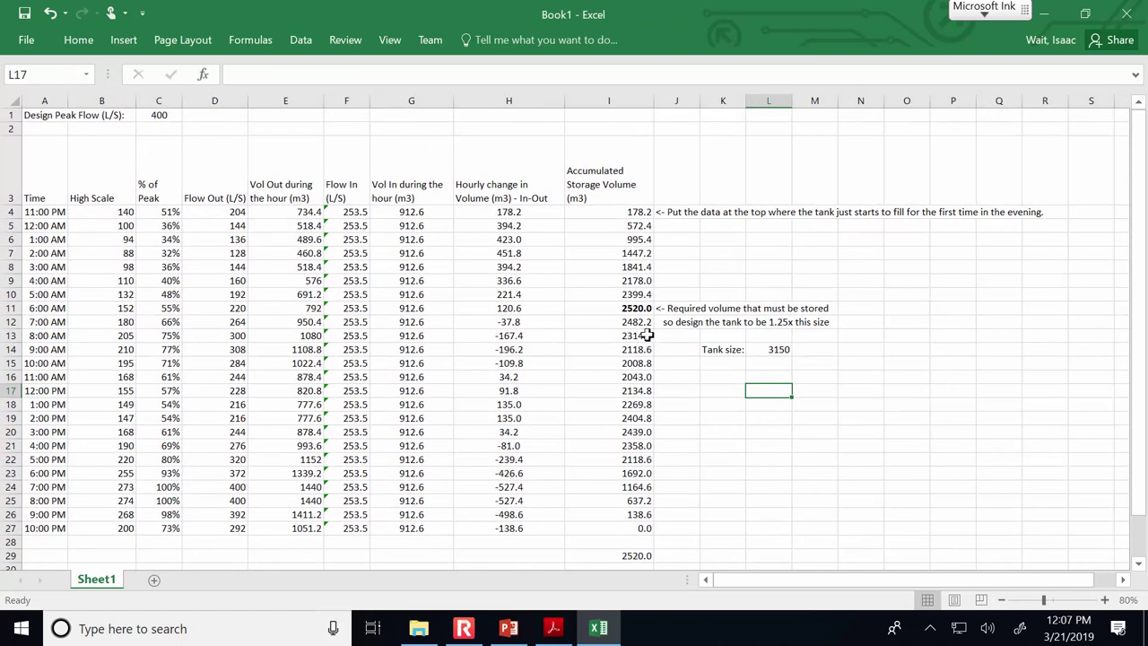
scroll(403, 525, "down", 1)
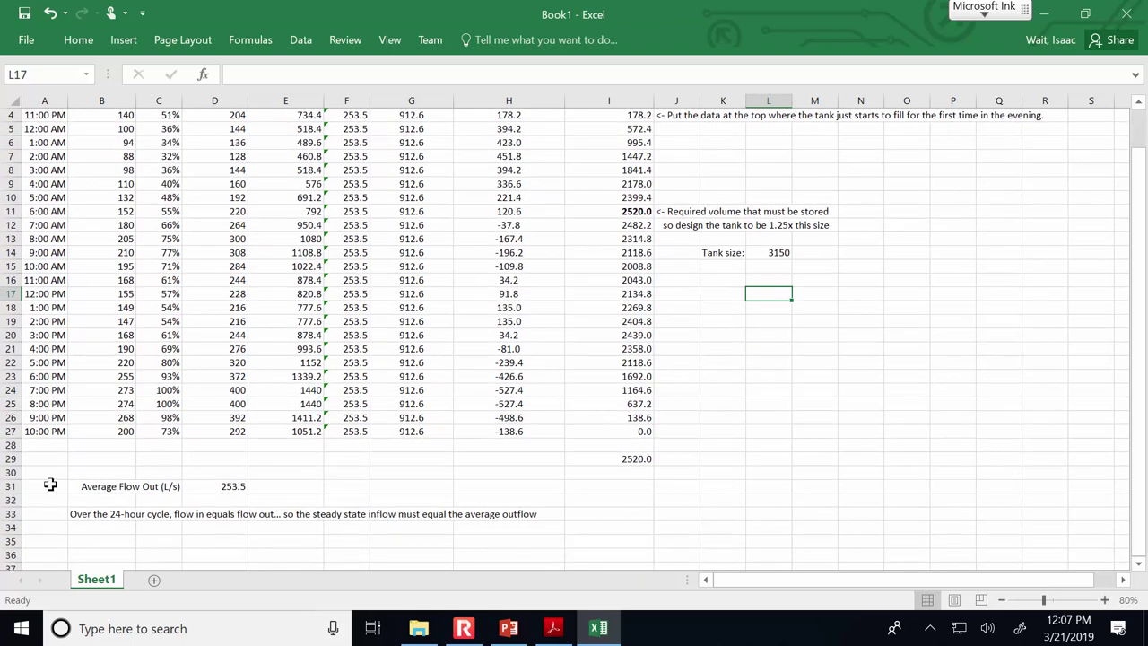
left_click(230, 487)
left_click(357, 77)
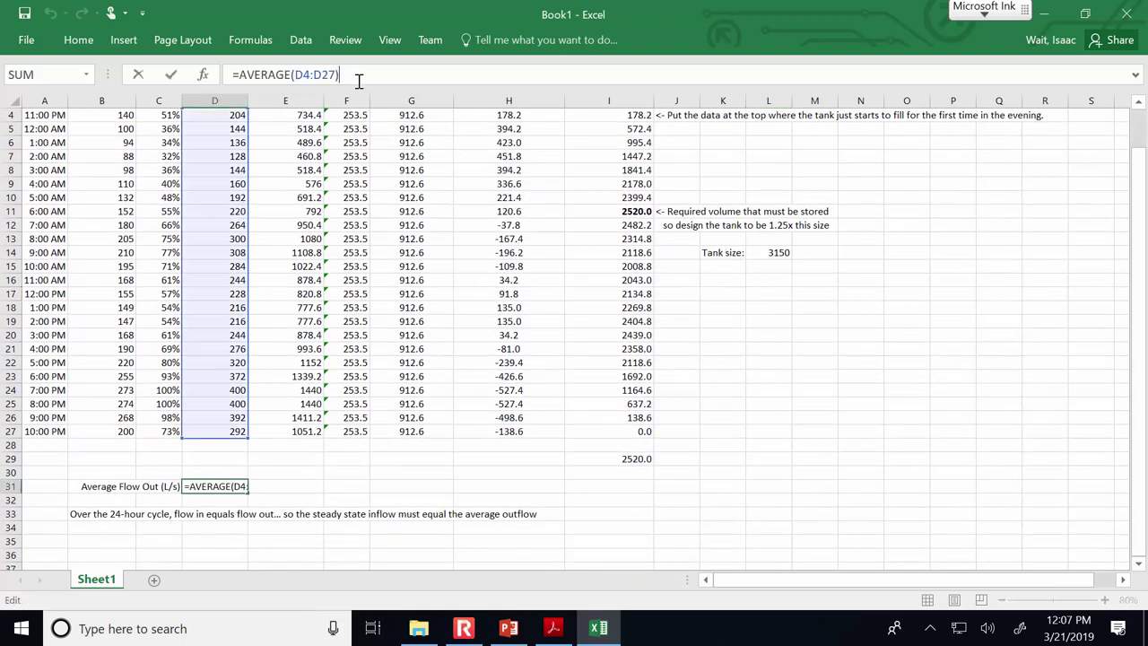
mouse_move(1144, 384)
left_mouse_down()
mouse_move(1143, 350)
mouse_move(1144, 397)
left_mouse_up()
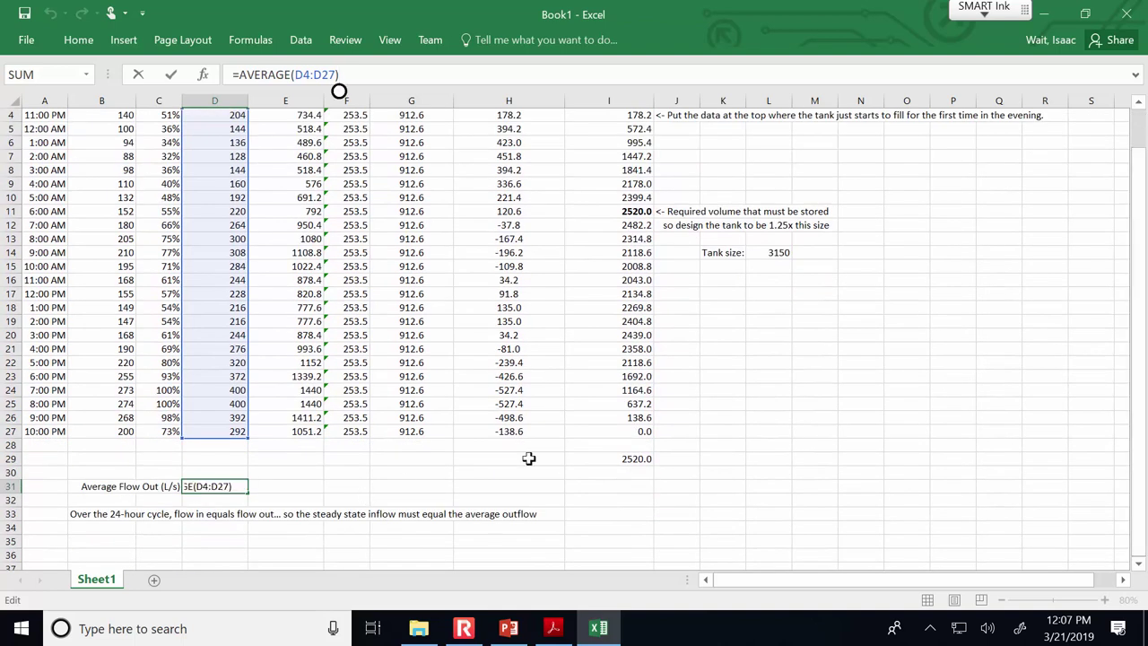
left_click(625, 432)
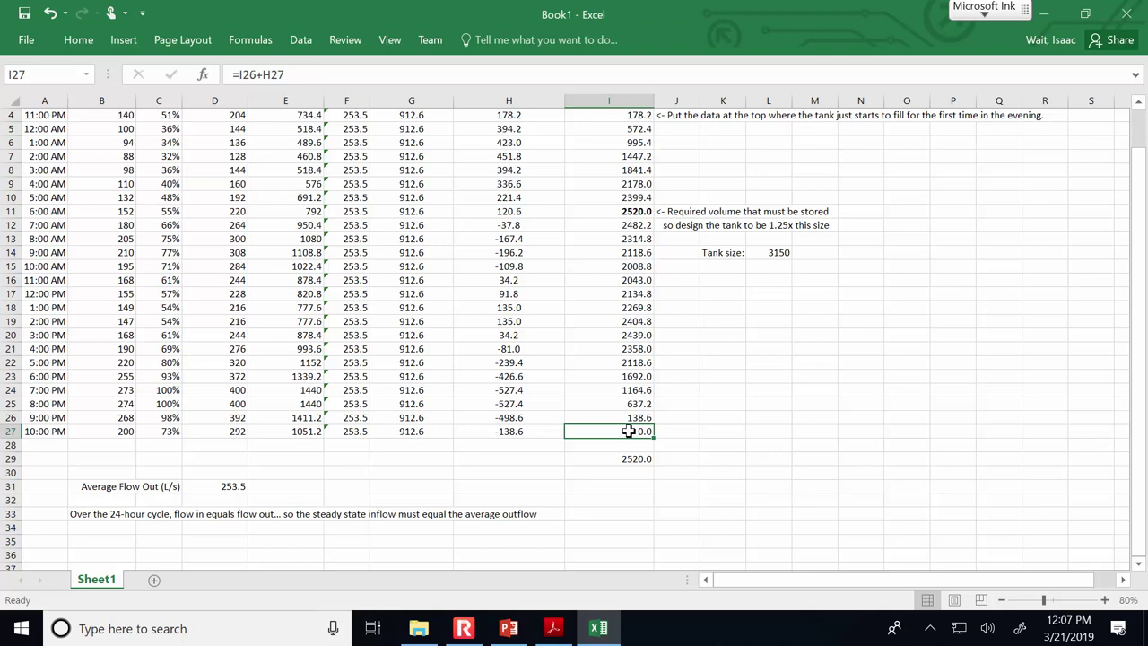
Switch to the PowerPoint presentation and show slide 25 with the 21 March 2019 class announcements
left_click(513, 630)
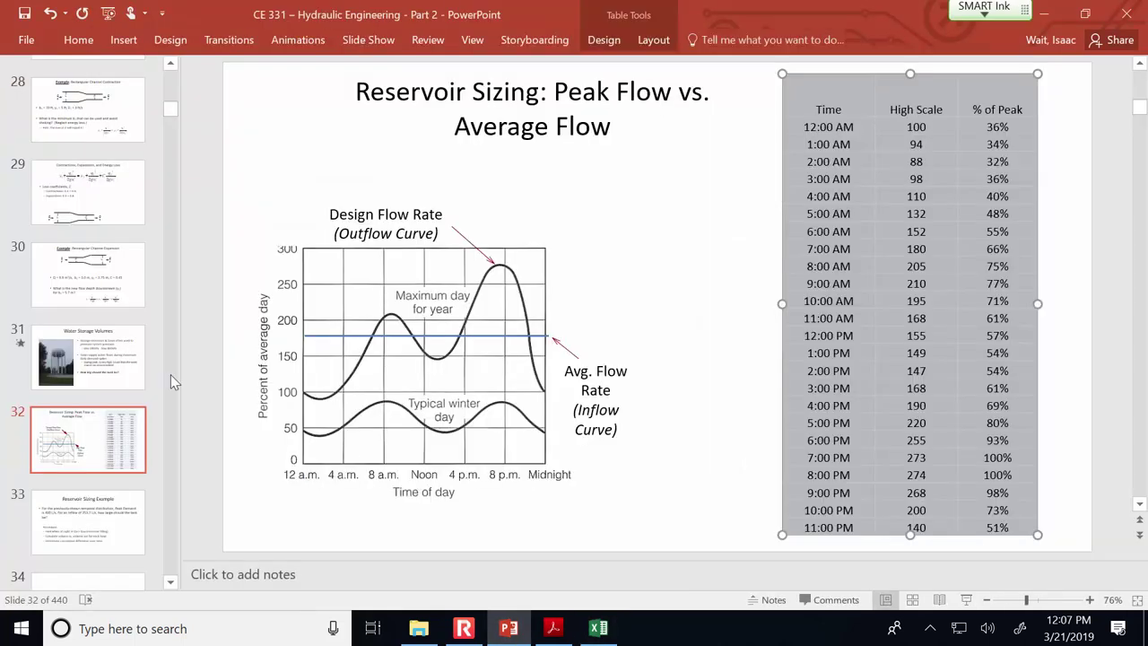
scroll(120, 359, "up", 5)
left_click(101, 295)
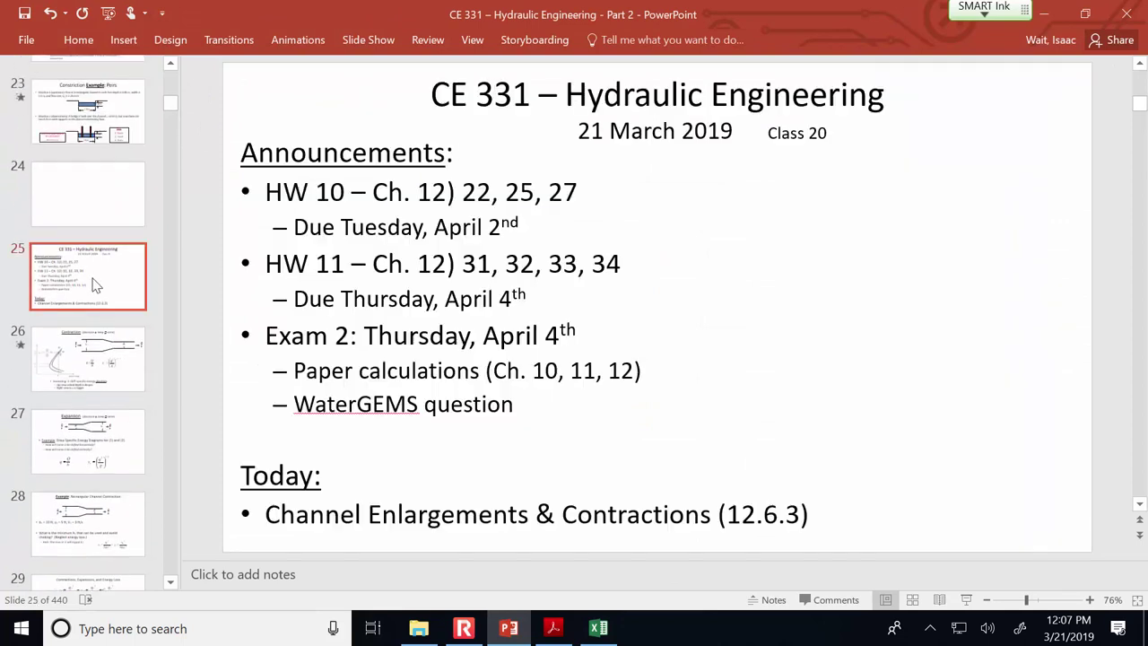